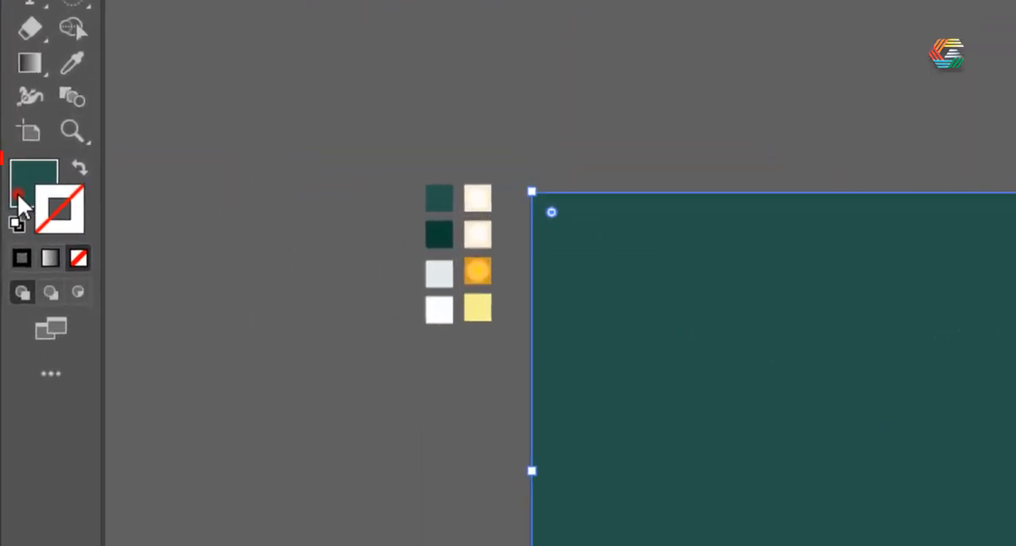
Lock Layer 1 and create a new layer above it named "Egg".
{"action": "left_click", "coordinate": [843, 283]}
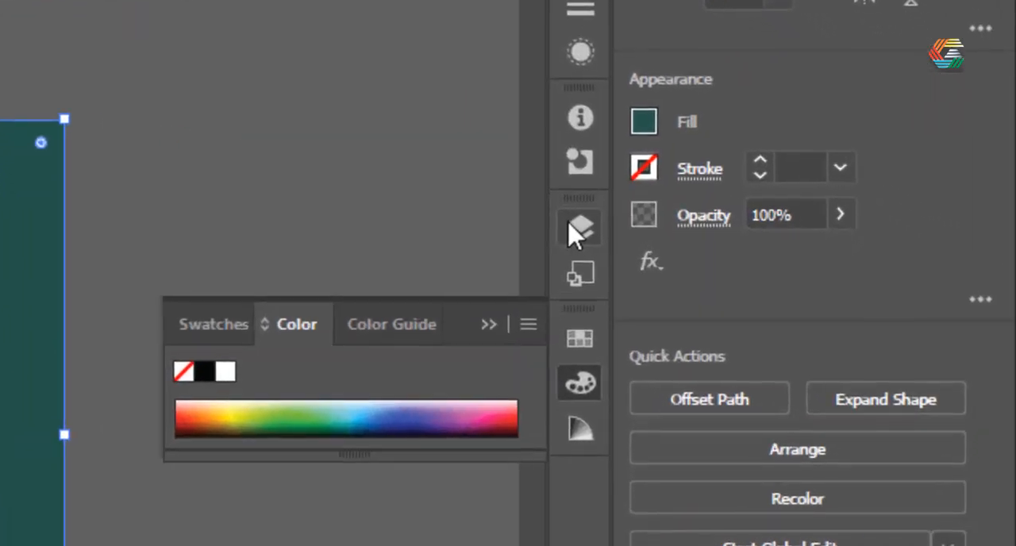
{"action": "left_click", "coordinate": [585, 228]}
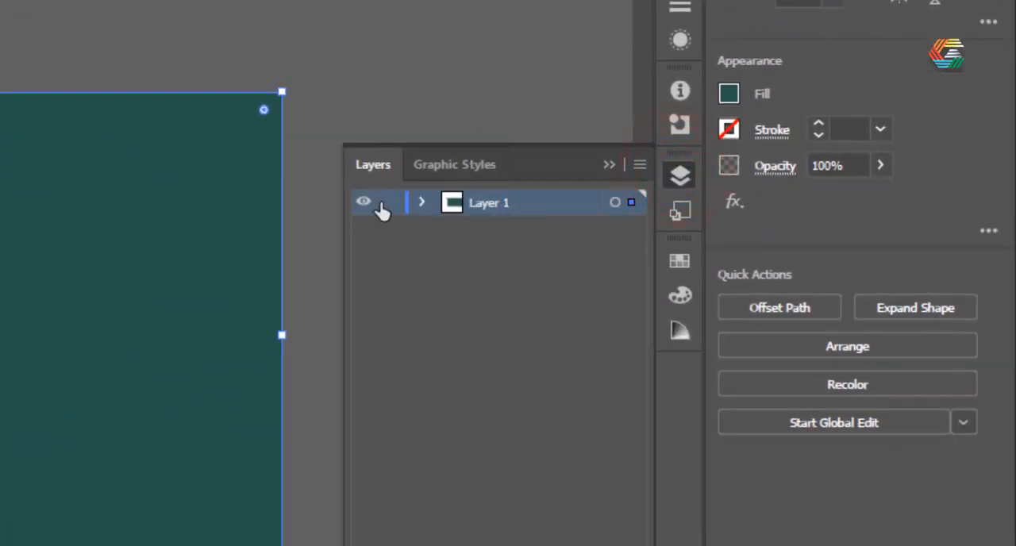
{"action": "left_click", "coordinate": [390, 204]}
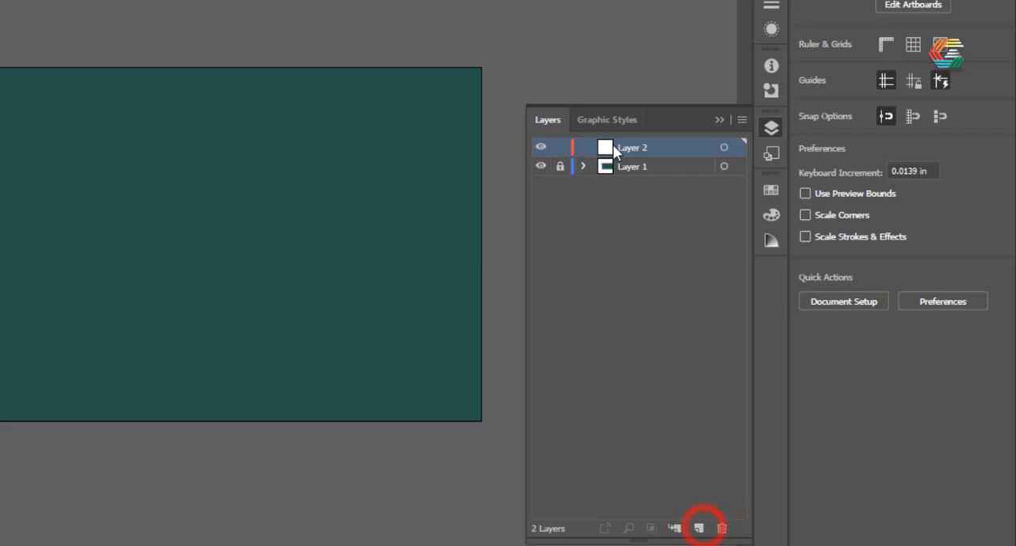
{"action": "type", "text": "Egg"}
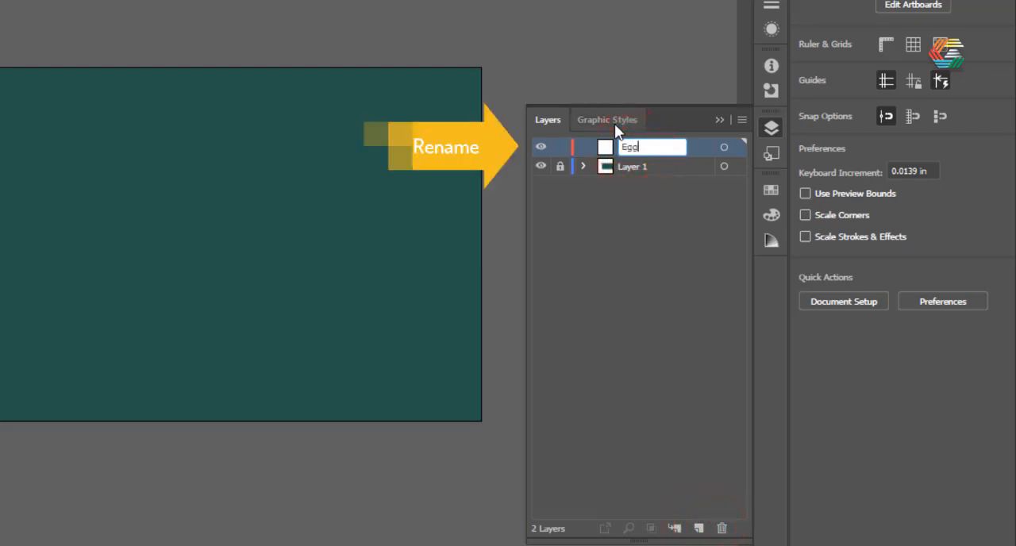
{"action": "left_click", "coordinate": [672, 61]}
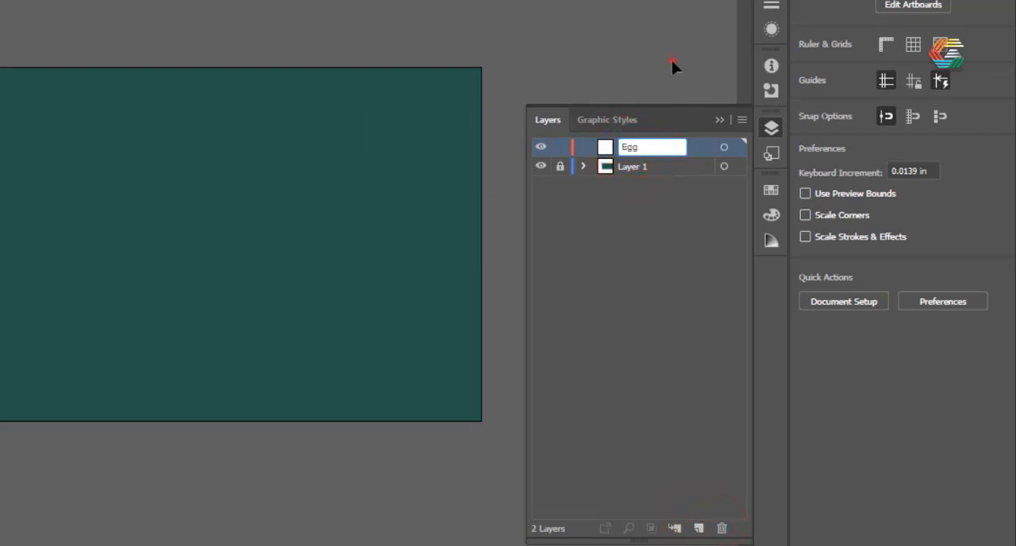
{"action": "left_click", "coordinate": [719, 120]}
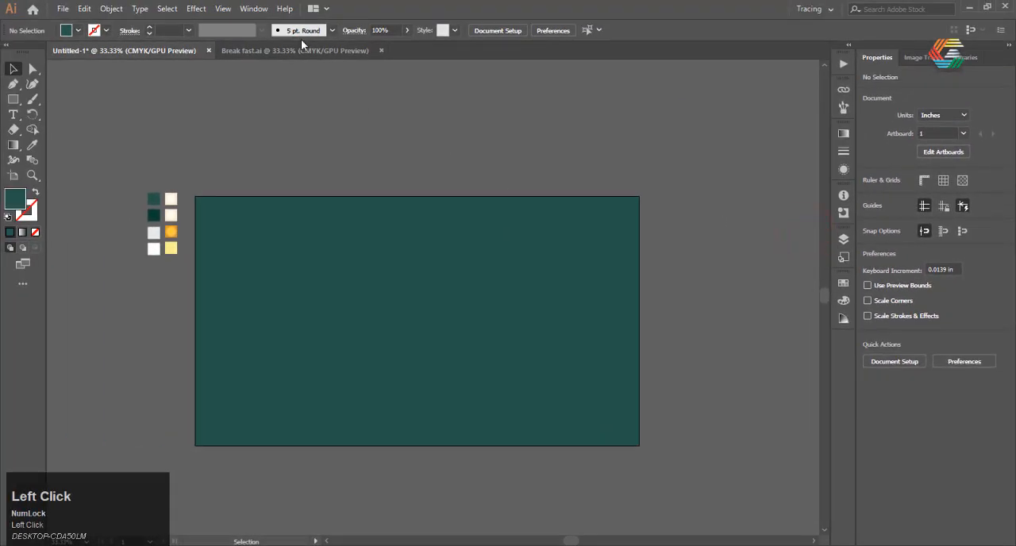
{"action": "left_click", "coordinate": [253, 9]}
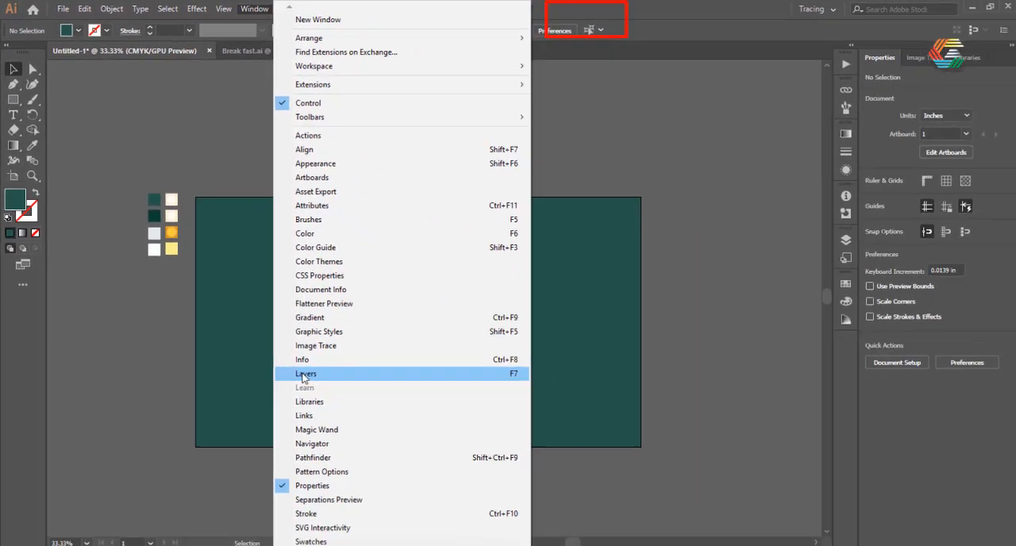
{"action": "left_click", "coordinate": [302, 377]}
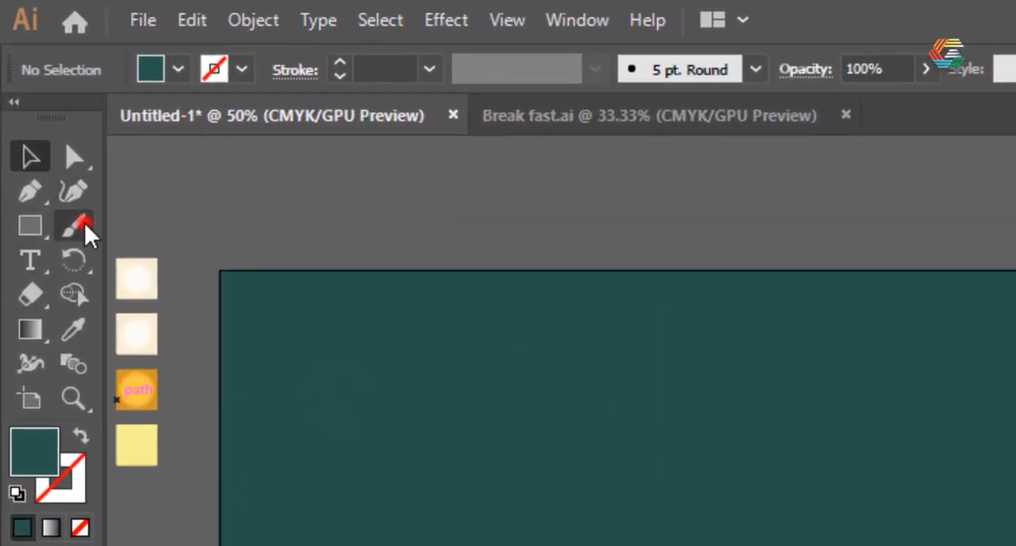
Draw a freehand, irregular egg-white outline with the Pencil tool across the middle of the green background.
{"action": "left_click", "coordinate": [84, 223]}
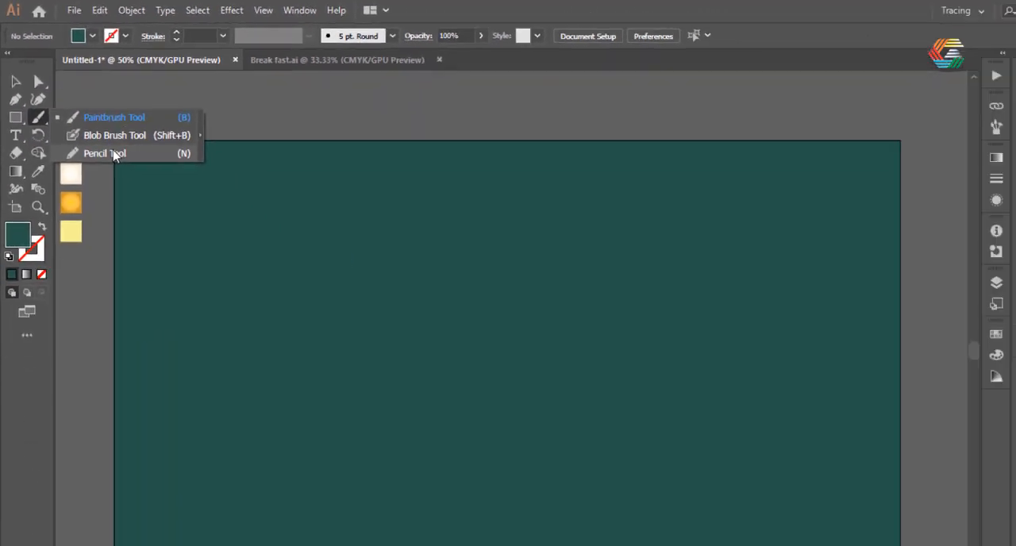
{"action": "left_click", "coordinate": [202, 295]}
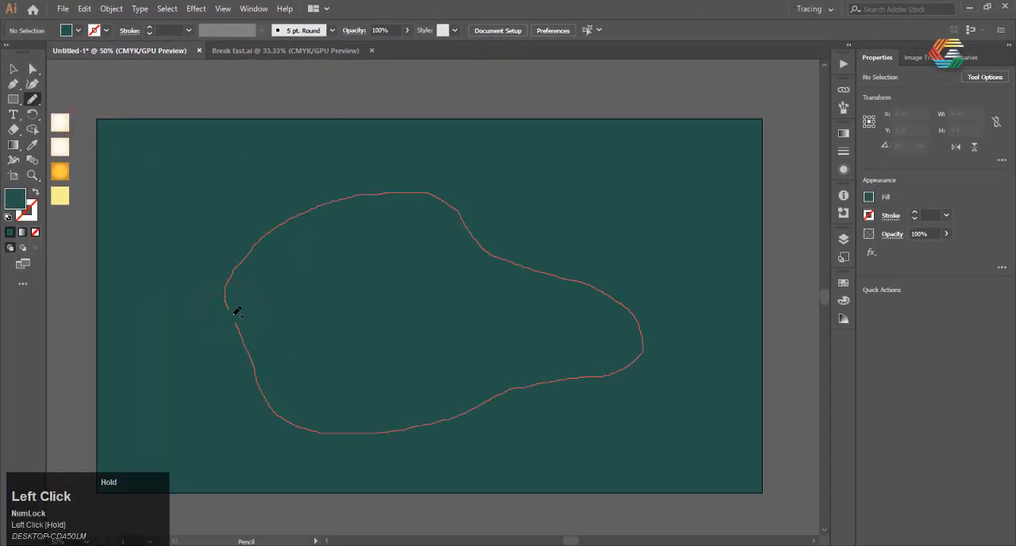
{"action": "left_click_drag", "start_coordinate": [237, 312], "coordinate": [229, 295]}
Close the gap at the left end of the egg-white outline with the Curvature tool so the path forms one smooth closed shape.
{"action": "scroll", "coordinate": [220, 291], "scroll_direction": "up", "scroll_amount": 5}
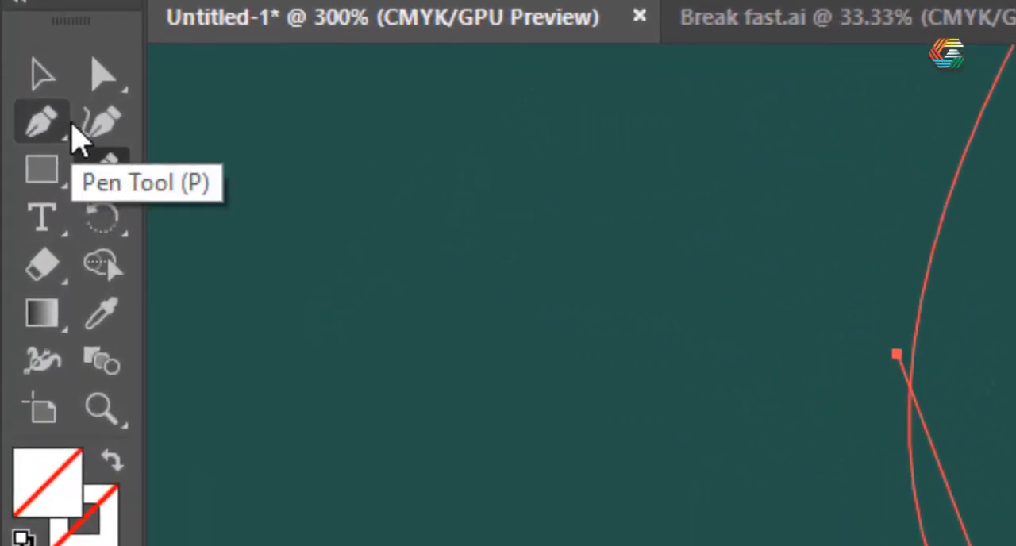
{"action": "left_click", "coordinate": [102, 120]}
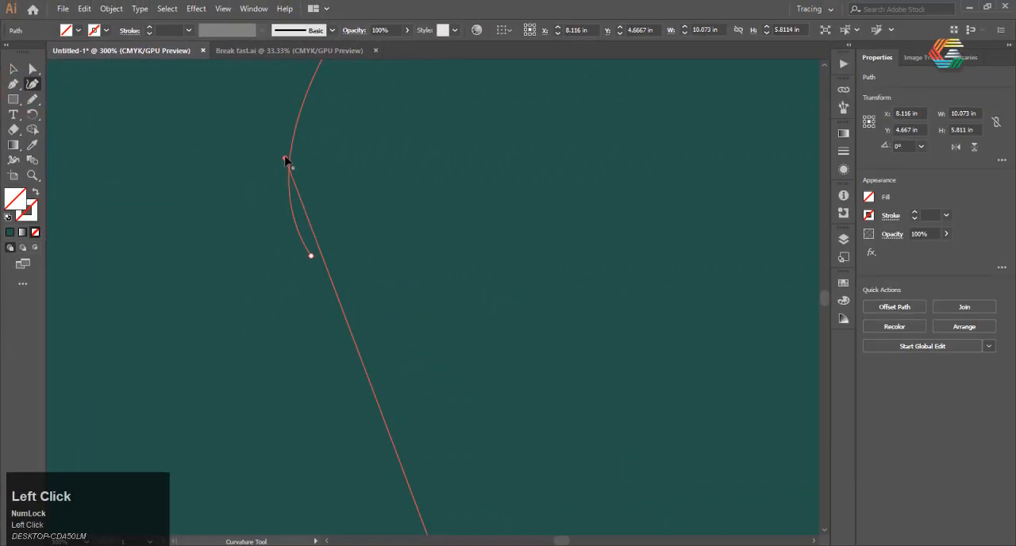
{"action": "left_click_drag", "start_coordinate": [309, 264], "coordinate": [310, 258]}
{"action": "scroll", "coordinate": [263, 257], "scroll_direction": "down", "scroll_amount": 7}
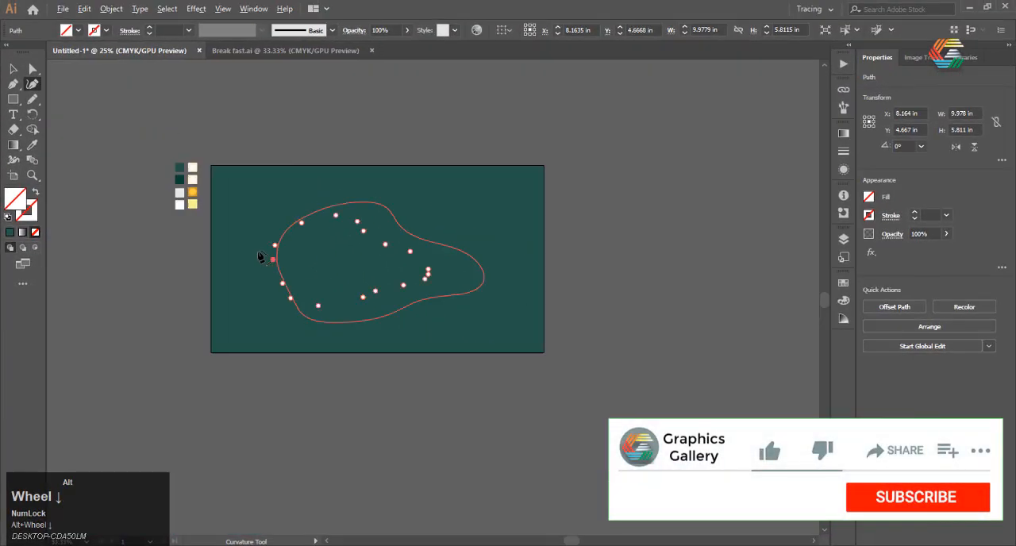
{"action": "scroll", "coordinate": [261, 257], "scroll_direction": "up", "scroll_amount": 2}
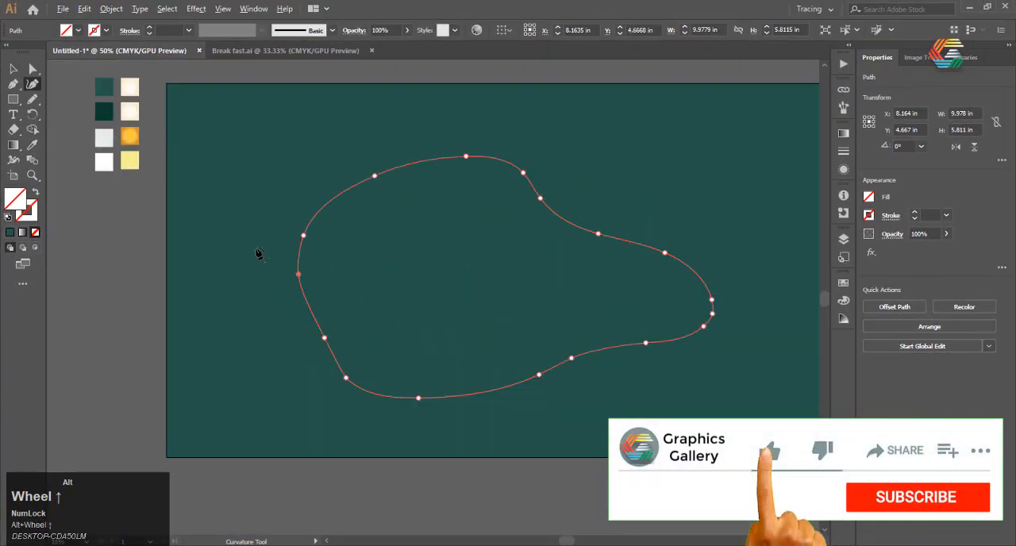
Fill the egg-white shape with the cream gradient sampled from the topmost cream swatch using the Eyedropper.
{"action": "key", "text": "i"}
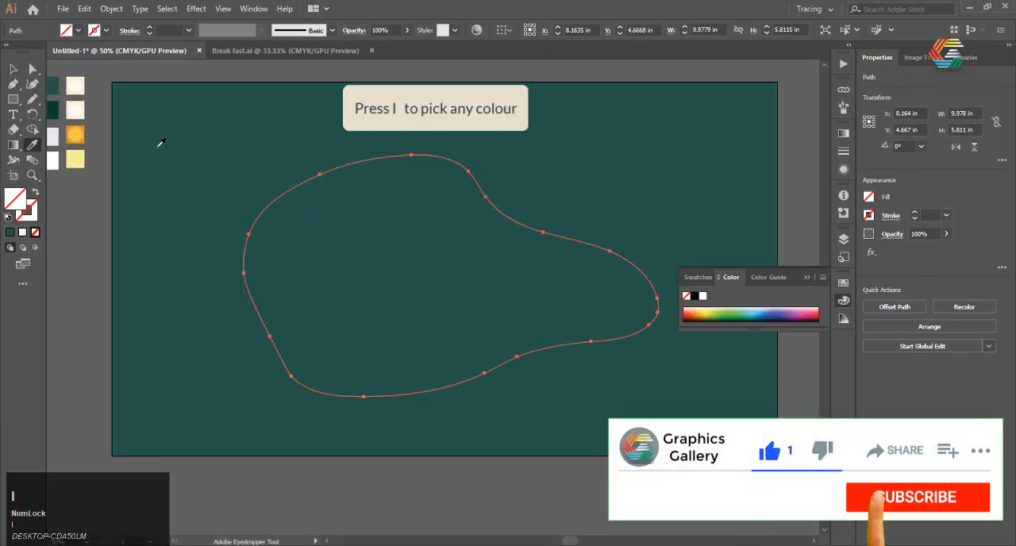
{"action": "left_click", "coordinate": [77, 86]}
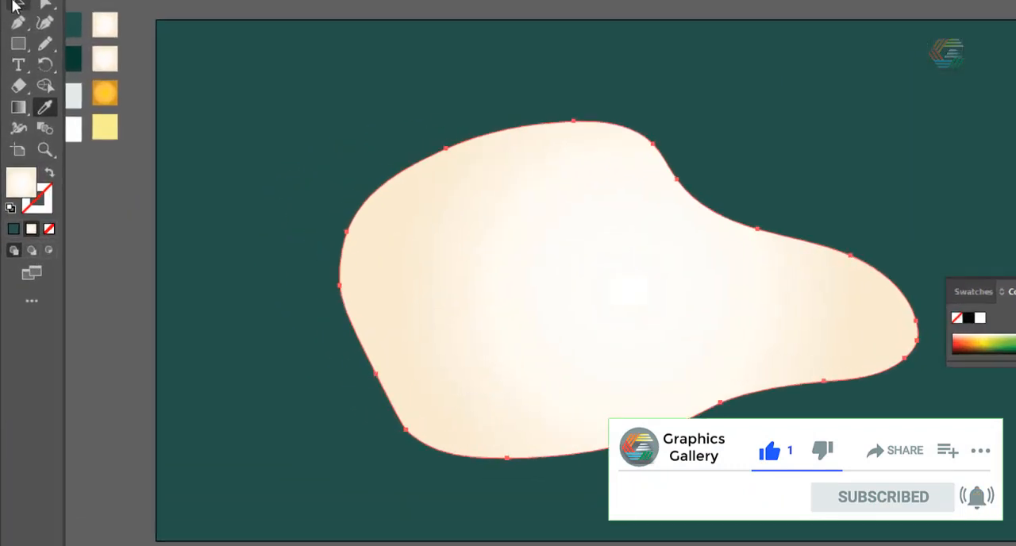
{"action": "left_click", "coordinate": [12, 69]}
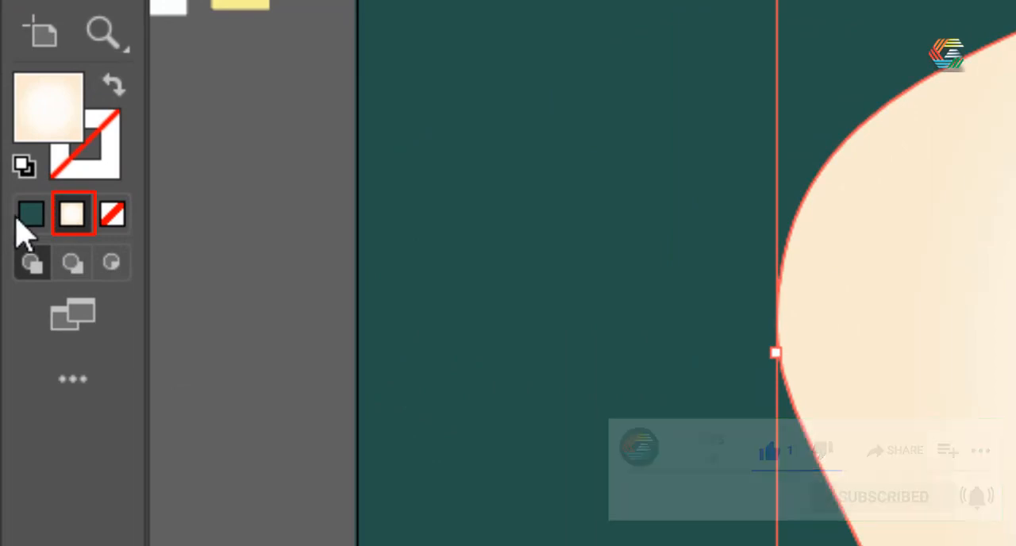
Set the egg white's fill to a radial gradient and open the gradient for editing on the shape.
{"action": "left_click", "coordinate": [69, 215]}
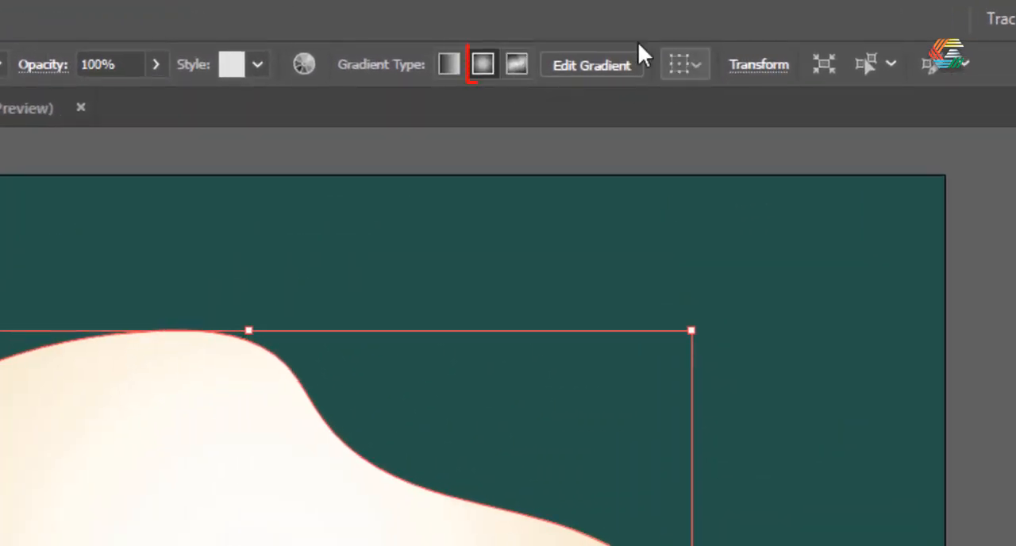
{"action": "left_click", "coordinate": [489, 63]}
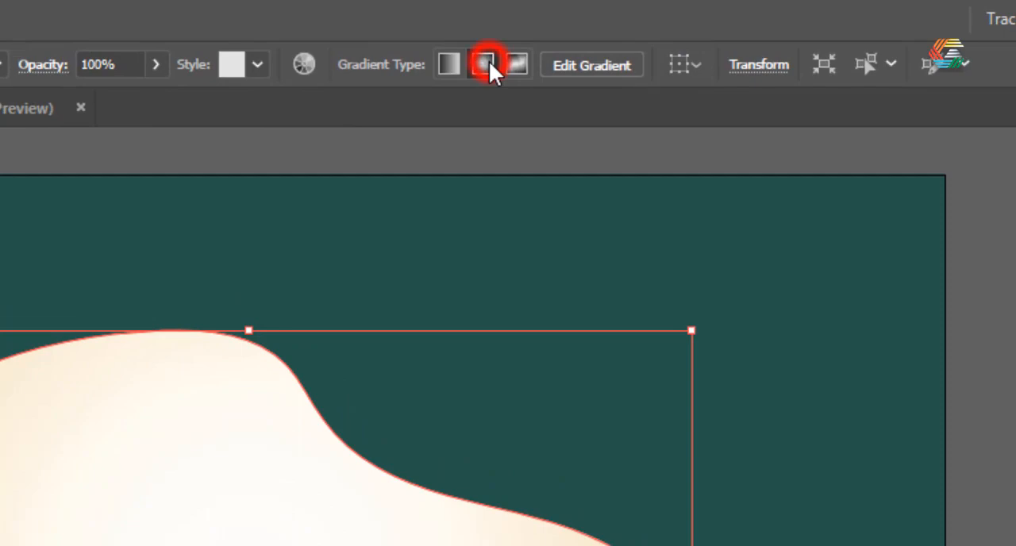
{"action": "left_click", "coordinate": [625, 67]}
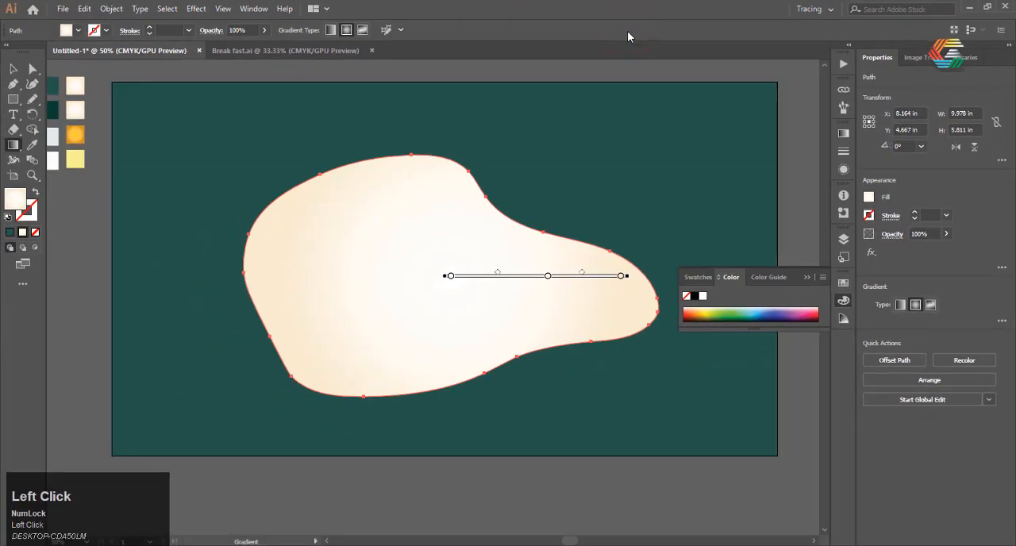
Move the outer cream colour stop inward and add a new colour stop near the gradient's outer end.
{"action": "mouse_move", "coordinate": [567, 248]}
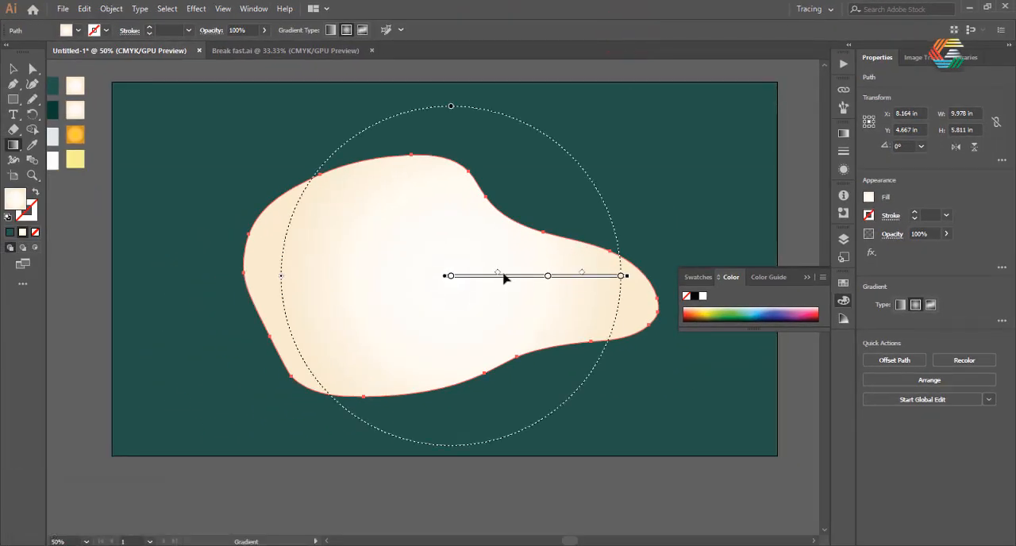
{"action": "scroll", "coordinate": [490, 288], "scroll_direction": "up", "scroll_amount": 1, "text": "alt"}
{"action": "scroll", "coordinate": [558, 273], "scroll_direction": "down", "scroll_amount": 1, "text": "alt"}
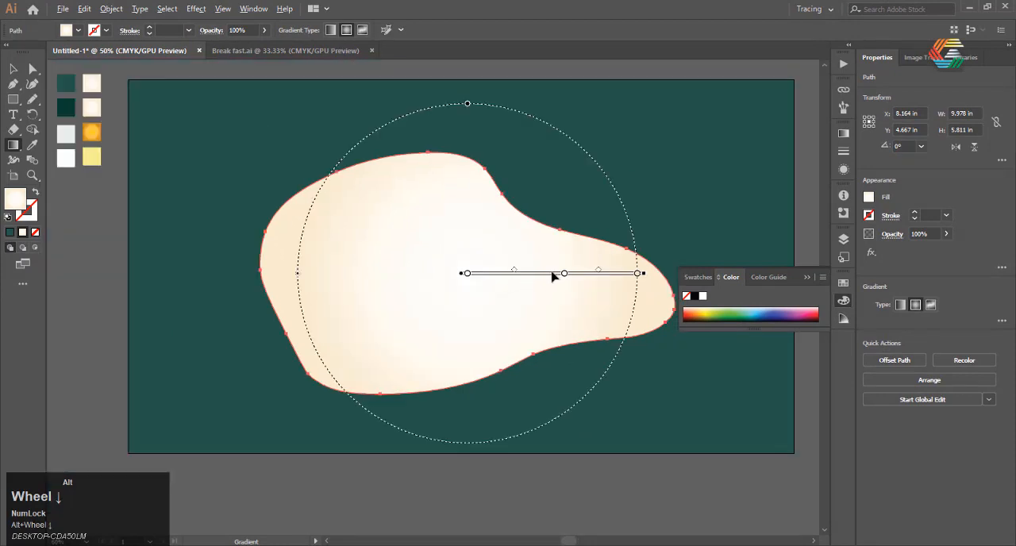
{"action": "left_click", "coordinate": [638, 274]}
{"action": "left_click_drag", "start_coordinate": [602, 275], "coordinate": [602, 275]}
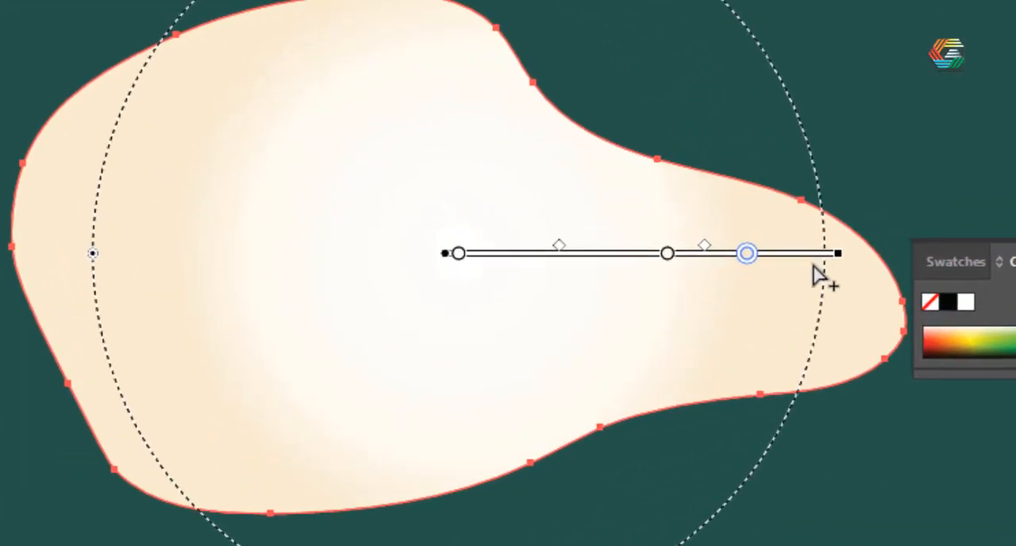
{"action": "left_click", "coordinate": [809, 257]}
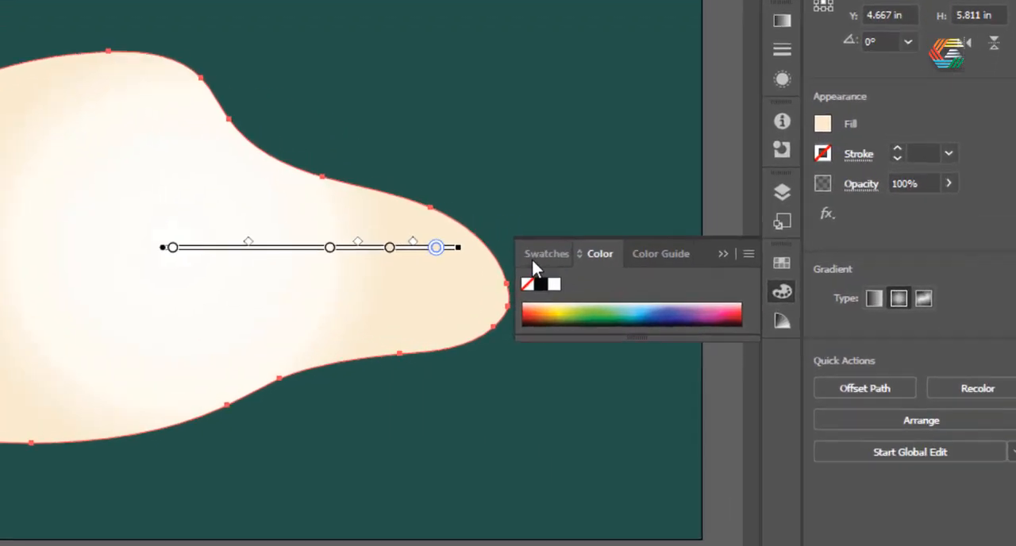
Change the outermost gradient colour stop to orange #D18015.
{"action": "left_click", "coordinate": [757, 274]}
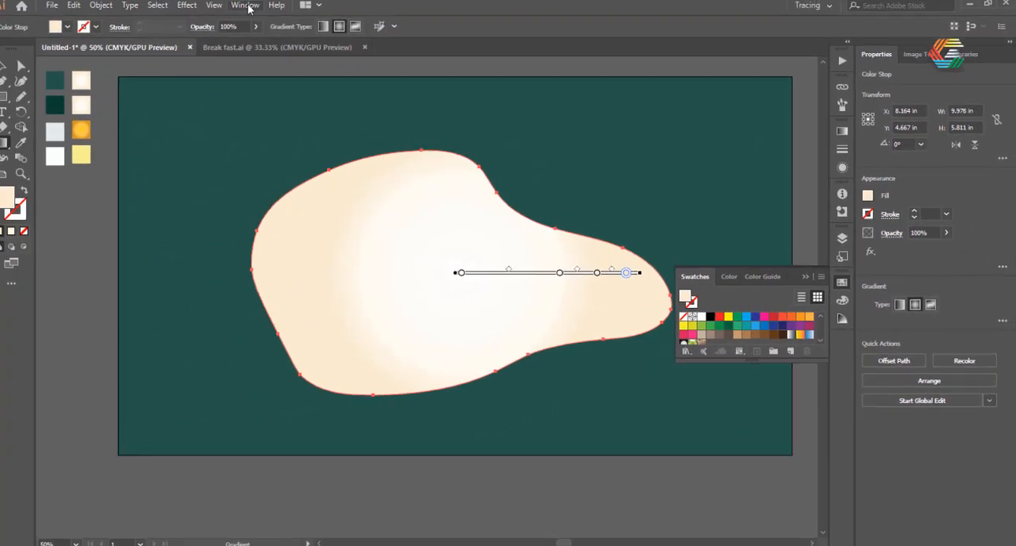
{"action": "left_click", "coordinate": [241, 7]}
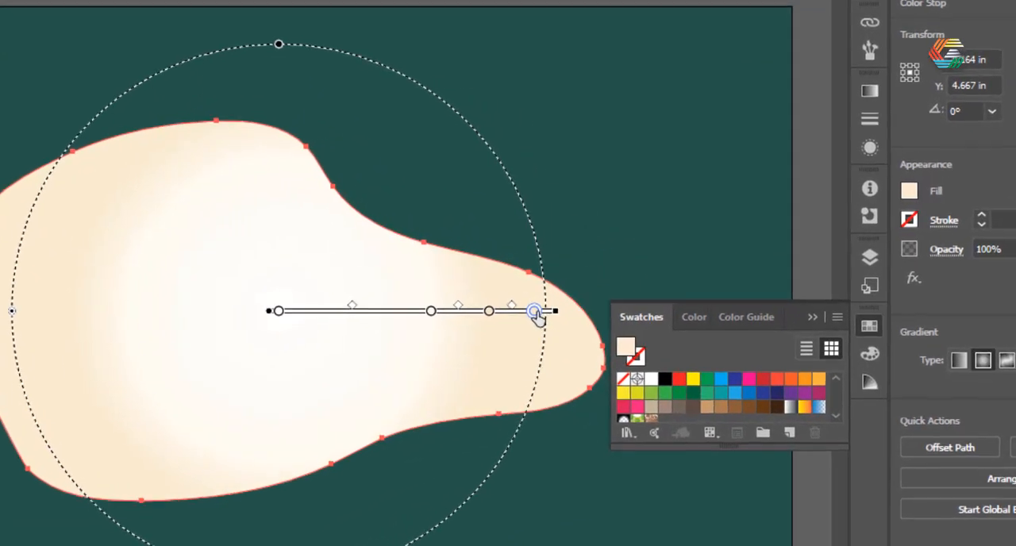
{"action": "left_click", "coordinate": [631, 274]}
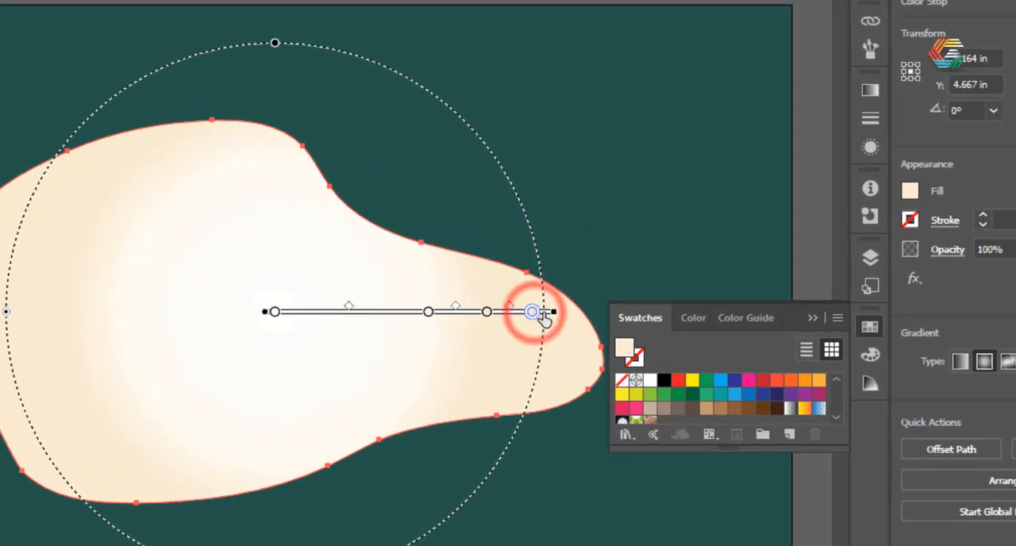
{"action": "double_click", "coordinate": [532, 311]}
{"action": "mouse_move", "coordinate": [431, 120]}
{"action": "left_mouse_down"}
{"action": "mouse_move", "coordinate": [508, 118]}
{"action": "mouse_move", "coordinate": [515, 135]}
{"action": "mouse_move", "coordinate": [580, 129]}
{"action": "mouse_move", "coordinate": [616, 154]}
{"action": "left_mouse_up"}
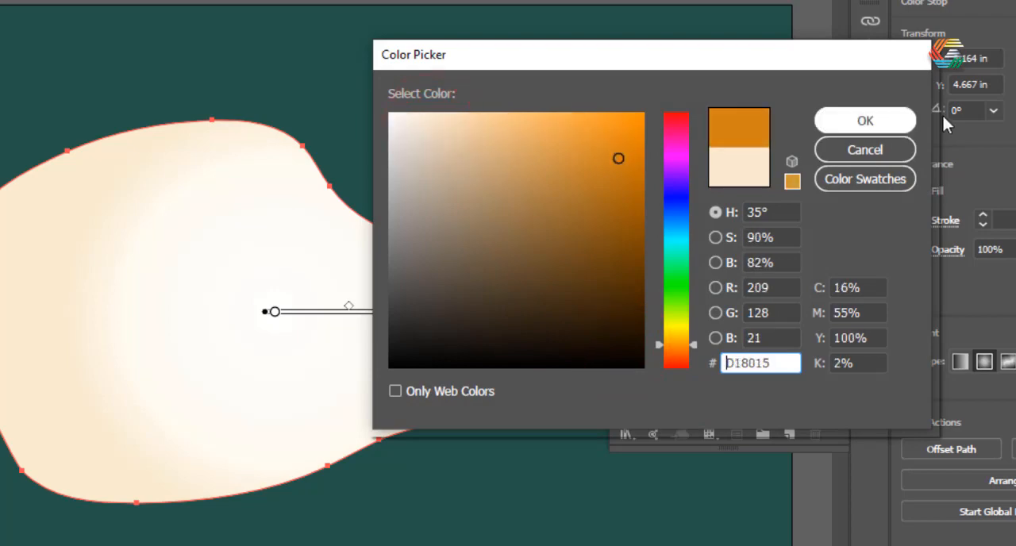
{"action": "left_click", "coordinate": [863, 122]}
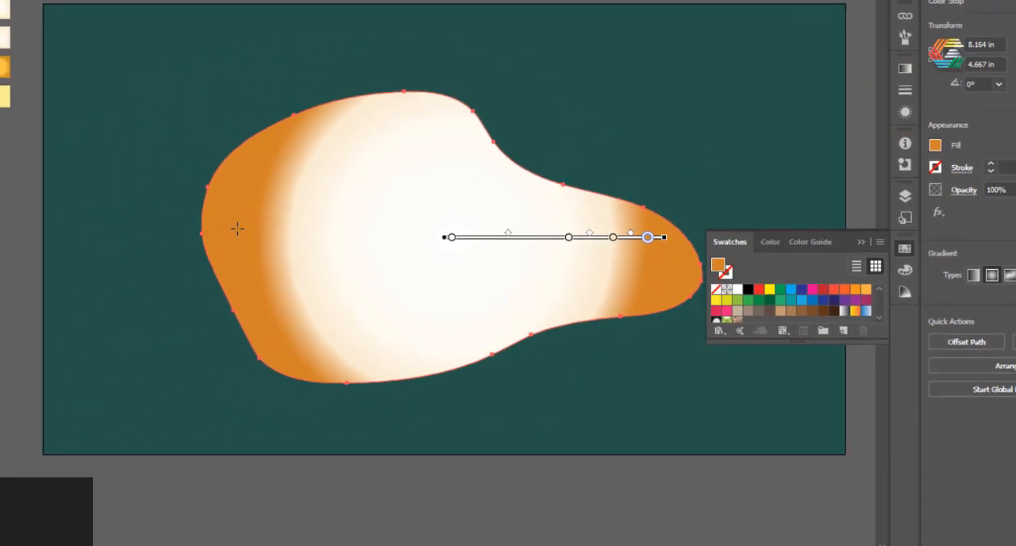
Enlarge the radial gradient to reach the egg white's left edge and recolour its outermost stop a lighter orange.
{"action": "left_click_drag", "start_coordinate": [247, 237], "coordinate": [203, 236]}
{"action": "double_click", "coordinate": [718, 265]}
{"action": "mouse_move", "coordinate": [705, 118]}
{"action": "left_mouse_down"}
{"action": "mouse_move", "coordinate": [638, 107]}
{"action": "mouse_move", "coordinate": [658, 101]}
{"action": "left_mouse_up"}
{"action": "left_click", "coordinate": [900, 93]}
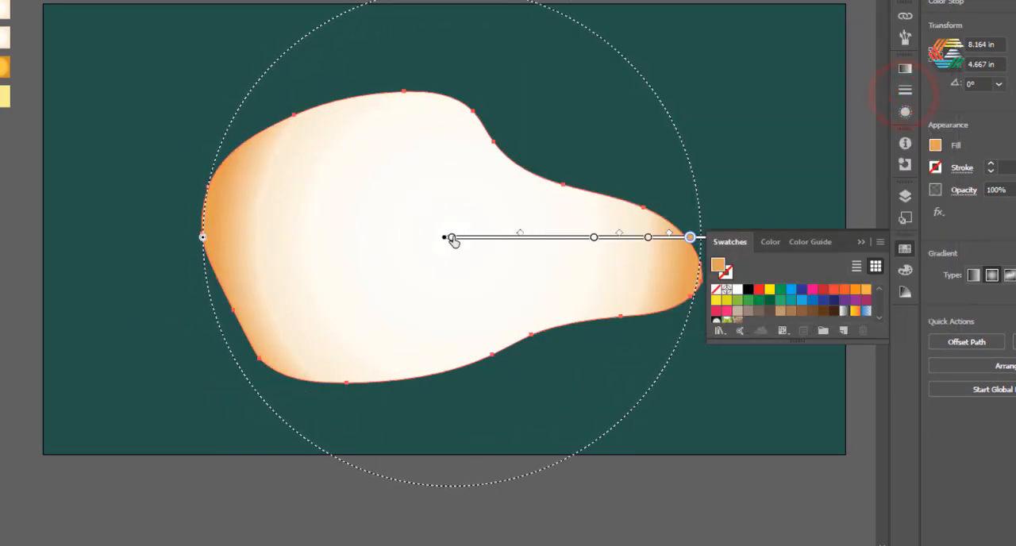
Flatten the gradient circle into a wide ellipse extending past the egg white's ends and adjust the position of its centre.
{"action": "left_click_drag", "start_coordinate": [449, 1], "coordinate": [451, 62]}
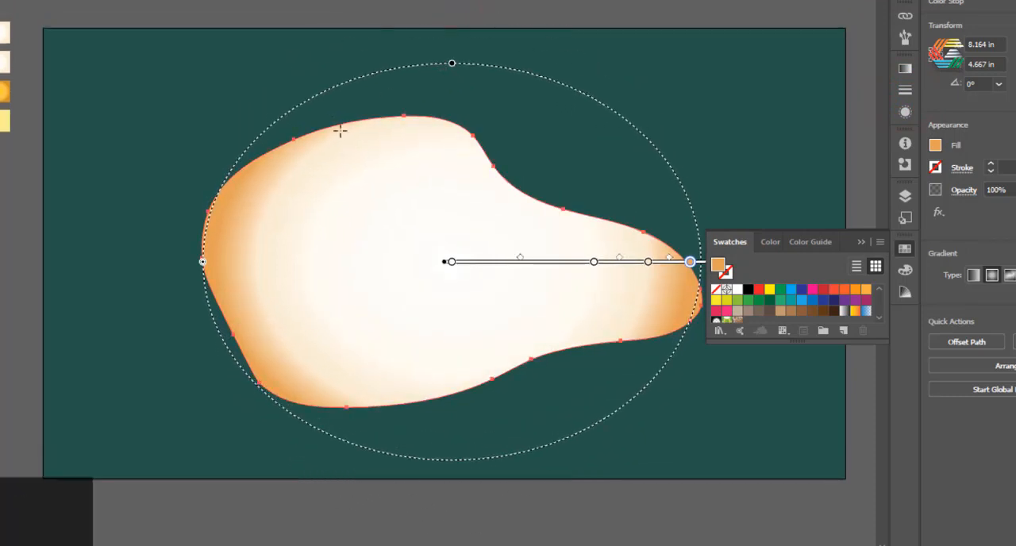
{"action": "left_click_drag", "start_coordinate": [202, 261], "coordinate": [174, 261]}
{"action": "left_click_drag", "start_coordinate": [451, 261], "coordinate": [485, 264]}
{"action": "left_click_drag", "start_coordinate": [470, 261], "coordinate": [436, 267]}
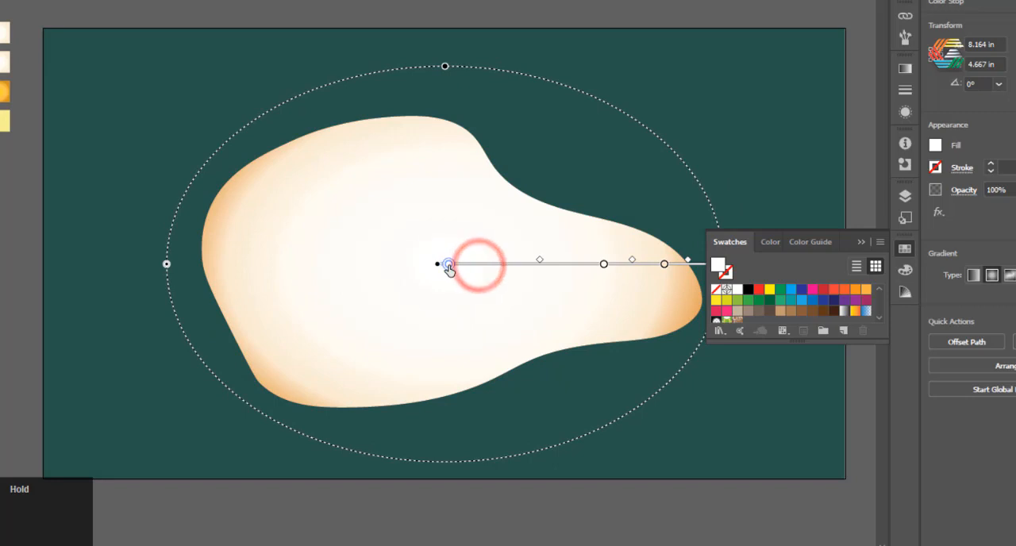
Move the middle colour stop toward the gradient's centre to spread the cream tone, finish the gradient editing and deselect the egg white.
{"action": "mouse_move", "coordinate": [604, 264]}
{"action": "left_mouse_down"}
{"action": "mouse_move", "coordinate": [549, 265]}
{"action": "mouse_move", "coordinate": [589, 261]}
{"action": "left_mouse_up"}
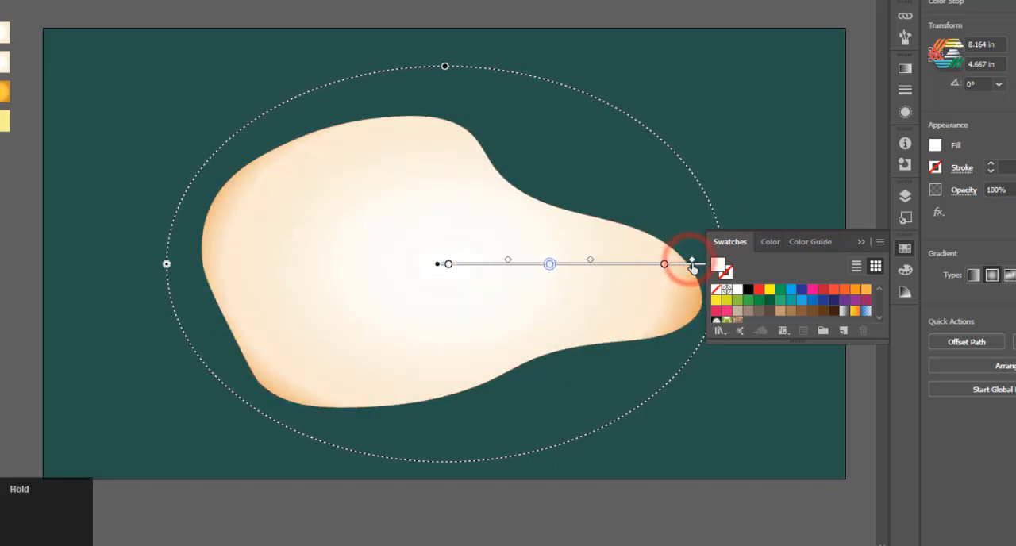
{"action": "left_click", "coordinate": [448, 264]}
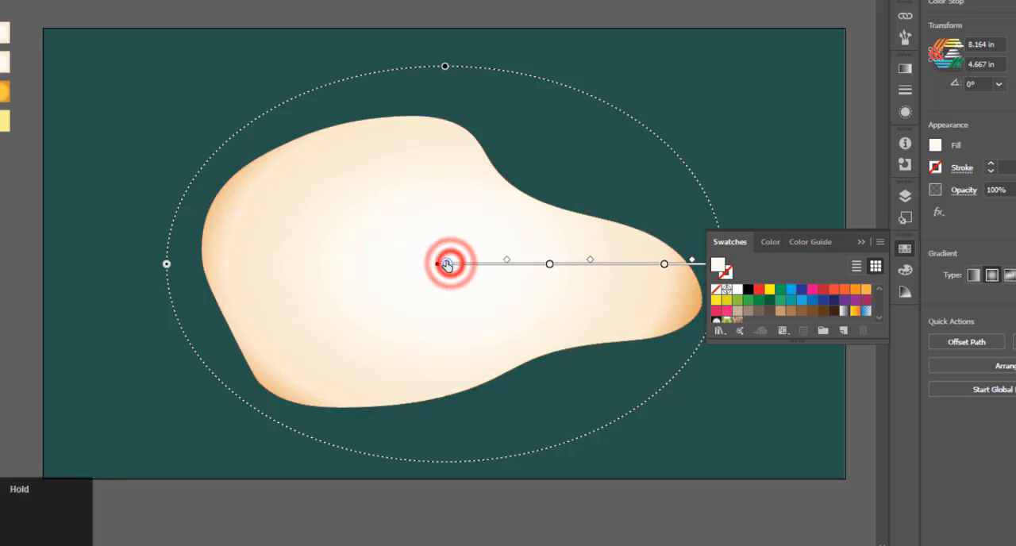
{"action": "left_click", "coordinate": [354, 66]}
{"action": "left_click", "coordinate": [401, 251]}
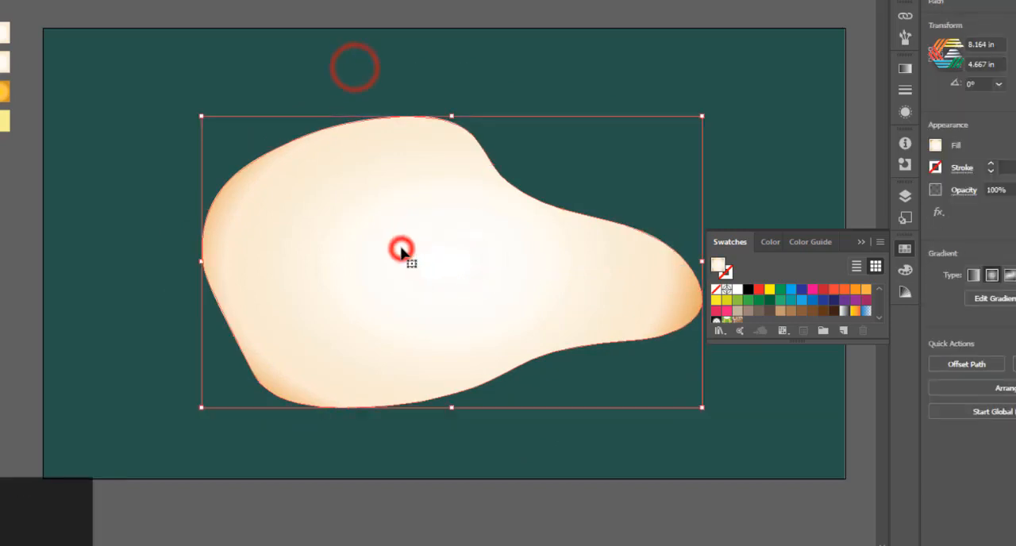
{"action": "left_click", "coordinate": [266, 5]}
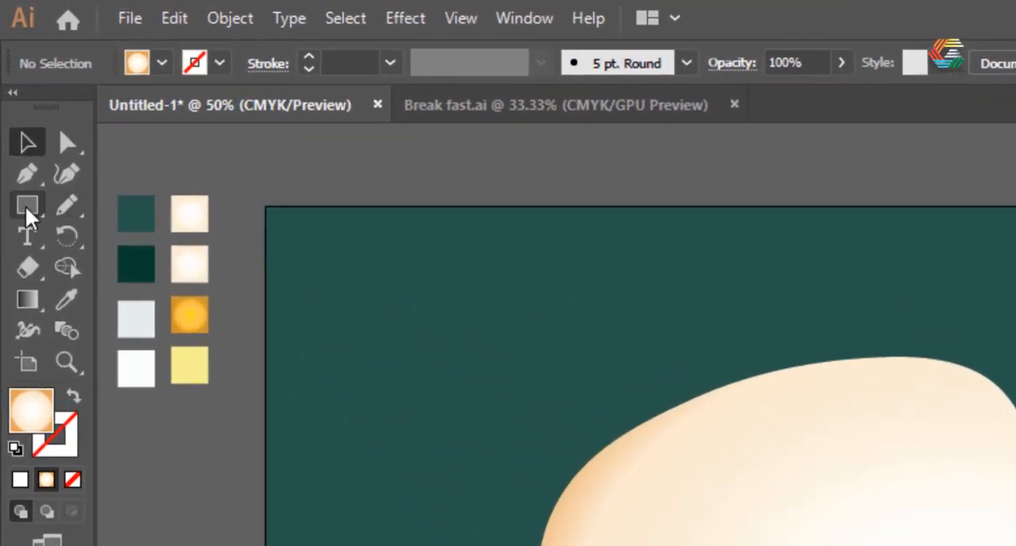
Draw a circle about 2.89 in wide on the left part of the egg white for the yolk.
{"action": "left_click", "coordinate": [25, 204]}
{"action": "left_click", "coordinate": [114, 241]}
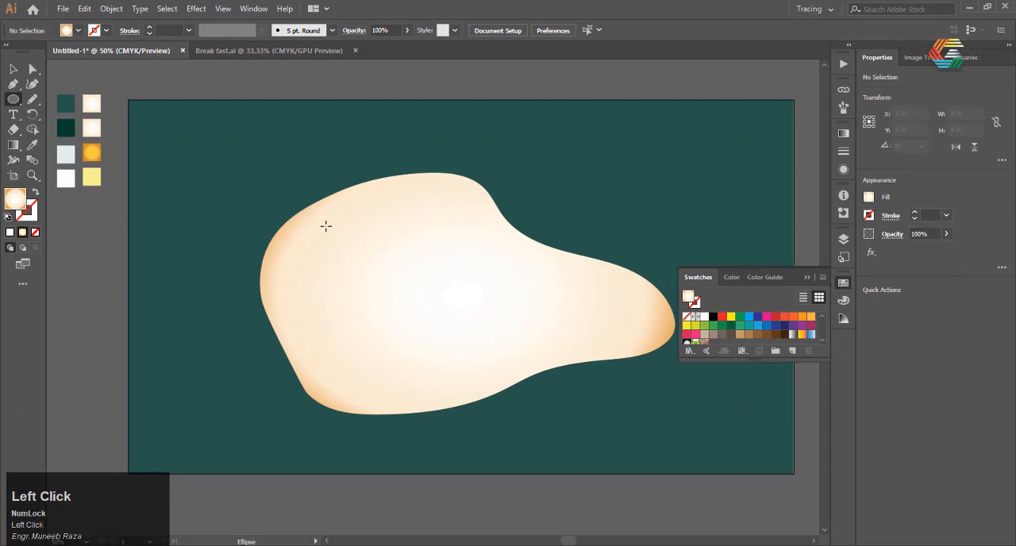
{"action": "key", "text": "shift"}
{"action": "left_click_drag", "start_coordinate": [336, 235], "coordinate": [359, 253]}
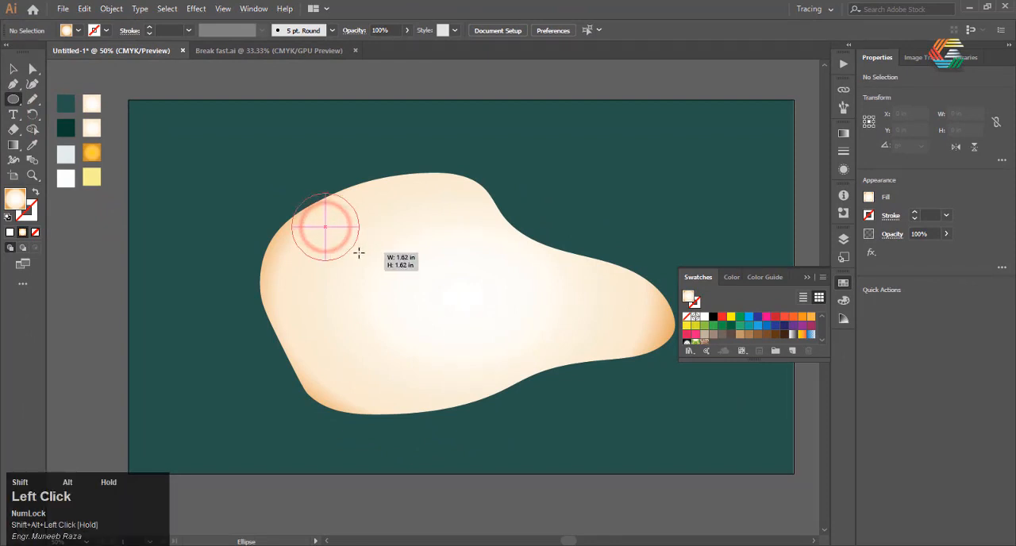
{"action": "mouse_move", "coordinate": [381, 287]}
{"action": "left_mouse_down"}
{"action": "mouse_move", "coordinate": [367, 269]}
{"action": "mouse_move", "coordinate": [377, 285]}
{"action": "left_mouse_up"}
{"action": "mouse_move", "coordinate": [308, 229]}
{"action": "left_mouse_down"}
{"action": "mouse_move", "coordinate": [296, 220]}
{"action": "mouse_move", "coordinate": [350, 287]}
{"action": "left_mouse_up"}
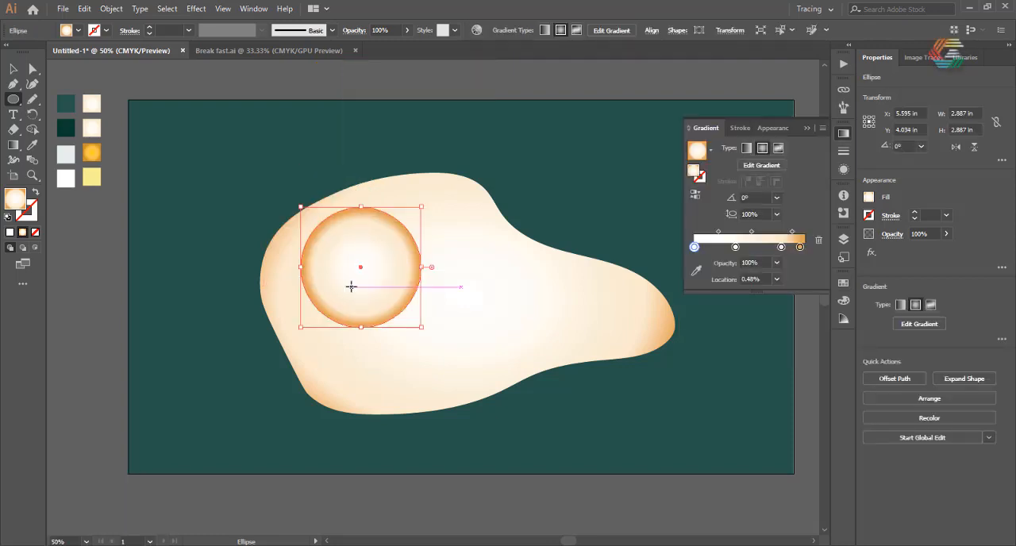
{"action": "scroll", "coordinate": [356, 311], "scroll_direction": "down", "scroll_amount": 1}
{"action": "scroll", "coordinate": [352, 306], "scroll_direction": "up", "scroll_amount": 2}
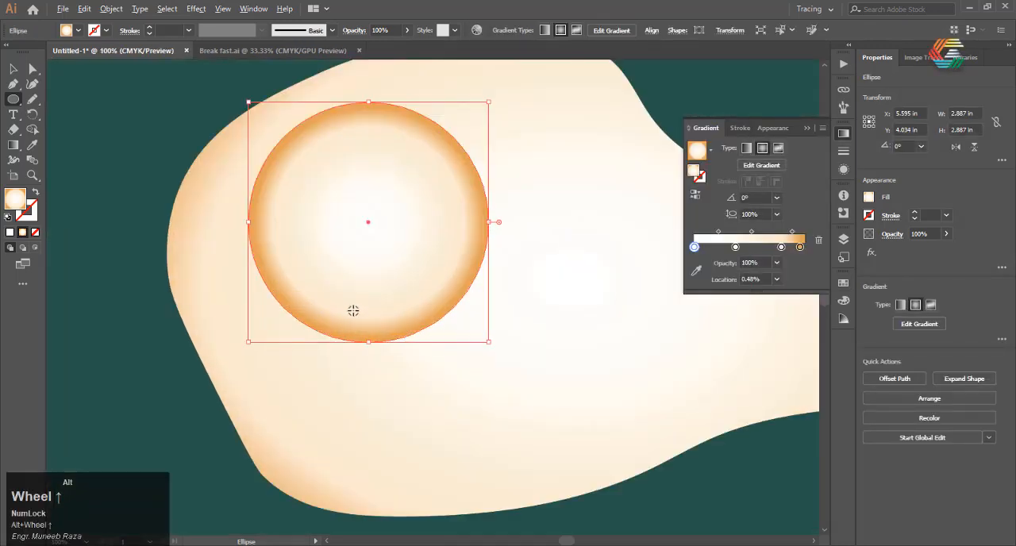
{"action": "scroll", "coordinate": [349, 301], "scroll_direction": "down", "scroll_amount": 2}
{"action": "scroll", "coordinate": [348, 300], "scroll_direction": "up", "scroll_amount": 1}
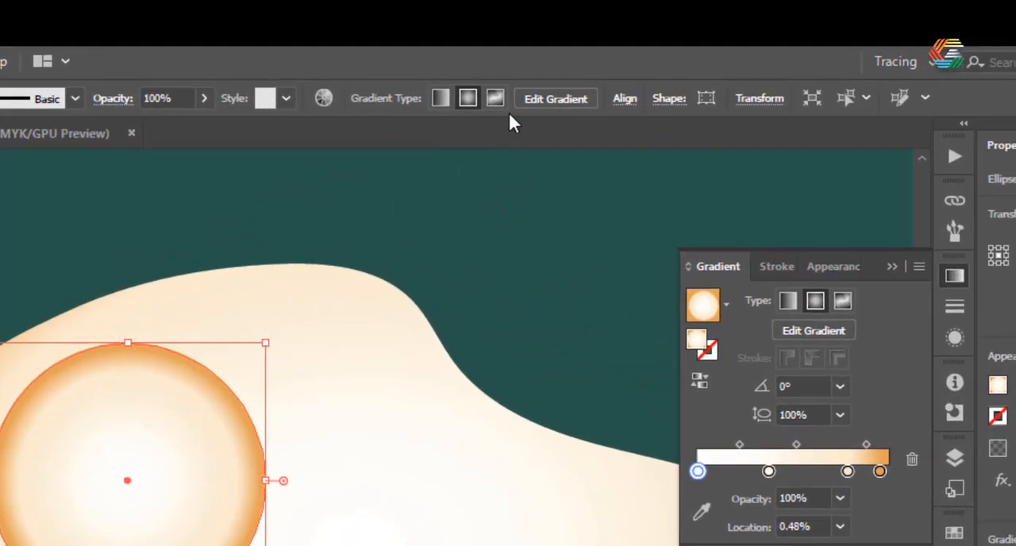
Reduce the circle's radial gradient to three colour stops and stretch it to a 117.2% aspect ratio at a -6.4° angle.
{"action": "left_click", "coordinate": [615, 30]}
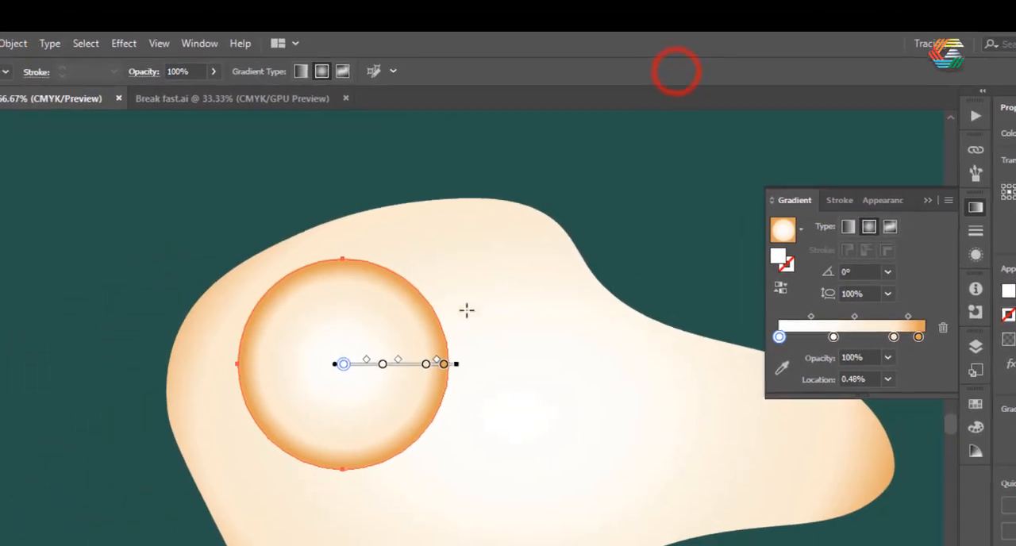
{"action": "scroll", "coordinate": [281, 433], "scroll_direction": "up", "scroll_amount": 2}
{"action": "scroll", "coordinate": [278, 432], "scroll_direction": "down", "scroll_amount": 1}
{"action": "scroll", "coordinate": [467, 317], "scroll_direction": "down", "scroll_amount": 2}
{"action": "left_click", "coordinate": [444, 315]}
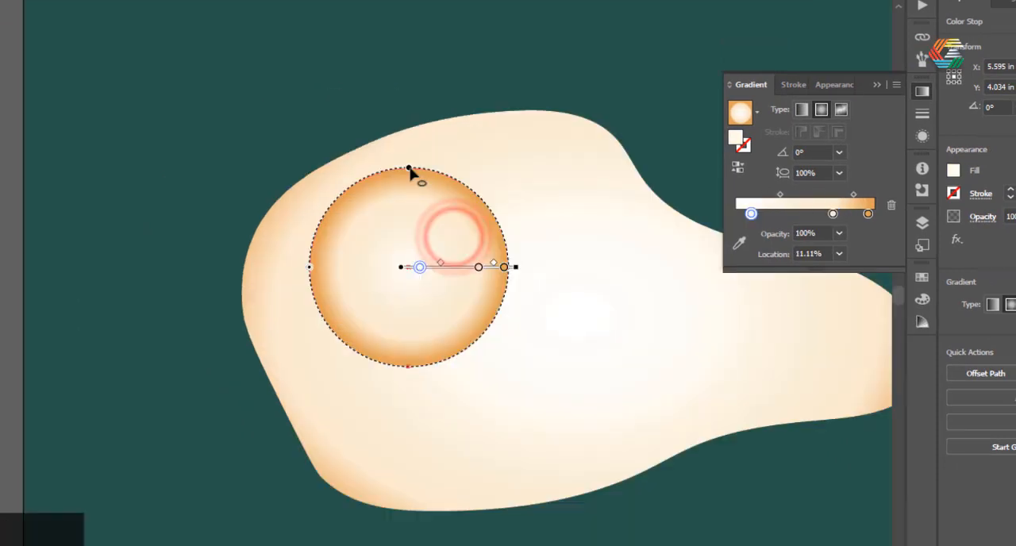
{"action": "left_click_drag", "start_coordinate": [411, 166], "coordinate": [410, 151]}
{"action": "left_click_drag", "start_coordinate": [312, 273], "coordinate": [307, 265]}
{"action": "left_click_drag", "start_coordinate": [461, 373], "coordinate": [449, 379]}
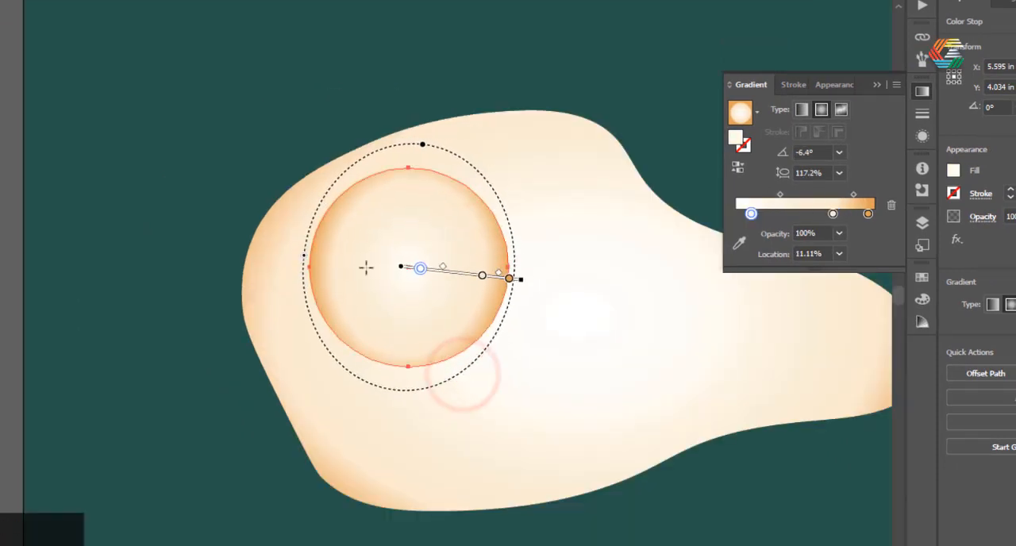
Recolour the middle stop of the circle's gradient a golden yellow.
{"action": "scroll", "coordinate": [427, 270], "scroll_direction": "up", "scroll_amount": 3}
{"action": "left_click", "coordinate": [552, 285]}
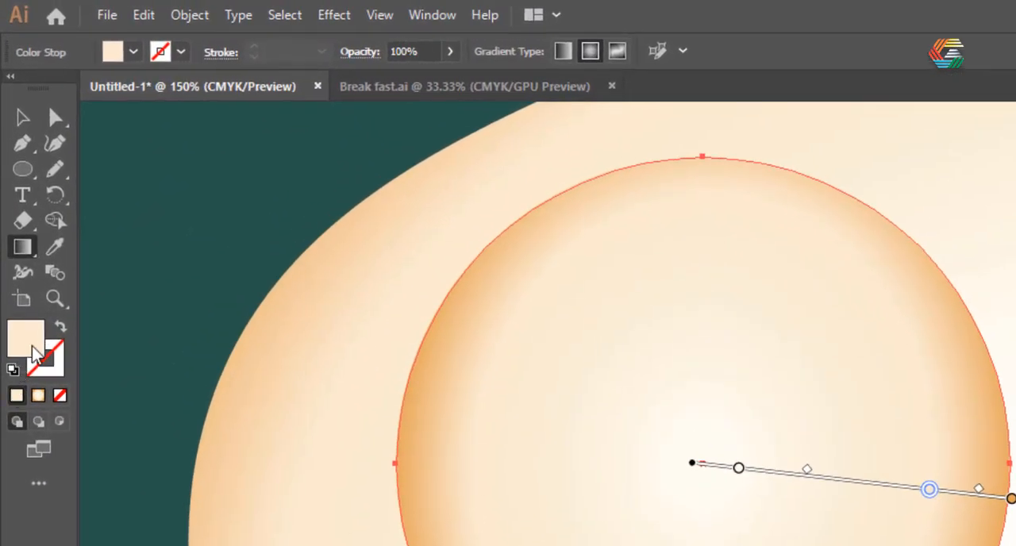
{"action": "double_click", "coordinate": [31, 346]}
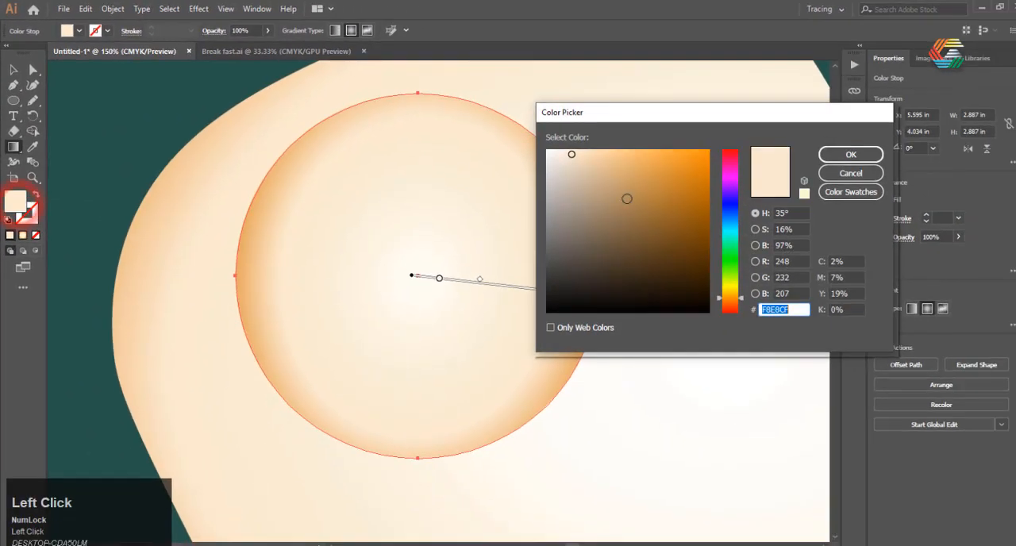
{"action": "left_click_drag", "start_coordinate": [607, 154], "coordinate": [621, 182]}
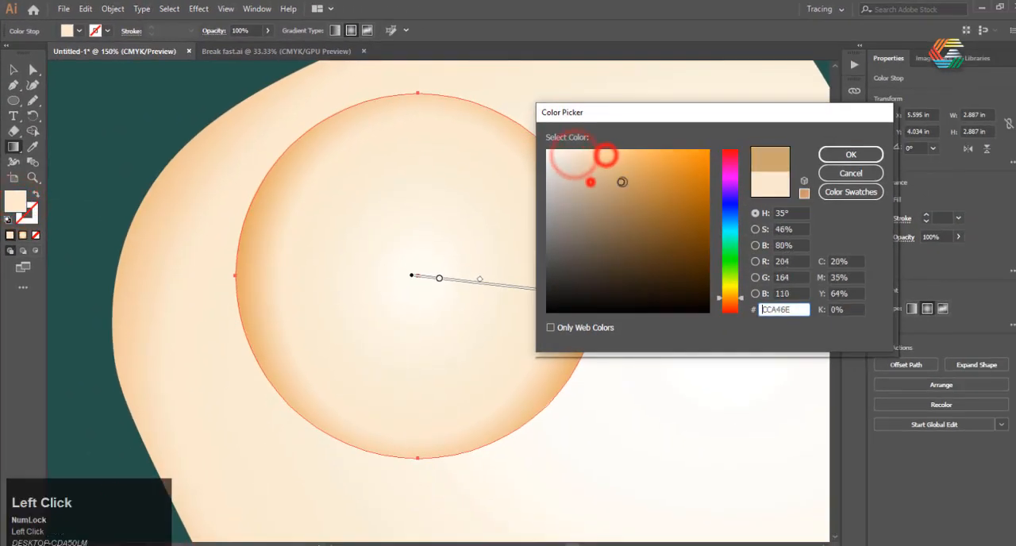
{"action": "left_click_drag", "start_coordinate": [737, 298], "coordinate": [737, 295]}
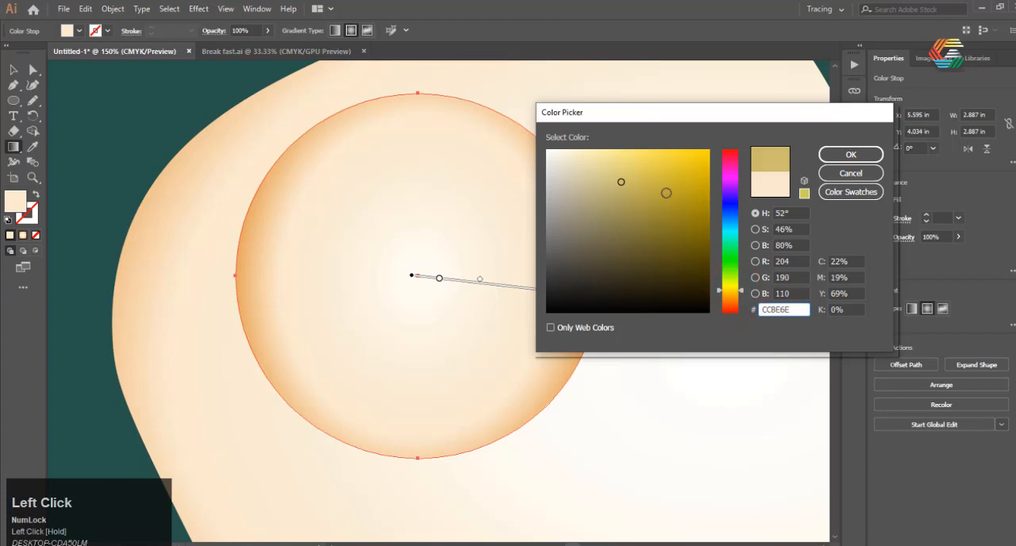
{"action": "left_click", "coordinate": [837, 155]}
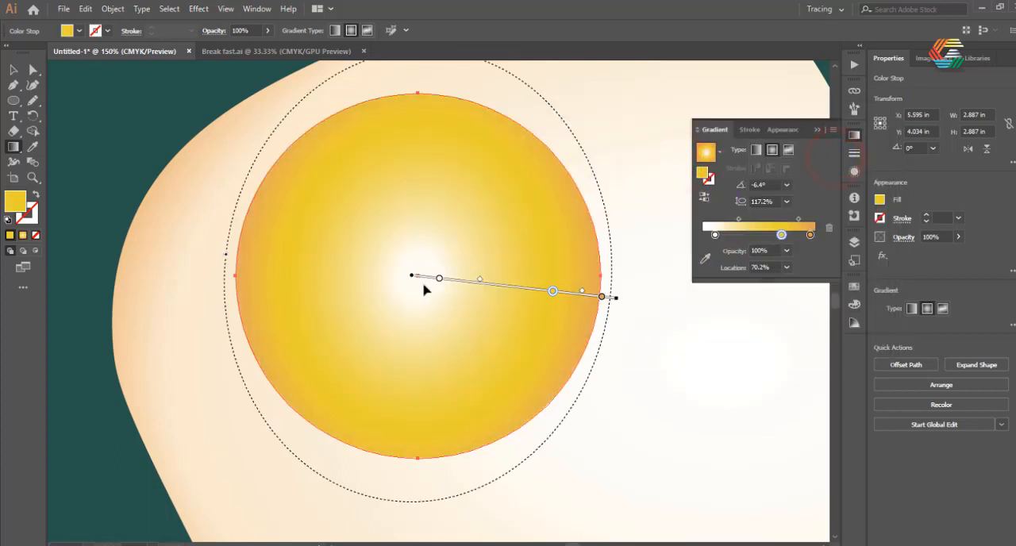
Shift the yolk gradient's centre toward the circle's upper left and rotate the gradient to -32.8°.
{"action": "scroll", "coordinate": [426, 290], "scroll_direction": "down", "scroll_amount": 1}
{"action": "left_click_drag", "start_coordinate": [411, 267], "coordinate": [391, 213]}
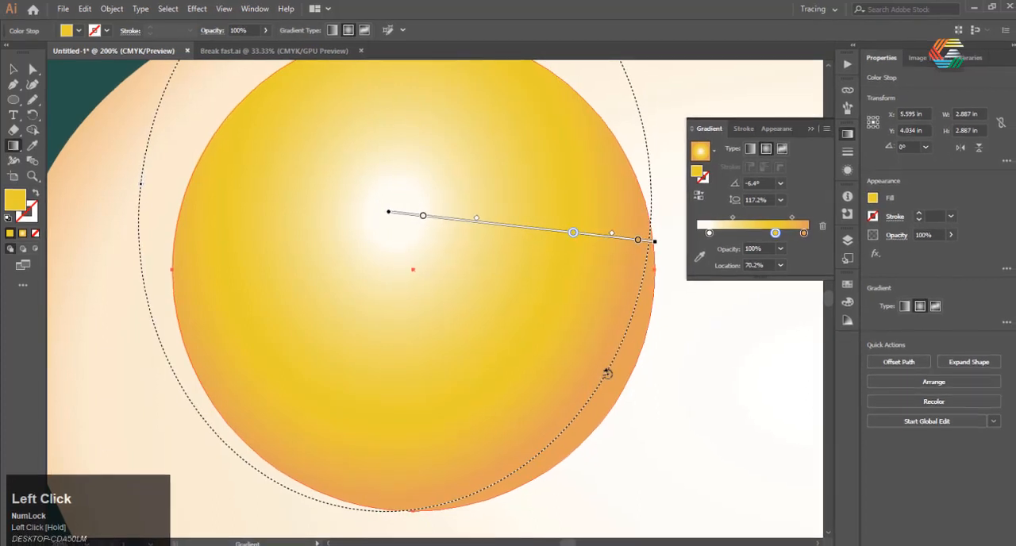
{"action": "left_click", "coordinate": [465, 249]}
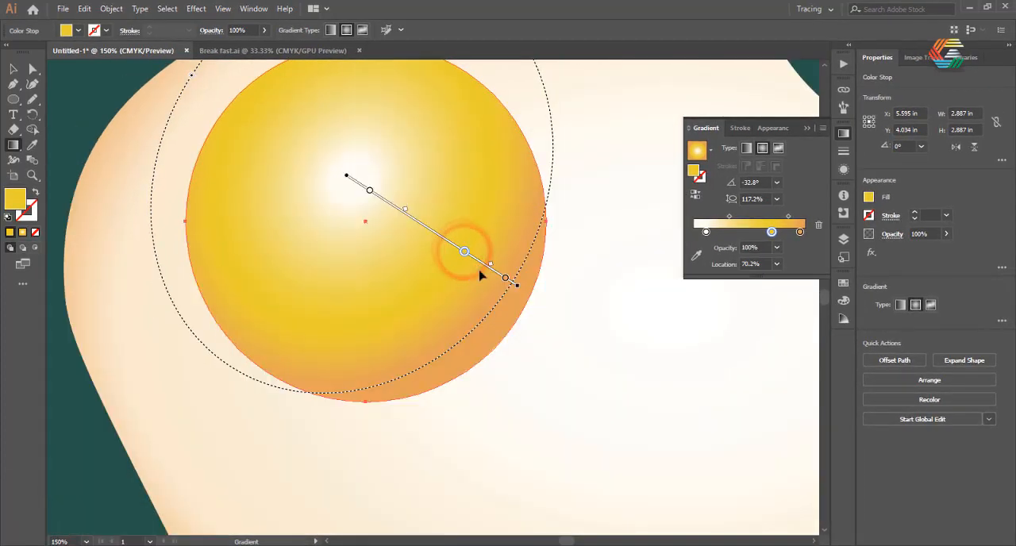
Recolour the yolk gradient's outermost stop a deeper orange and move it to the 100% location.
{"action": "double_click", "coordinate": [505, 278]}
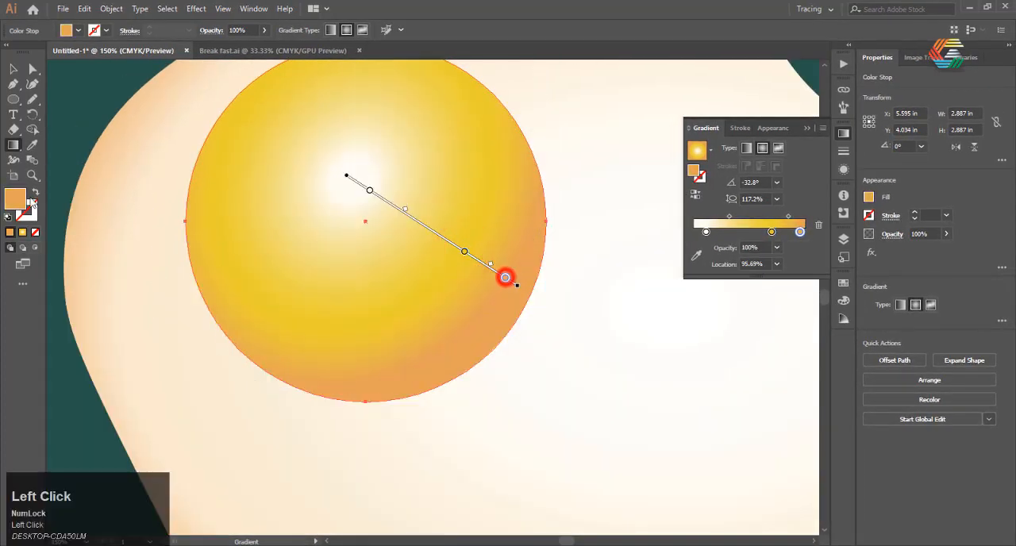
{"action": "left_click_drag", "start_coordinate": [644, 161], "coordinate": [663, 161]}
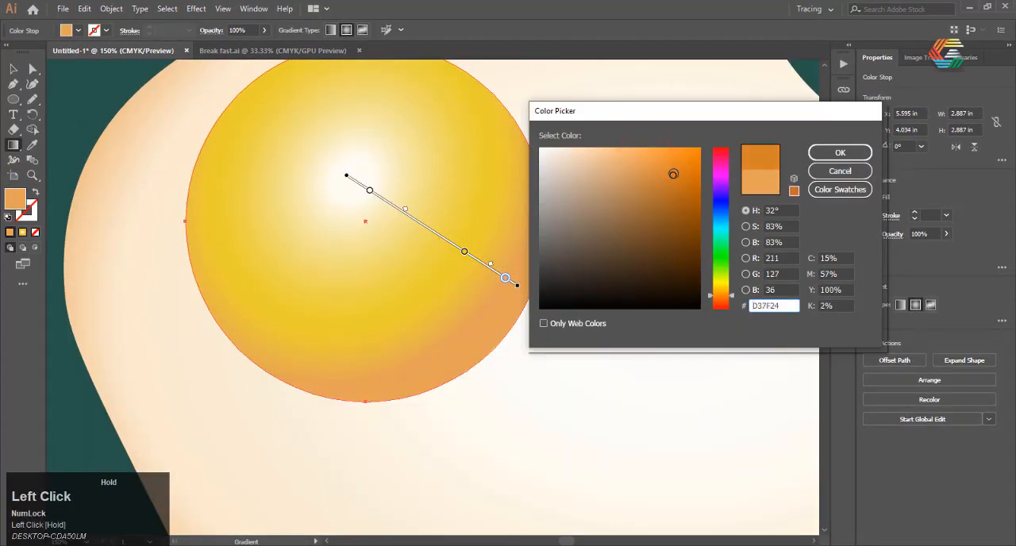
{"action": "left_click", "coordinate": [839, 152]}
{"action": "left_click", "coordinate": [507, 279]}
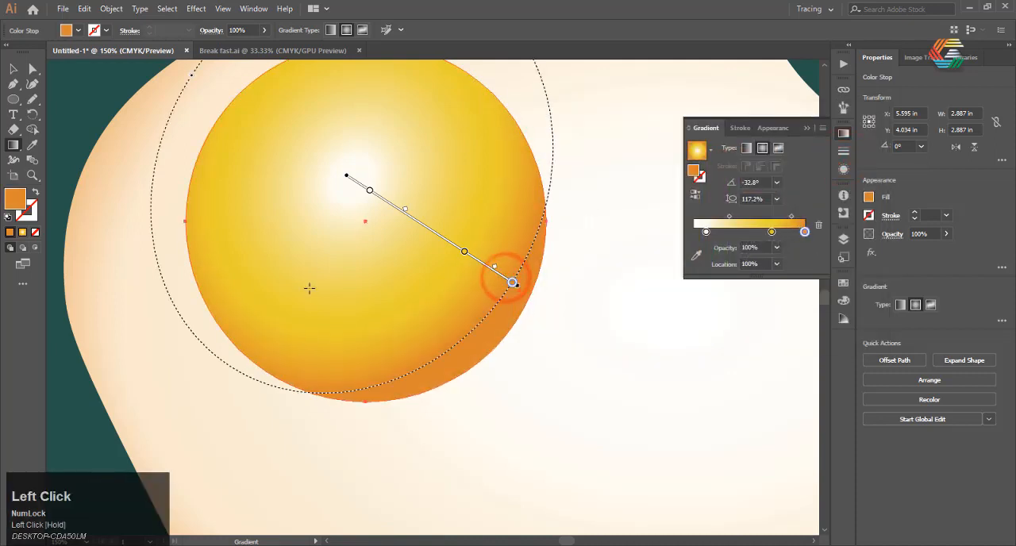
Recolour the yolk gradient's innermost stop a saturated bright yellow.
{"action": "scroll", "coordinate": [310, 288], "scroll_direction": "down", "scroll_amount": 2}
{"action": "scroll", "coordinate": [549, 226], "scroll_direction": "up", "scroll_amount": 3}
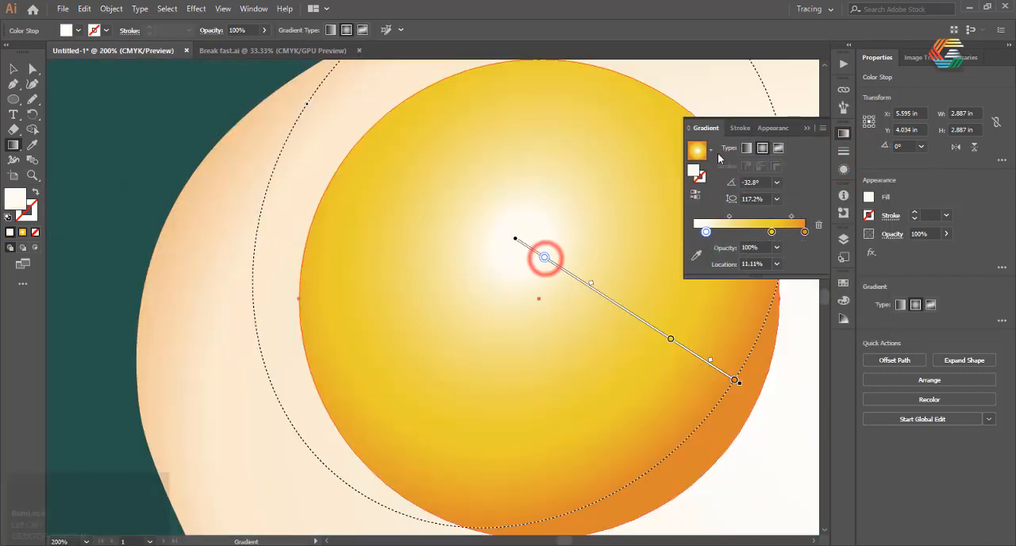
{"action": "double_click", "coordinate": [546, 261]}
{"action": "left_click_drag", "start_coordinate": [542, 156], "coordinate": [592, 163]}
{"action": "left_click_drag", "start_coordinate": [723, 274], "coordinate": [720, 283]}
{"action": "left_click", "coordinate": [669, 156]}
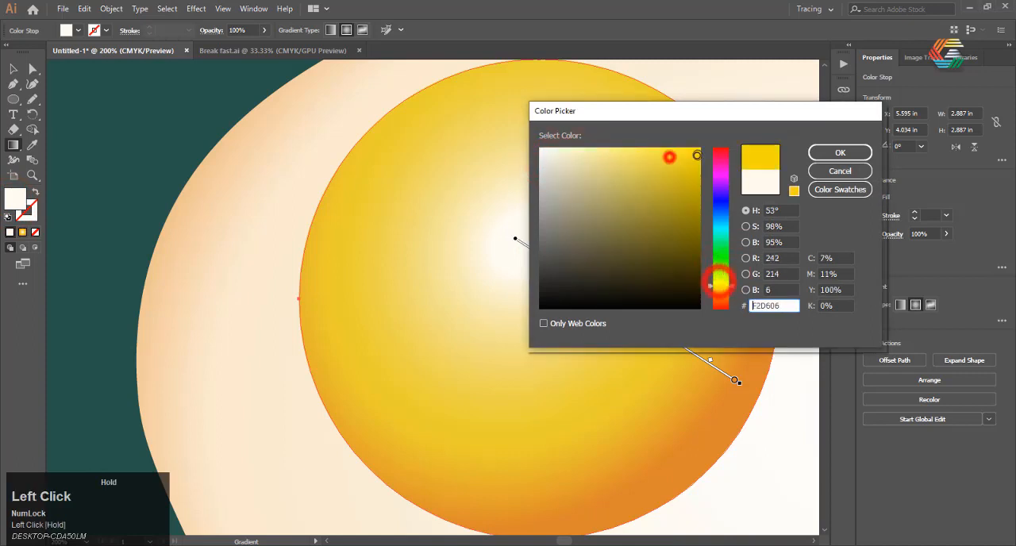
{"action": "left_click", "coordinate": [844, 153]}
Set the yolk gradient's innermost stop to a light yellow, about #F4E067, then finish the gradient editing and deselect the yolk.
{"action": "double_click", "coordinate": [705, 232]}
{"action": "left_click", "coordinate": [680, 163]}
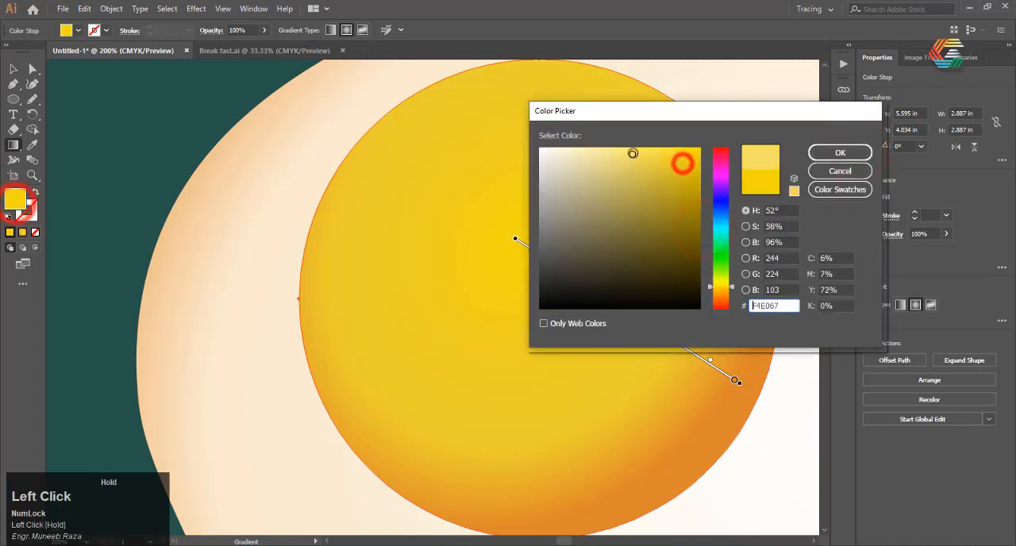
{"action": "left_click", "coordinate": [843, 152]}
{"action": "scroll", "coordinate": [266, 354], "scroll_direction": "down", "scroll_amount": 2}
{"action": "left_click", "coordinate": [14, 69]}
{"action": "left_click", "coordinate": [290, 114]}
{"action": "scroll", "coordinate": [304, 170], "scroll_direction": "down", "scroll_amount": 3}
{"action": "scroll", "coordinate": [304, 177], "scroll_direction": "up", "scroll_amount": 1}
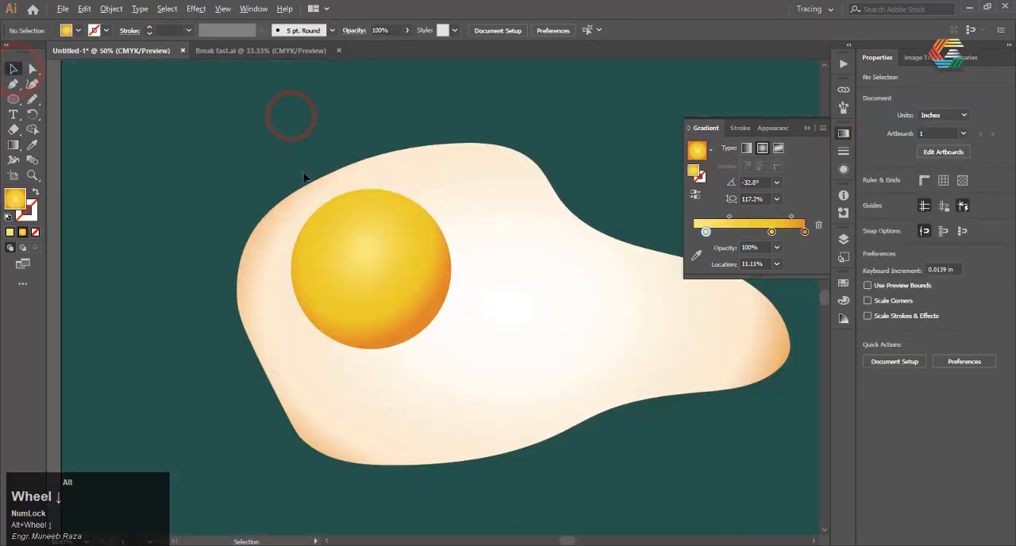
Copy the yolk circle, paste it in place and shift the copy about 0.11 in to the right.
{"action": "left_click", "coordinate": [409, 266]}
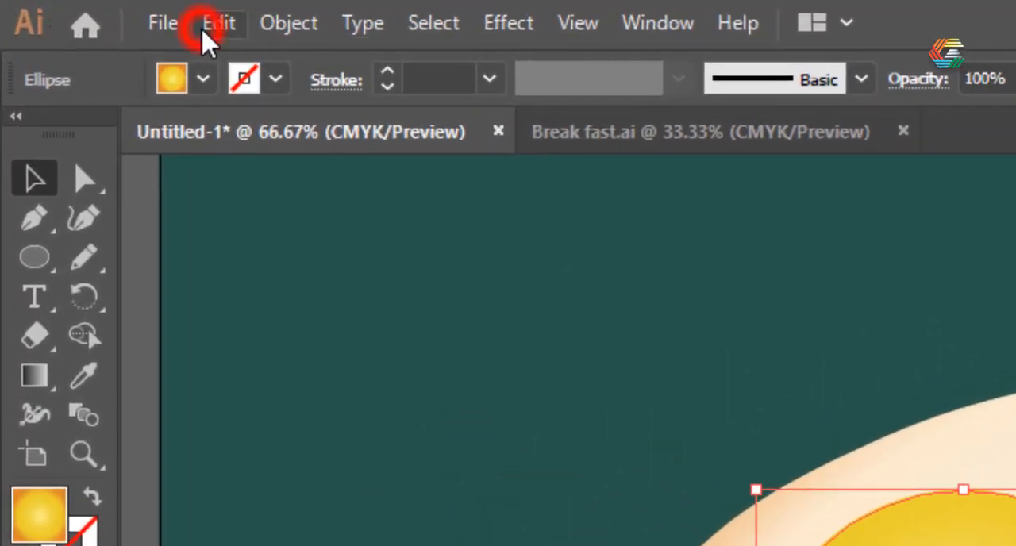
{"action": "left_click", "coordinate": [203, 33]}
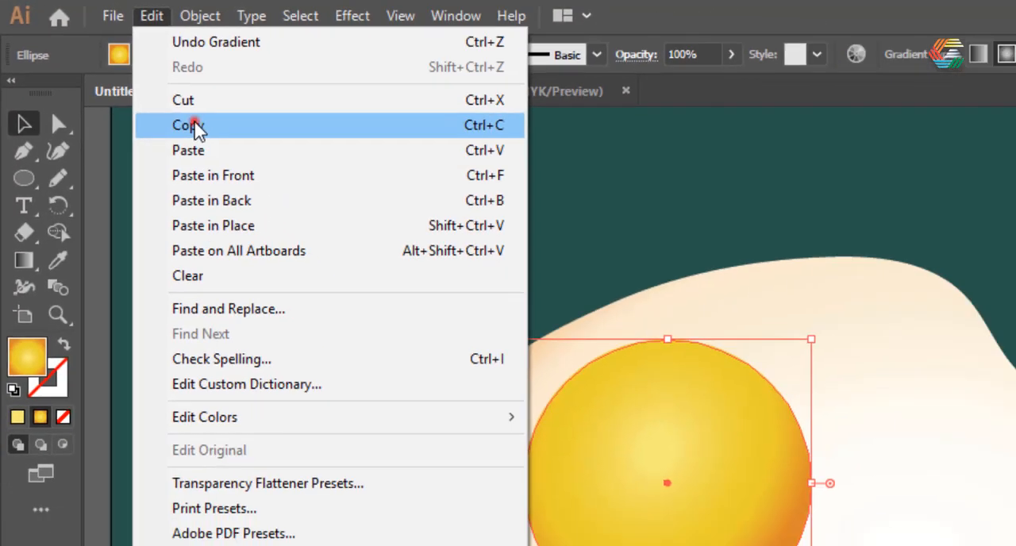
{"action": "left_click", "coordinate": [194, 127]}
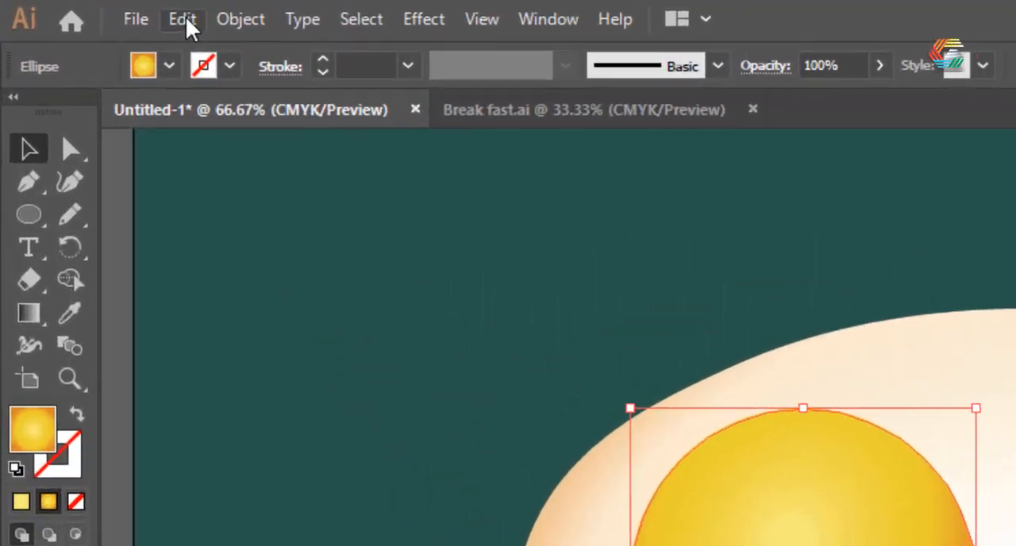
{"action": "left_click", "coordinate": [84, 8]}
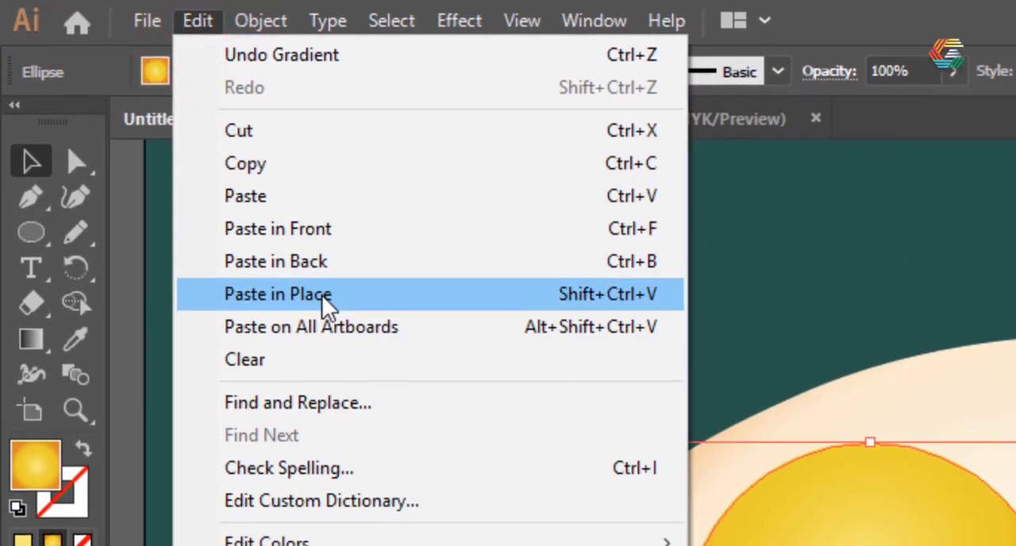
{"action": "left_click", "coordinate": [322, 299]}
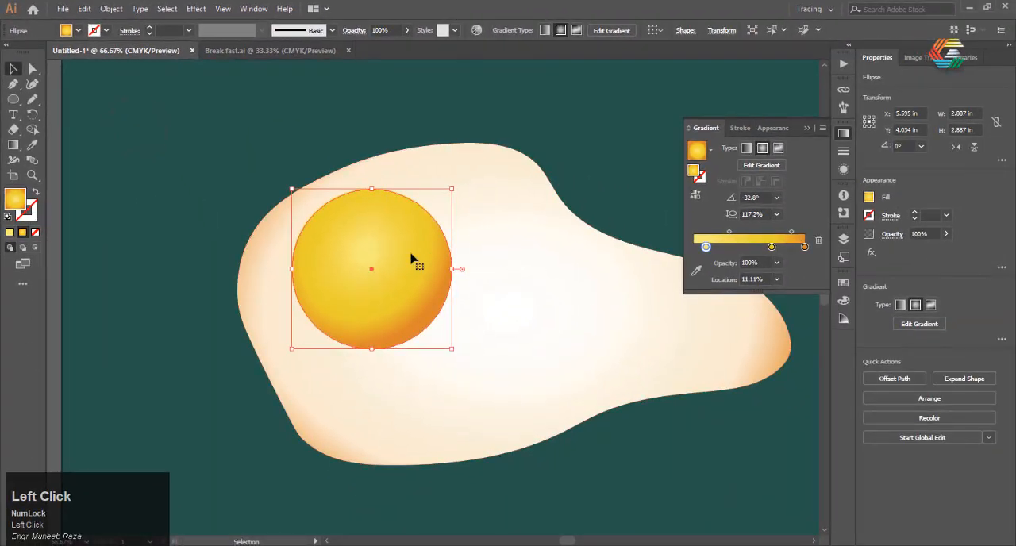
{"action": "left_click_drag", "start_coordinate": [411, 257], "coordinate": [417, 256]}
Send the shifted yolk copy one level backward so it sits behind the original yolk.
{"action": "right_click", "coordinate": [418, 260]}
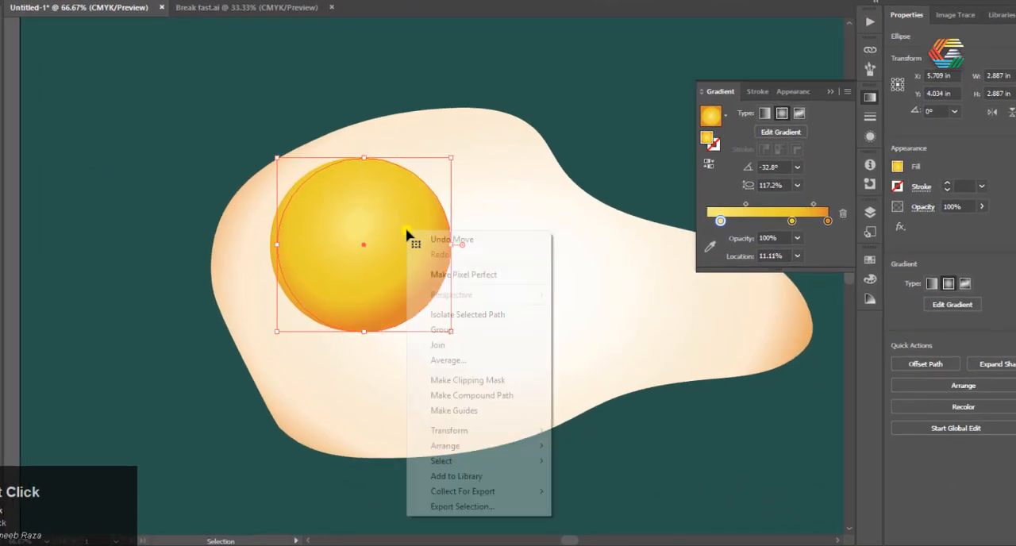
{"action": "mouse_move", "coordinate": [471, 440]}
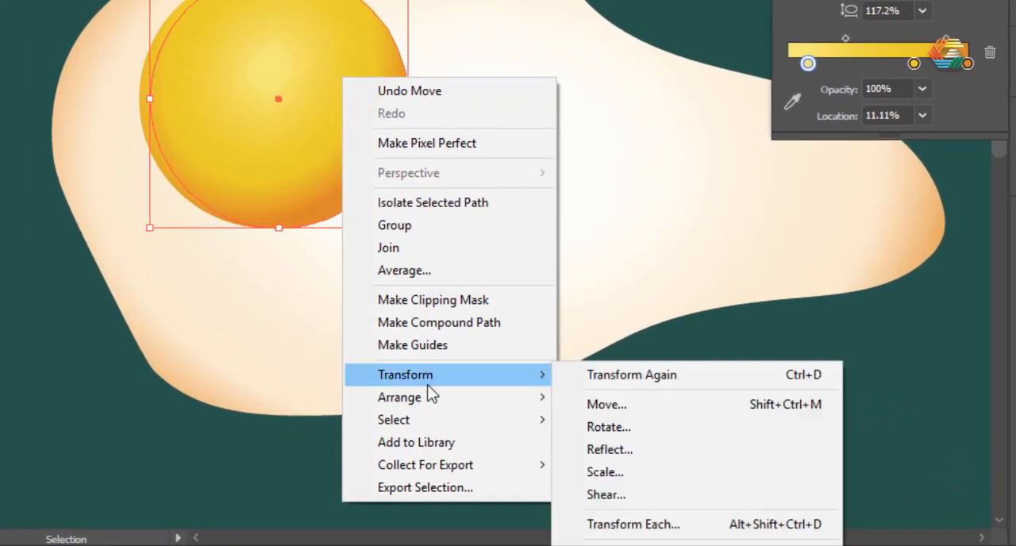
{"action": "mouse_move", "coordinate": [464, 399]}
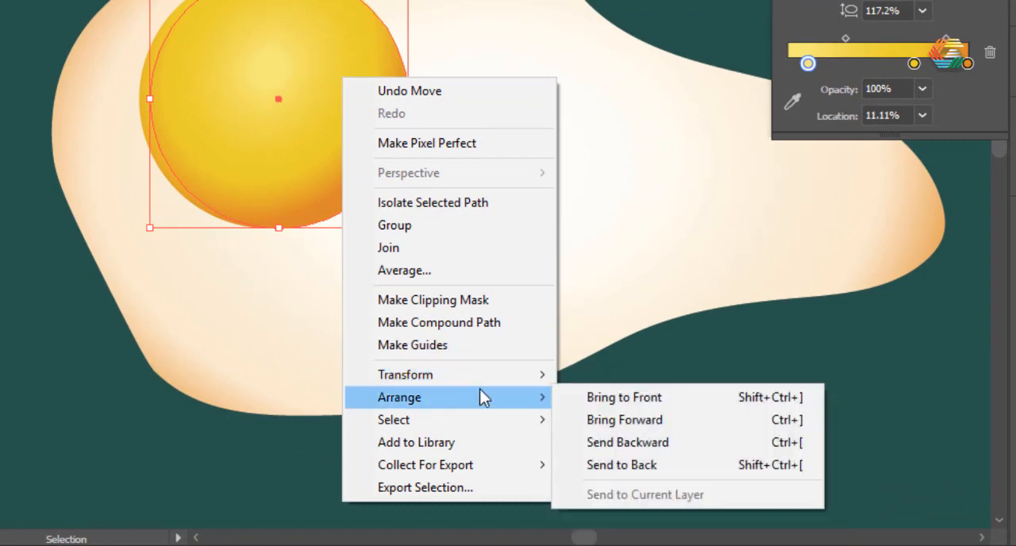
{"action": "left_click", "coordinate": [642, 446]}
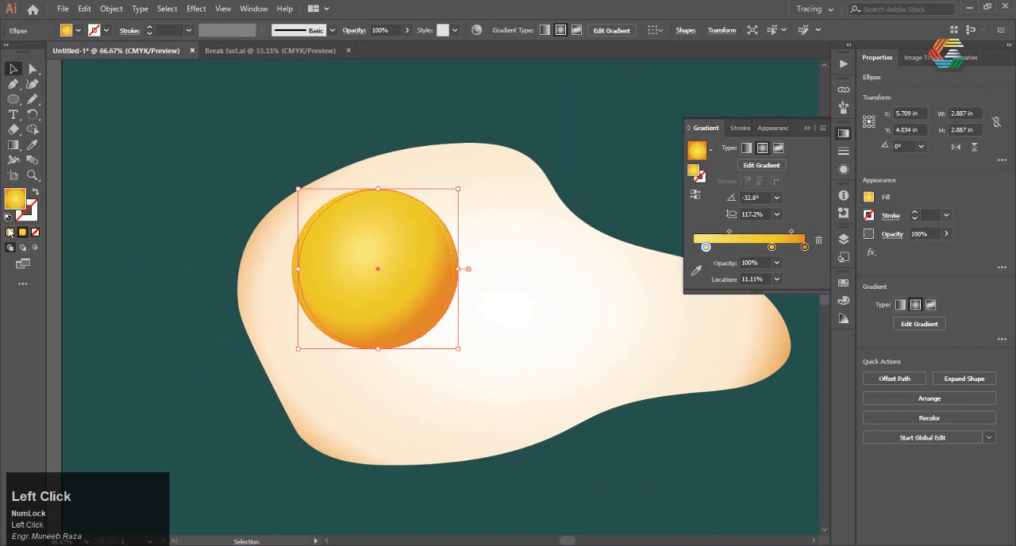
Fill the yolk copy with the solid light grey sampled from the palette squares beside the artboard, then deselect it.
{"action": "left_click", "coordinate": [10, 232]}
{"action": "scroll", "coordinate": [477, 325], "scroll_direction": "down", "scroll_amount": 3}
{"action": "scroll", "coordinate": [220, 289], "scroll_direction": "up", "scroll_amount": 3}
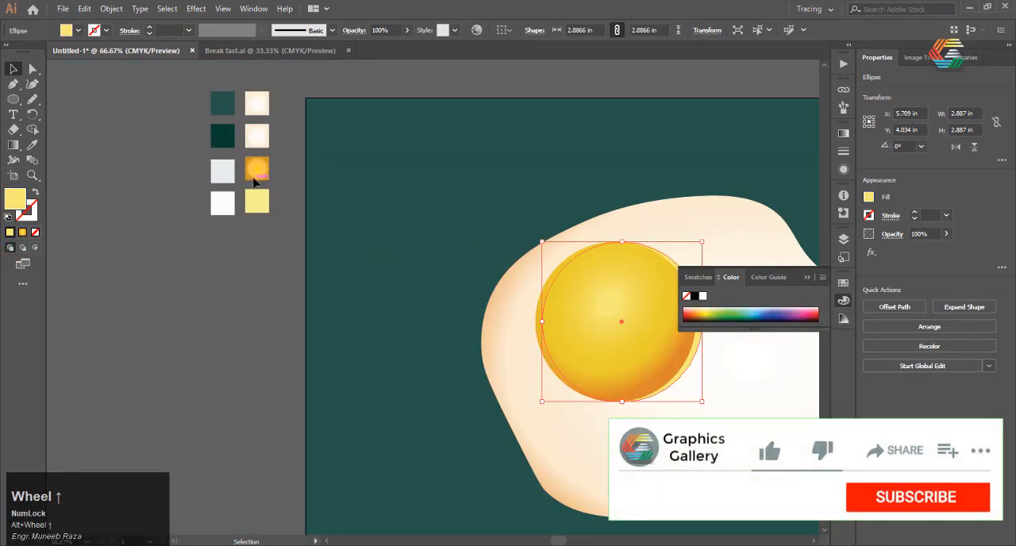
{"action": "key", "text": "i"}
{"action": "left_click", "coordinate": [222, 171]}
{"action": "scroll", "coordinate": [213, 208], "scroll_direction": "up", "scroll_amount": 2}
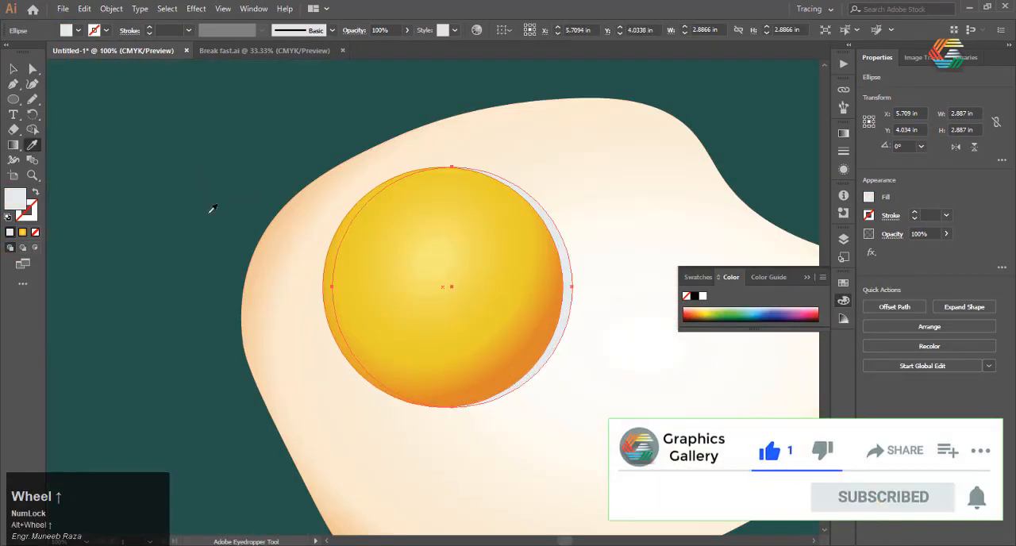
{"action": "left_click", "coordinate": [14, 69]}
{"action": "key", "text": "ctrl+shift+a"}
{"action": "scroll", "coordinate": [272, 254], "scroll_direction": "down", "scroll_amount": 3}
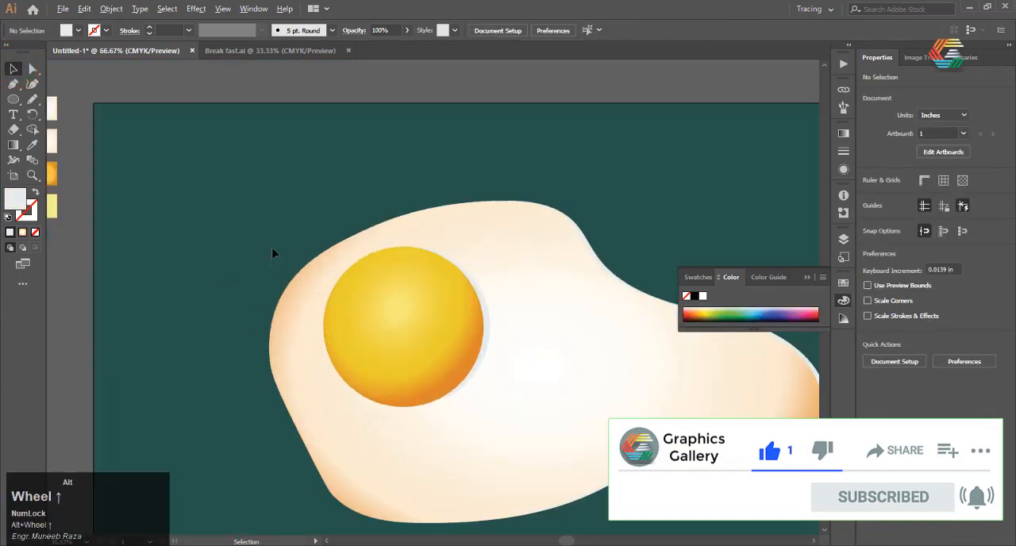
Draw a small ellipse about 0.25 by 0.17 in near the yolk's upper-left edge and rotate it about 35.5°.
{"action": "scroll", "coordinate": [363, 279], "scroll_direction": "up", "scroll_amount": 3}
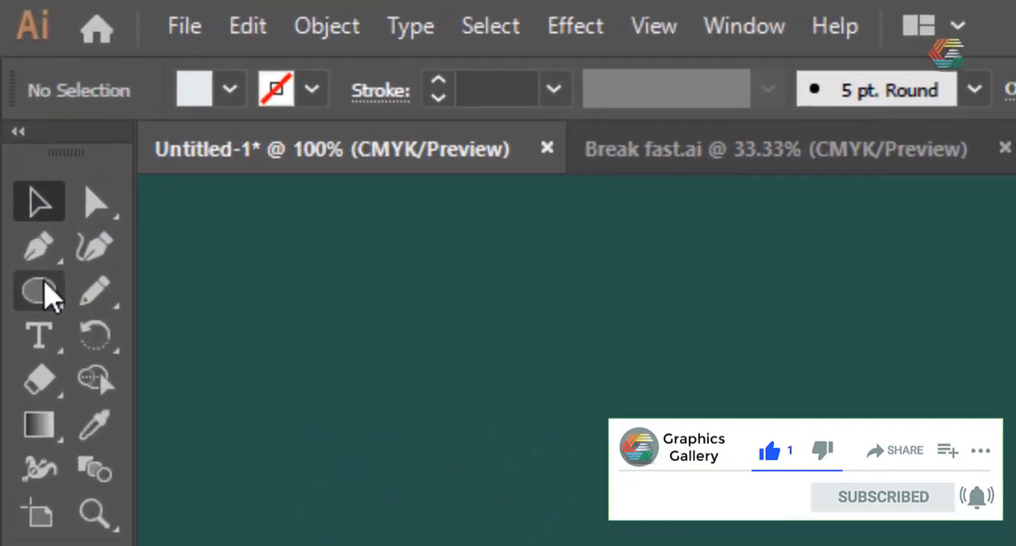
{"action": "left_click", "coordinate": [14, 106]}
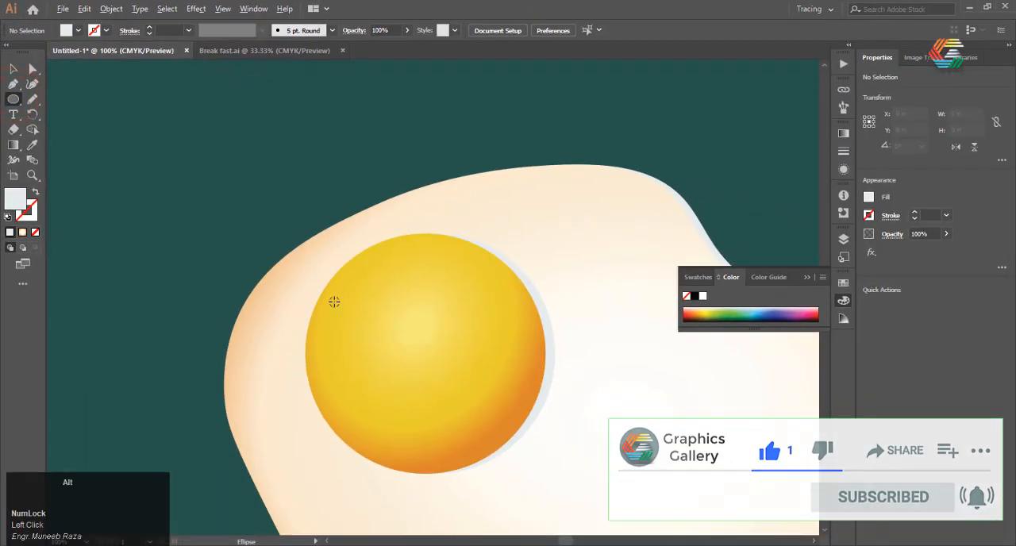
{"action": "scroll", "coordinate": [340, 299], "scroll_direction": "up", "scroll_amount": 1}
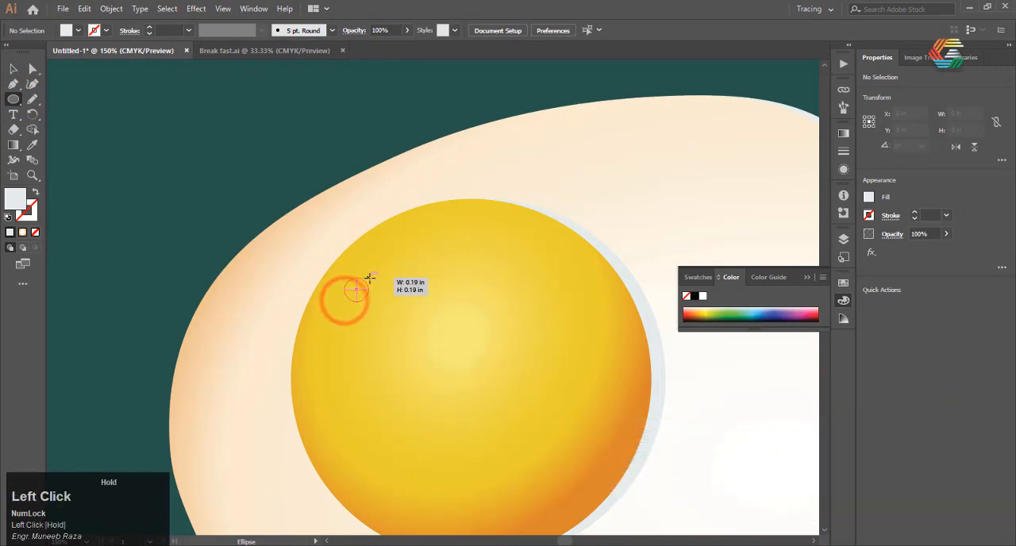
{"action": "left_click_drag", "start_coordinate": [374, 283], "coordinate": [377, 281]}
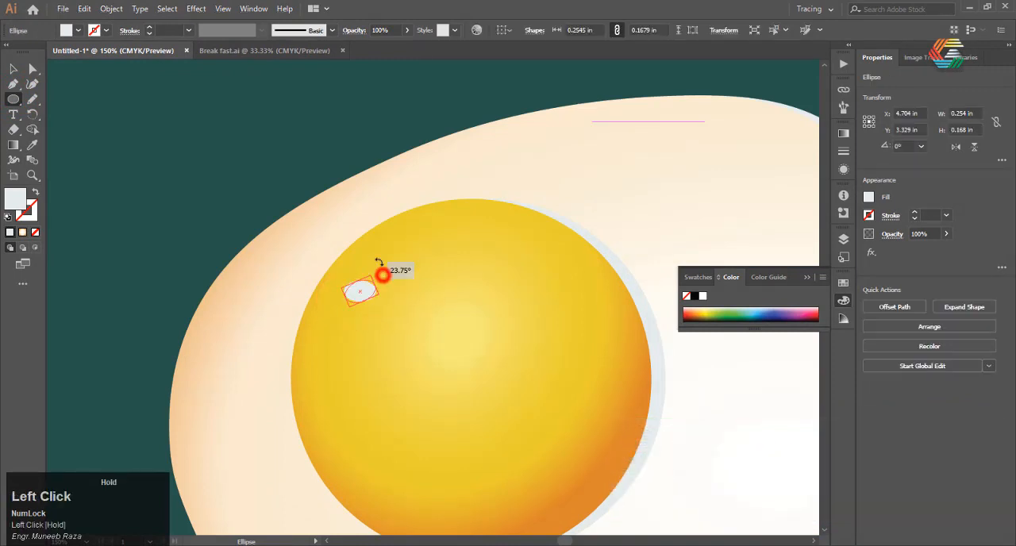
{"action": "scroll", "coordinate": [370, 303], "scroll_direction": "down", "scroll_amount": 3}
Fill the small ellipse with the pale yellow sampled from the palette squares beside the artboard.
{"action": "scroll", "coordinate": [372, 313], "scroll_direction": "up", "scroll_amount": 1}
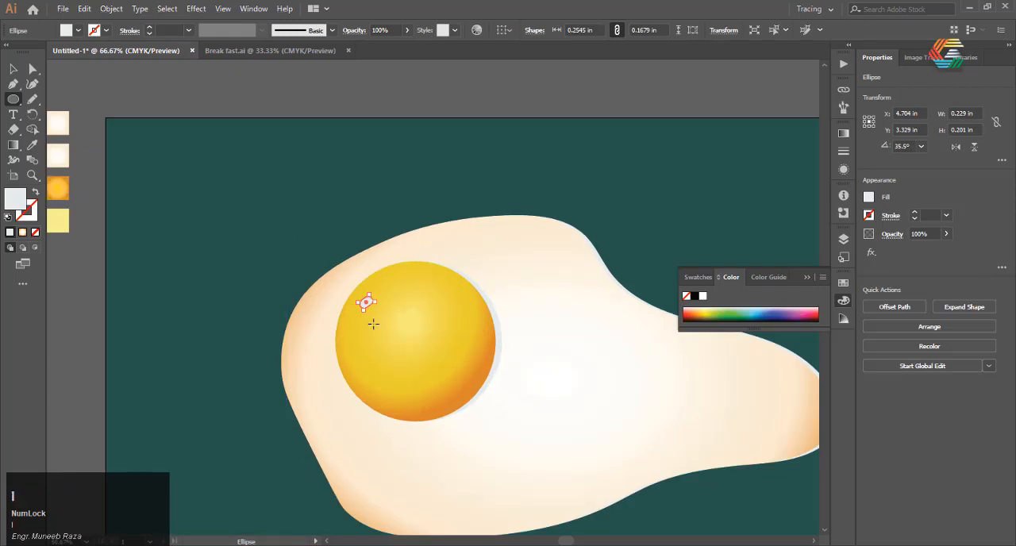
{"action": "left_click", "coordinate": [68, 223]}
{"action": "scroll", "coordinate": [373, 290], "scroll_direction": "up", "scroll_amount": 2}
{"action": "left_click", "coordinate": [14, 69]}
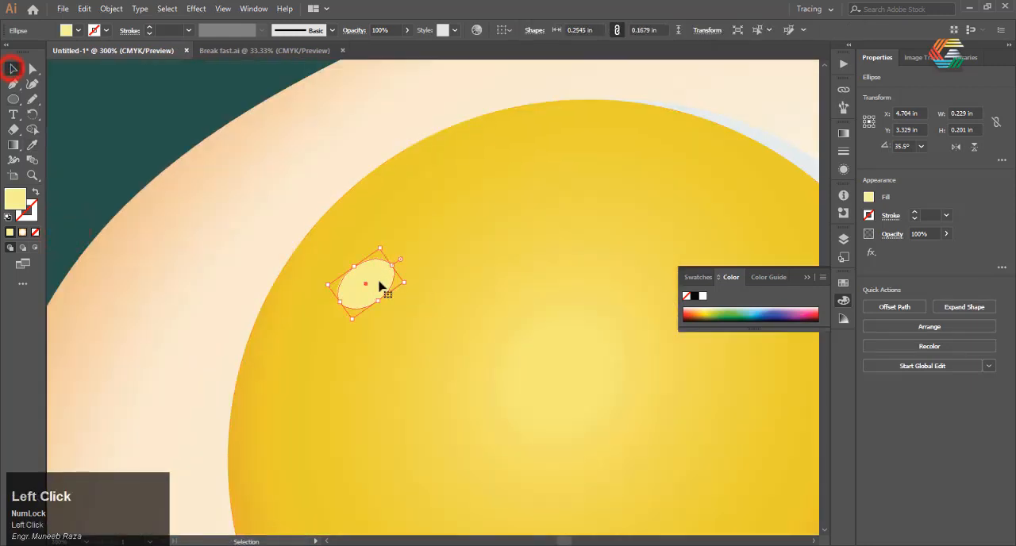
Draw a second pale yellow ellipse about 0.22 by 0.10 in above and right of the first highlight, rotated about 25°.
{"action": "left_click", "coordinate": [13, 99]}
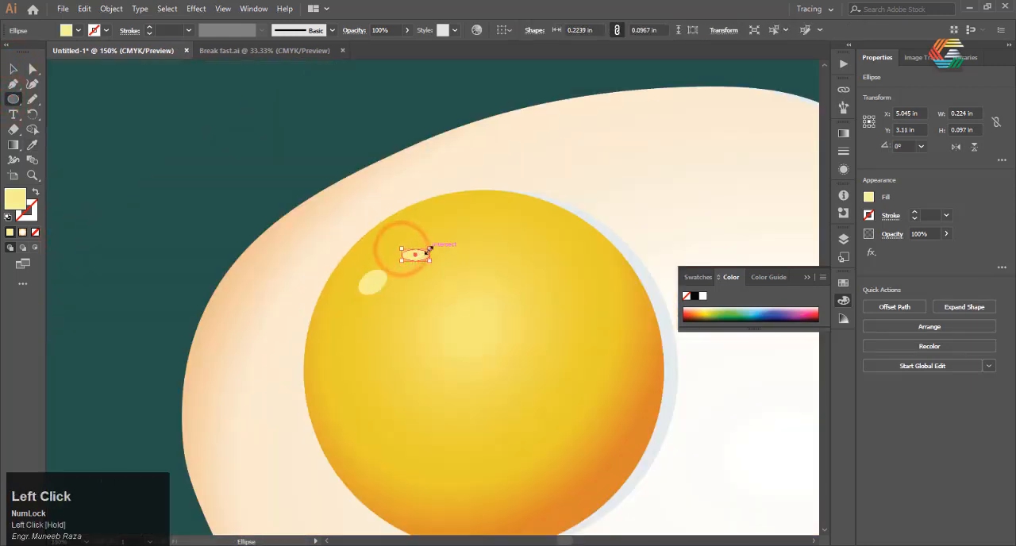
{"action": "scroll", "coordinate": [430, 244], "scroll_direction": "up", "scroll_amount": 2}
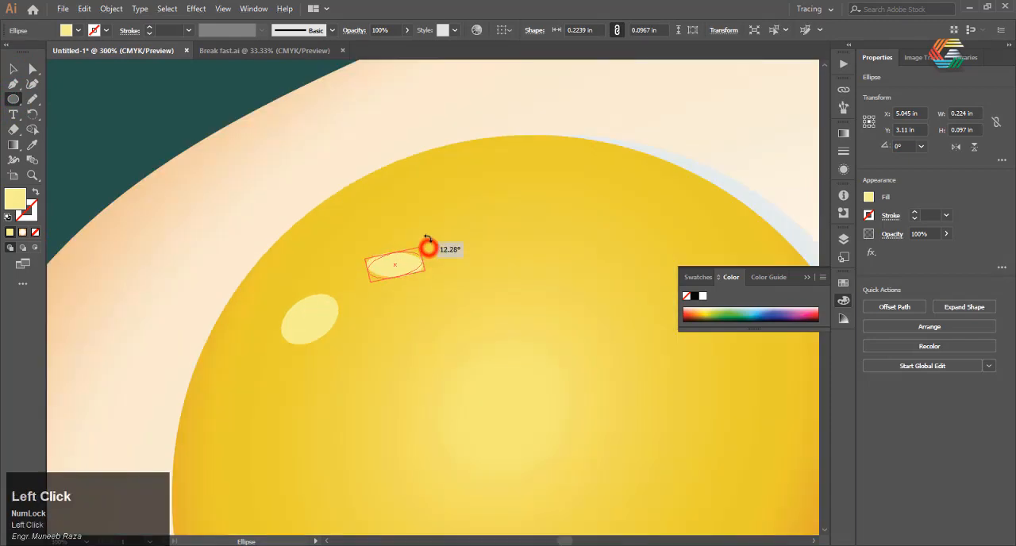
{"action": "left_click_drag", "start_coordinate": [428, 228], "coordinate": [429, 229]}
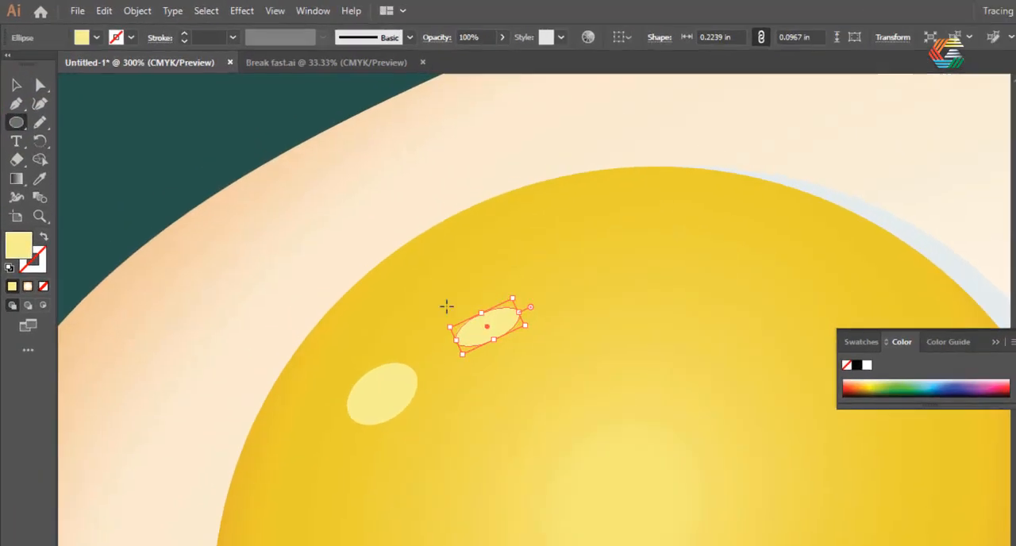
Reshape the second ellipse with the Curvature tool into a thin curved highlight about 0.54 by 0.24 in, following the yolk's upper edge.
{"action": "left_click", "coordinate": [31, 83]}
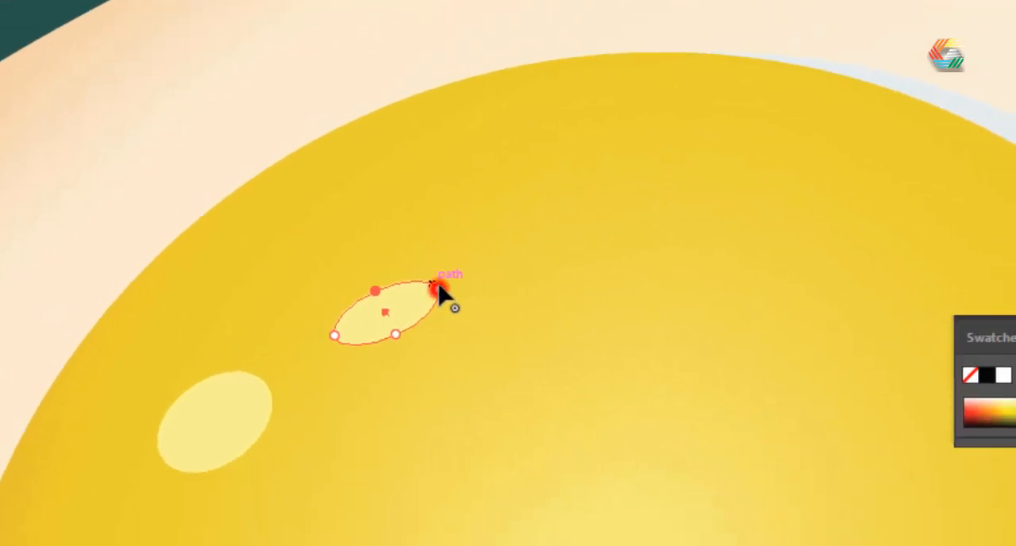
{"action": "left_click_drag", "start_coordinate": [419, 279], "coordinate": [587, 212]}
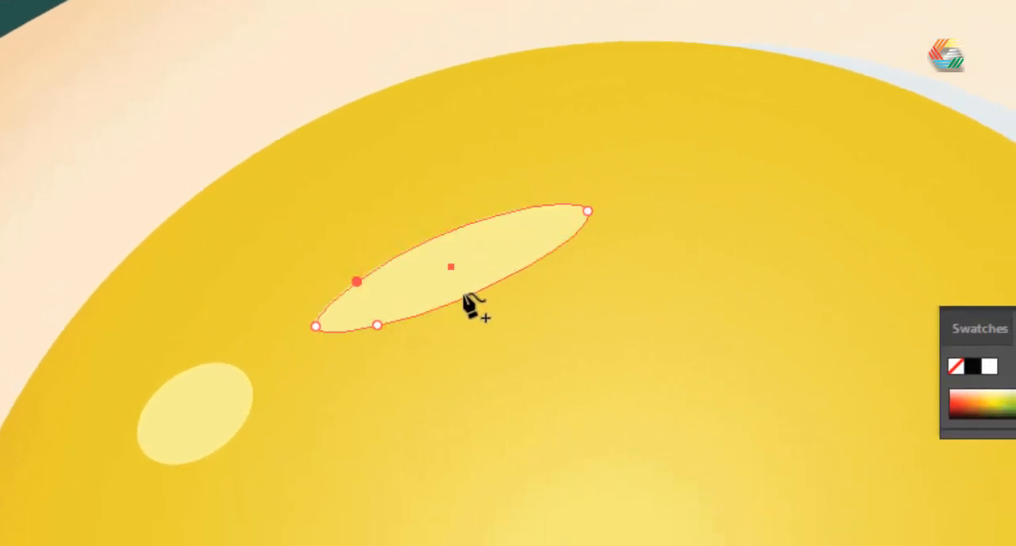
{"action": "left_click_drag", "start_coordinate": [467, 292], "coordinate": [460, 275]}
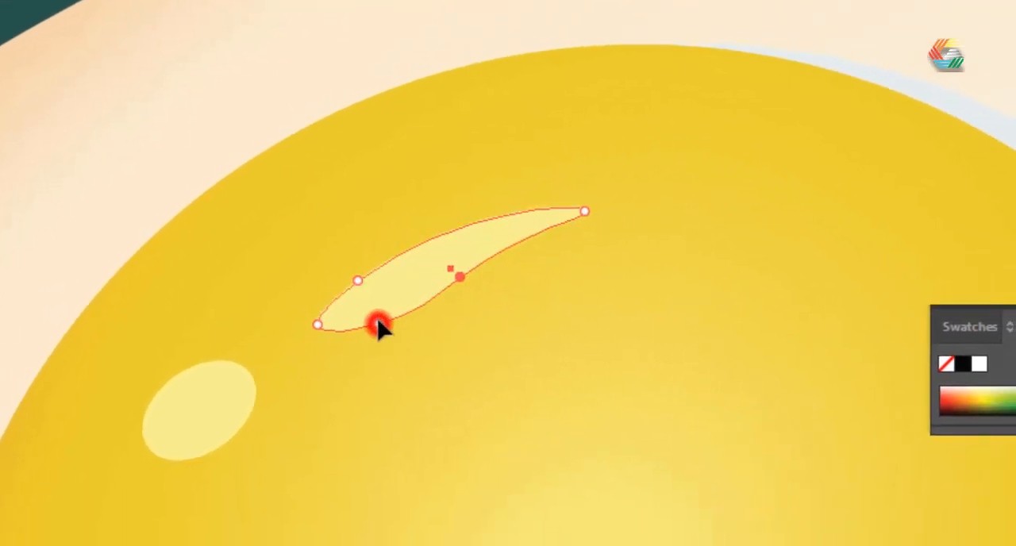
{"action": "left_click_drag", "start_coordinate": [379, 325], "coordinate": [376, 315]}
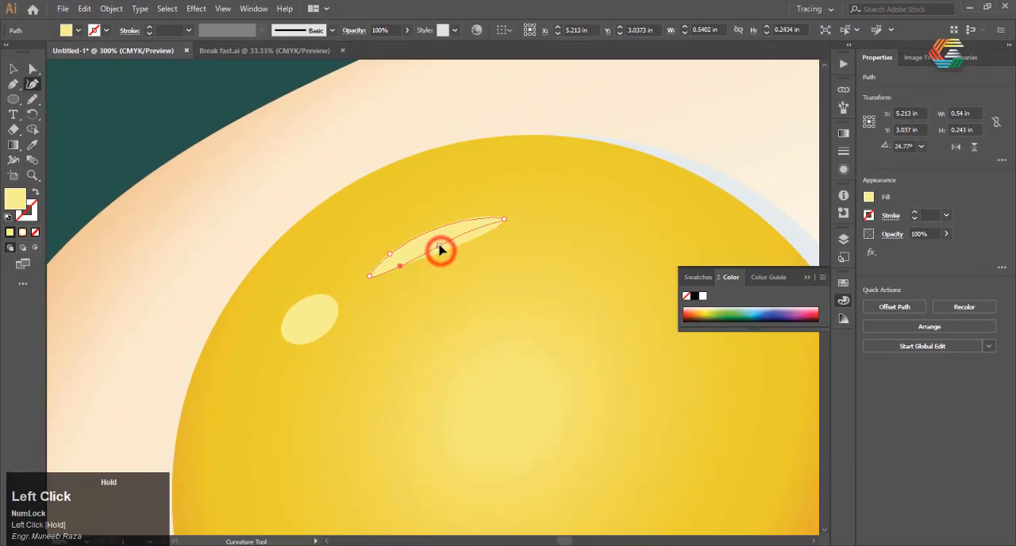
{"action": "scroll", "coordinate": [448, 241], "scroll_direction": "up", "scroll_amount": 1}
{"action": "scroll", "coordinate": [412, 222], "scroll_direction": "down", "scroll_amount": 1}
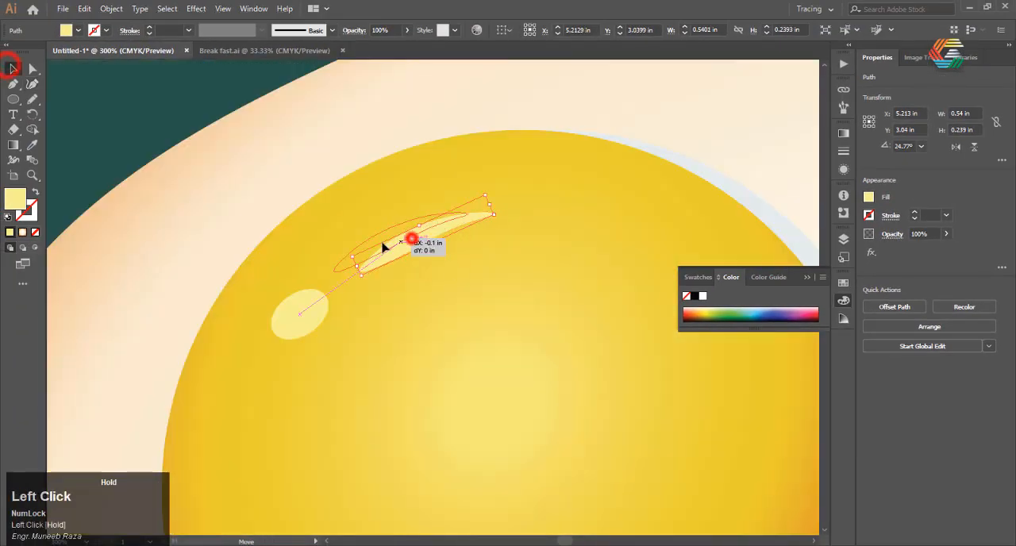
Move the curved highlight about 0.1 in to the left, closer to the oval highlight and yolk edge, and deselect it.
{"action": "scroll", "coordinate": [405, 251], "scroll_direction": "up", "scroll_amount": 2}
{"action": "scroll", "coordinate": [209, 341], "scroll_direction": "down", "scroll_amount": 6}
{"action": "left_click", "coordinate": [109, 101]}
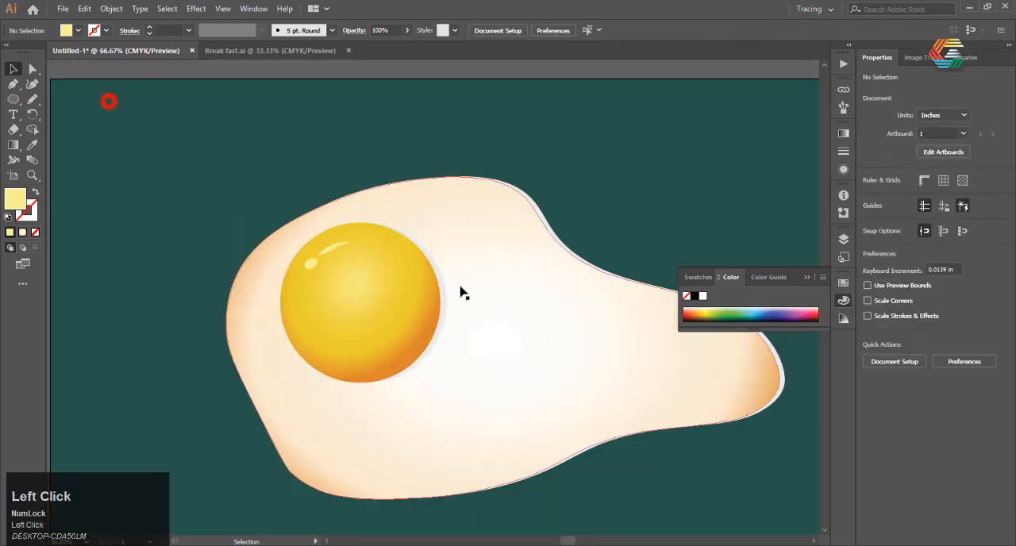
Select all the egg shapes without the background, group them and deselect the group.
{"action": "scroll", "coordinate": [464, 293], "scroll_direction": "down", "scroll_amount": 2}
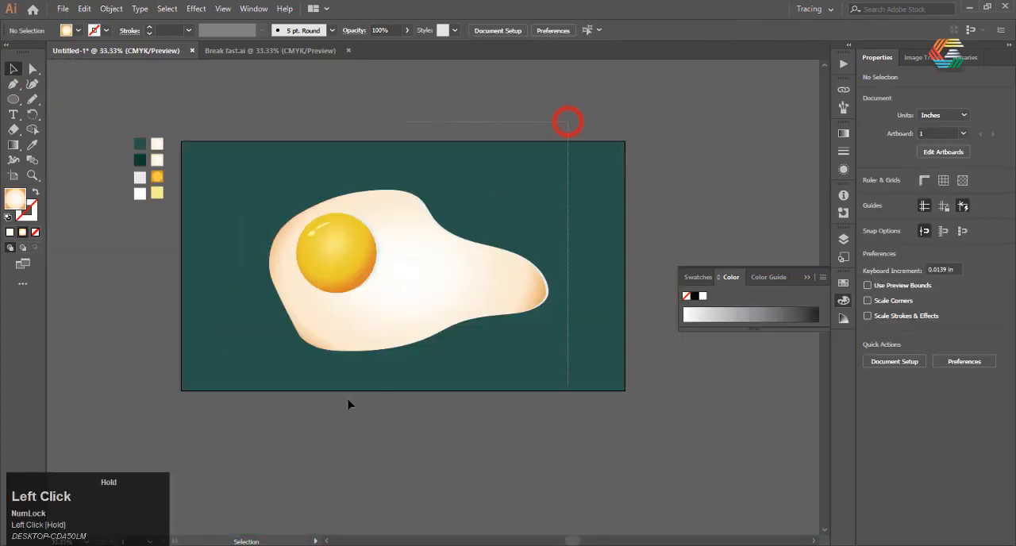
{"action": "left_click_drag", "start_coordinate": [234, 429], "coordinate": [235, 429]}
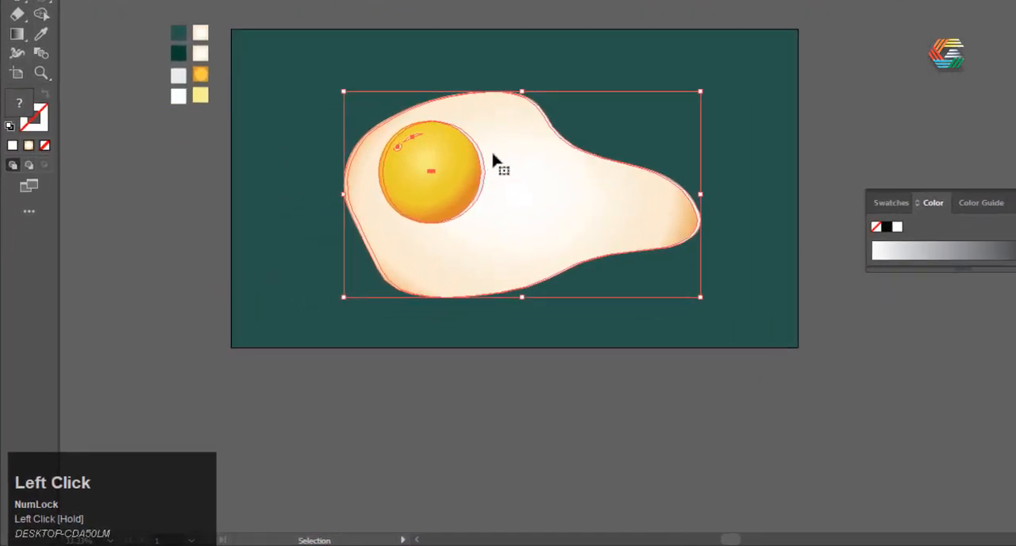
{"action": "right_click", "coordinate": [386, 238]}
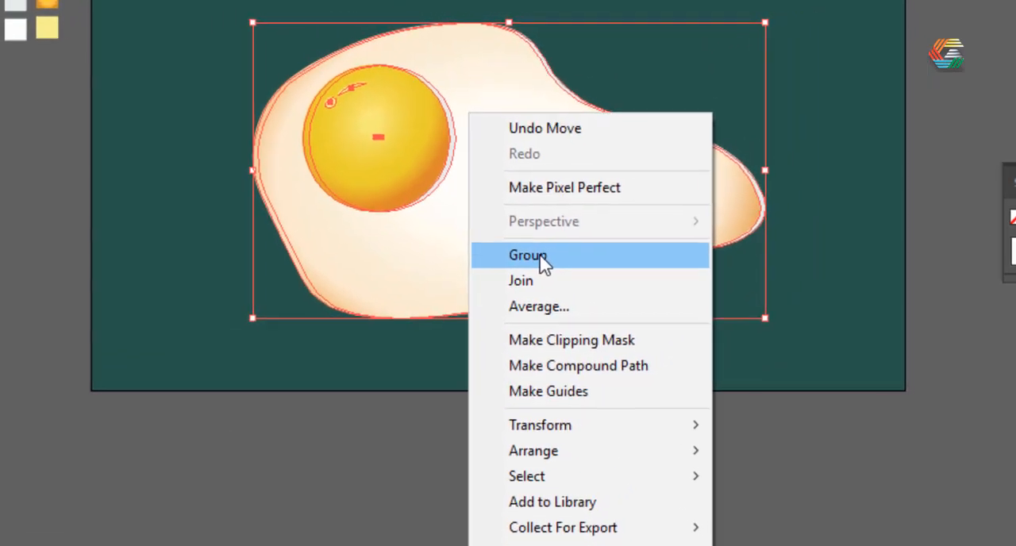
{"action": "left_click", "coordinate": [546, 262]}
{"action": "left_click", "coordinate": [394, 477]}
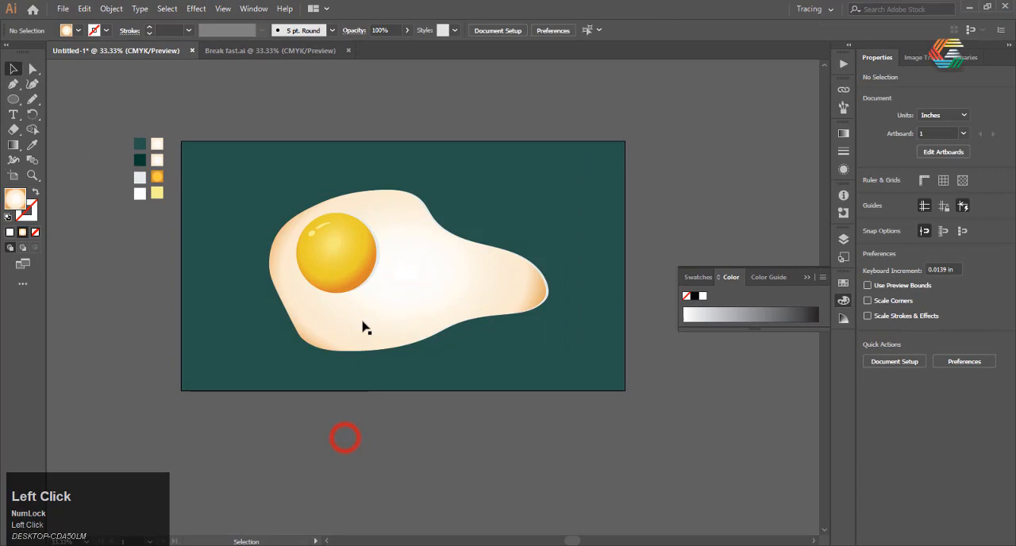
Scale the egg group down proportionally on the artboard and deselect it.
{"action": "left_click", "coordinate": [373, 282]}
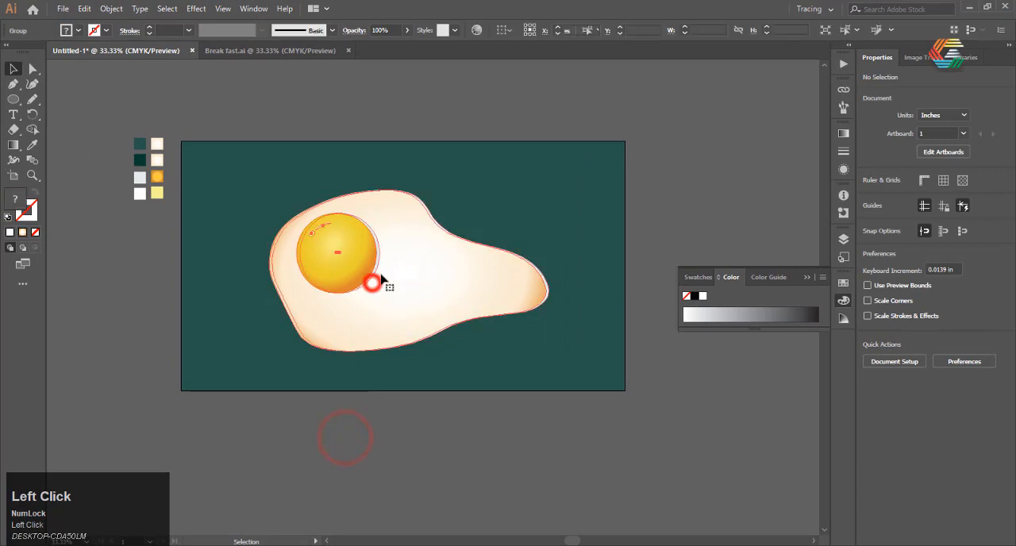
{"action": "left_click_drag", "start_coordinate": [270, 190], "coordinate": [355, 273]}
{"action": "left_click", "coordinate": [420, 431]}
Draw a white circle about 7.25 in across over the egg and move it near the artboard's centre.
{"action": "scroll", "coordinate": [421, 431], "scroll_direction": "up", "scroll_amount": 1}
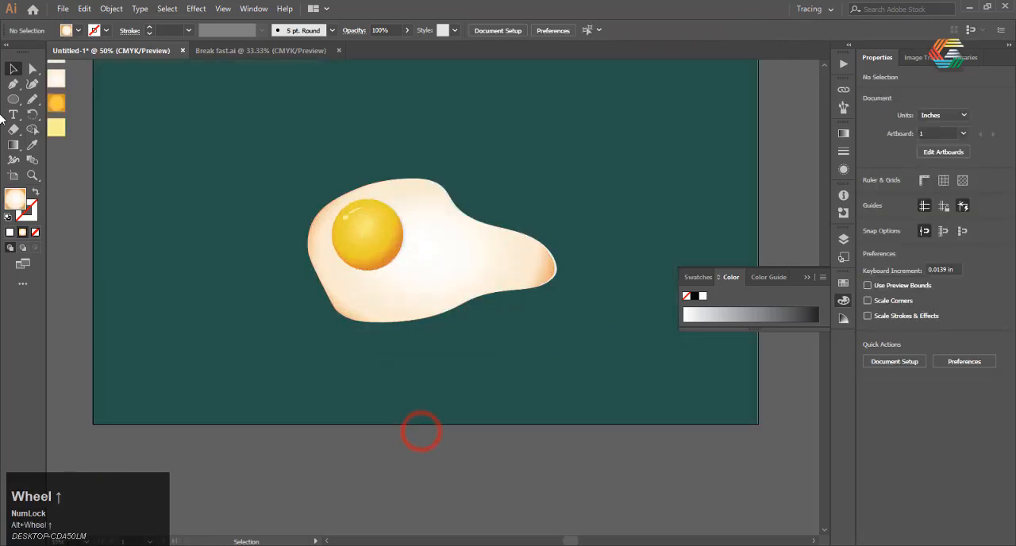
{"action": "left_click", "coordinate": [13, 100]}
{"action": "scroll", "coordinate": [327, 202], "scroll_direction": "down", "scroll_amount": 1}
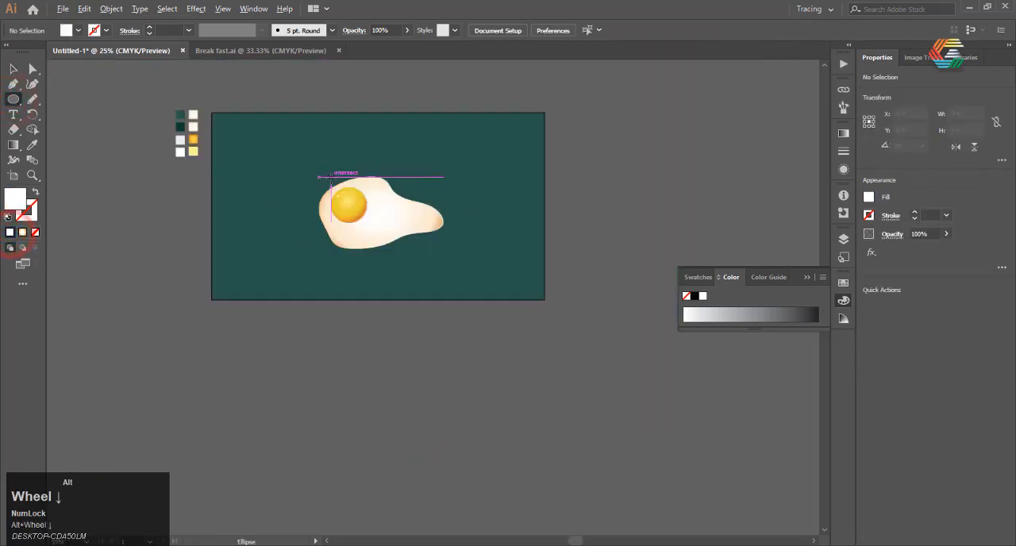
{"action": "scroll", "coordinate": [304, 181], "scroll_direction": "up", "scroll_amount": 1}
{"action": "left_click_drag", "start_coordinate": [406, 195], "coordinate": [556, 327]}
{"action": "scroll", "coordinate": [429, 310], "scroll_direction": "up", "scroll_amount": 1}
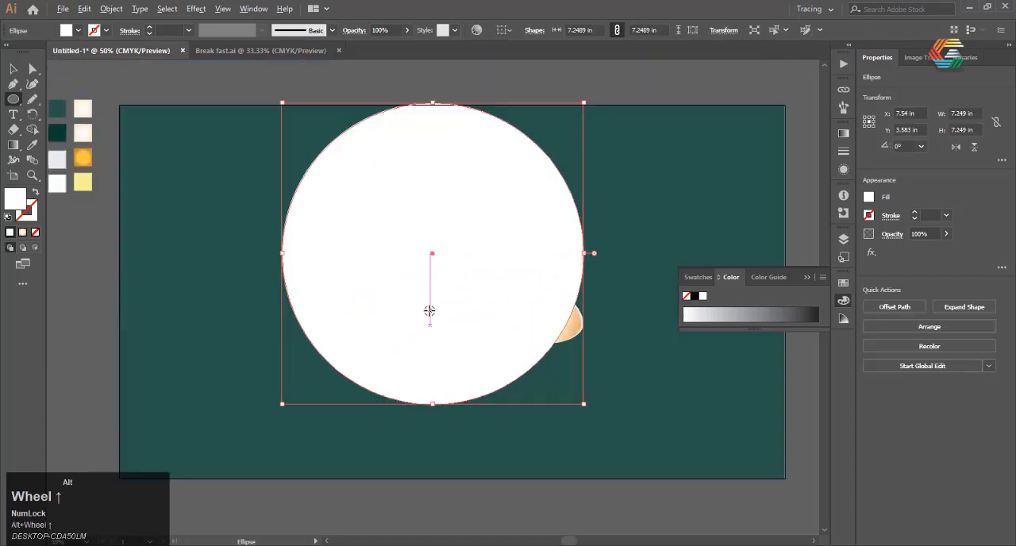
{"action": "left_click_drag", "start_coordinate": [434, 256], "coordinate": [447, 285]}
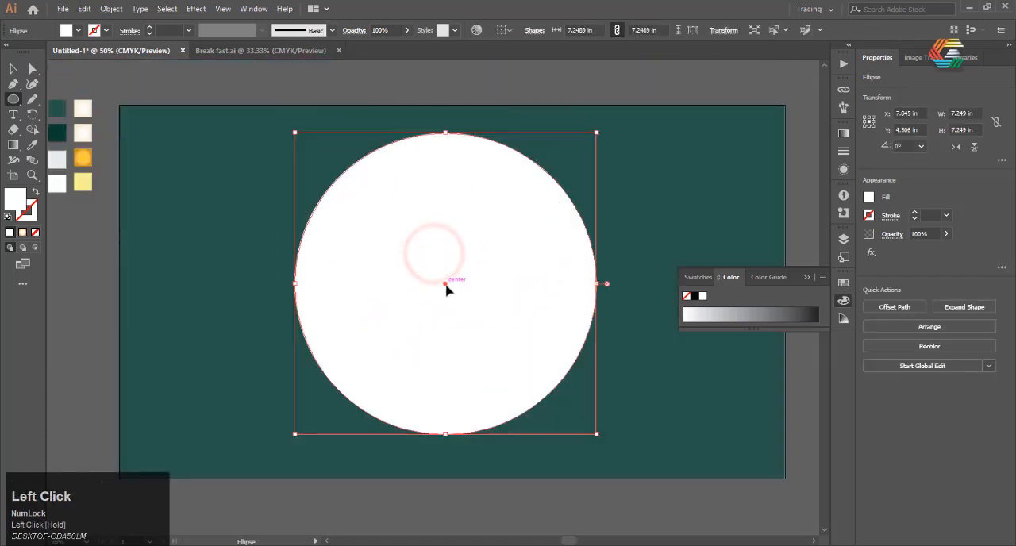
Send the white circle one level backward so it sits behind the egg.
{"action": "right_click", "coordinate": [446, 284]}
{"action": "mouse_move", "coordinate": [567, 222]}
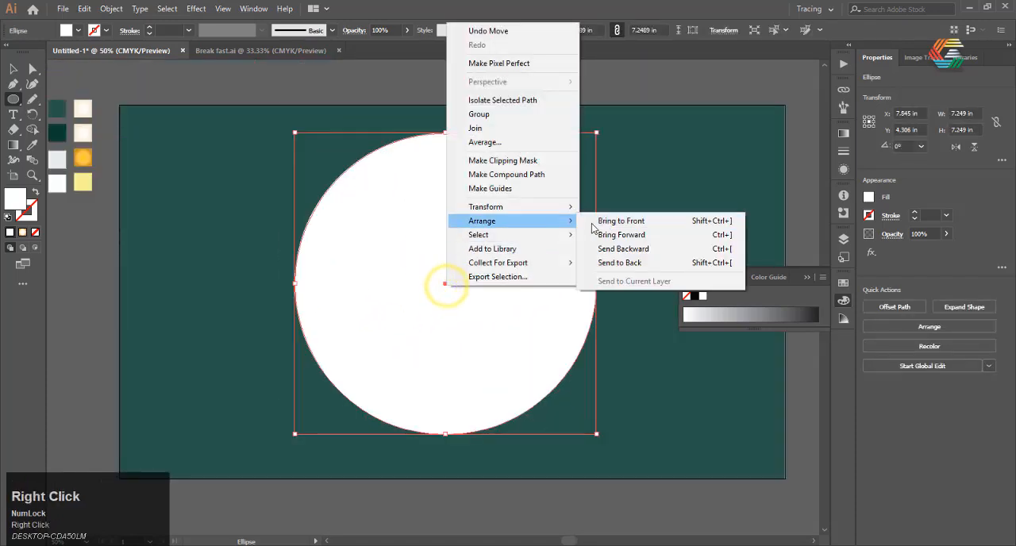
{"action": "left_click", "coordinate": [624, 249]}
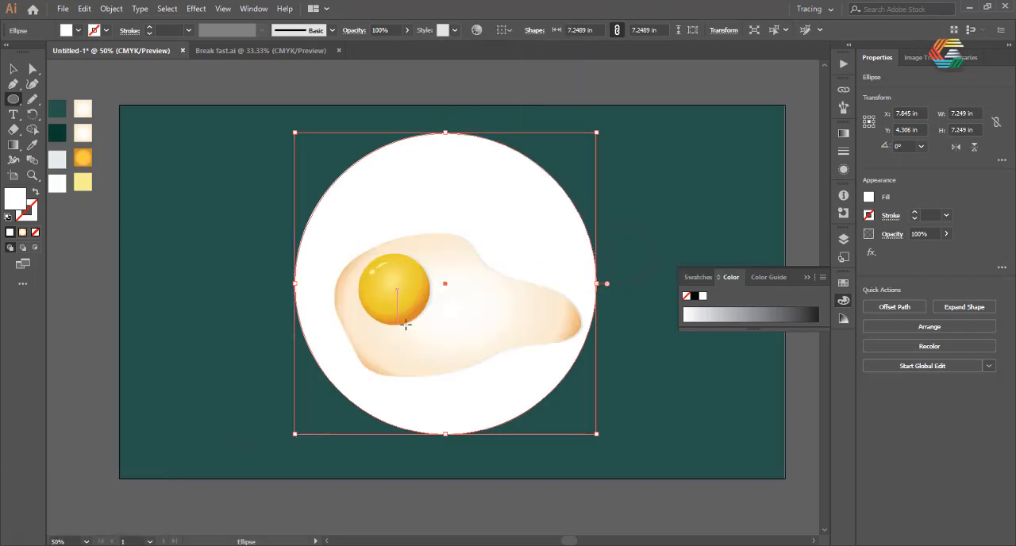
Scale the white circle down to about 6.28 in across and shift it up and to the right.
{"action": "left_click", "coordinate": [14, 69]}
{"action": "left_click_drag", "start_coordinate": [292, 433], "coordinate": [335, 394]}
{"action": "left_click_drag", "start_coordinate": [447, 293], "coordinate": [477, 253]}
Scale the egg group down further, place it inside the white circle and deselect it.
{"action": "left_click_drag", "start_coordinate": [361, 191], "coordinate": [428, 230]}
{"action": "left_click_drag", "start_coordinate": [503, 283], "coordinate": [455, 272]}
{"action": "left_click", "coordinate": [304, 352]}
{"action": "scroll", "coordinate": [304, 352], "scroll_direction": "down", "scroll_amount": 2}
{"action": "scroll", "coordinate": [291, 368], "scroll_direction": "up", "scroll_amount": 2}
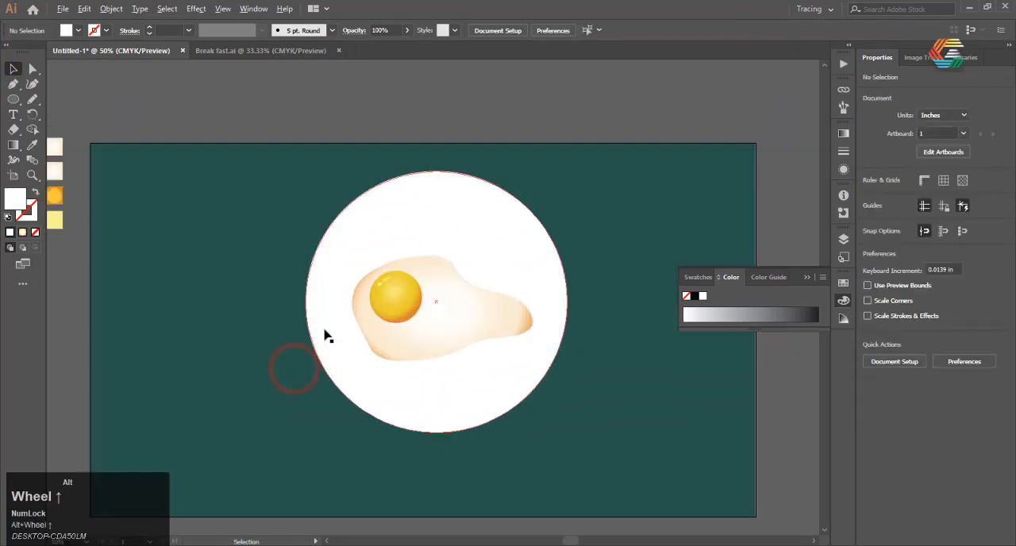
Move the white circle down and slightly left to about X 8.03 in, Y 4.33 in.
{"action": "left_click_drag", "start_coordinate": [417, 219], "coordinate": [406, 242]}
{"action": "scroll", "coordinate": [517, 299], "scroll_direction": "down", "scroll_amount": 1}
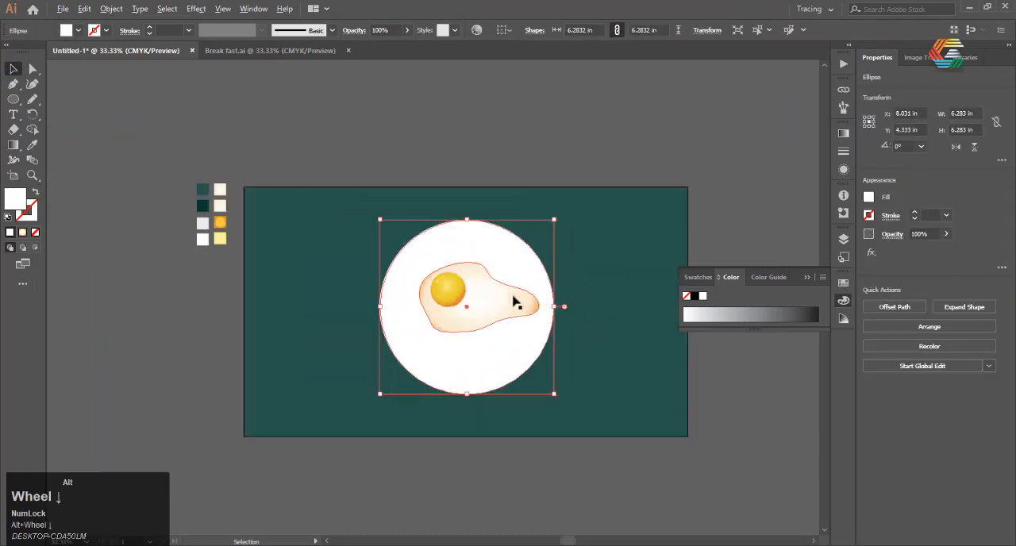
{"action": "scroll", "coordinate": [363, 293], "scroll_direction": "up", "scroll_amount": 1}
Copy the white circle, paste it in place and enlarge the copy about its centre to about 7.22 in across.
{"action": "right_click", "coordinate": [464, 216]}
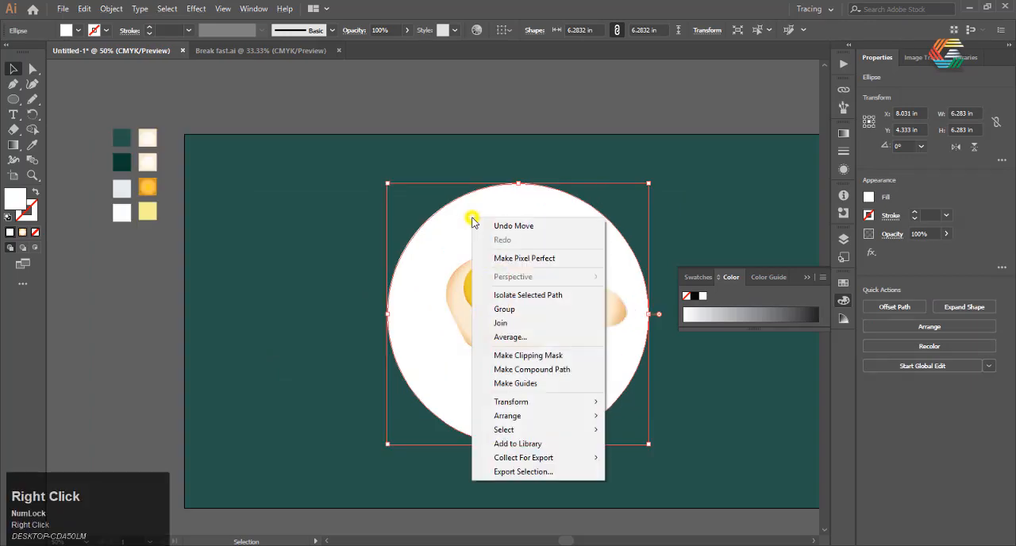
{"action": "left_click", "coordinate": [442, 220]}
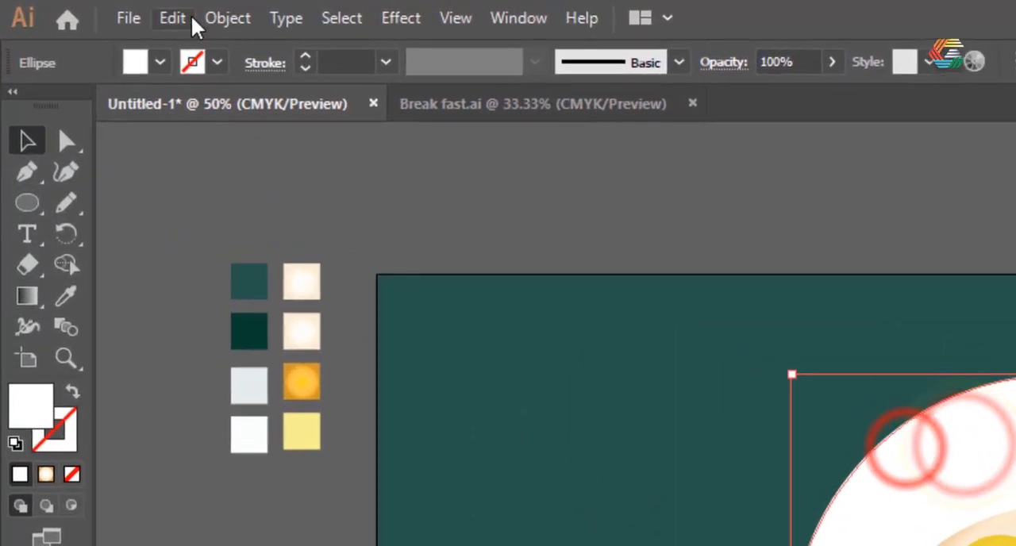
{"action": "left_click", "coordinate": [185, 19]}
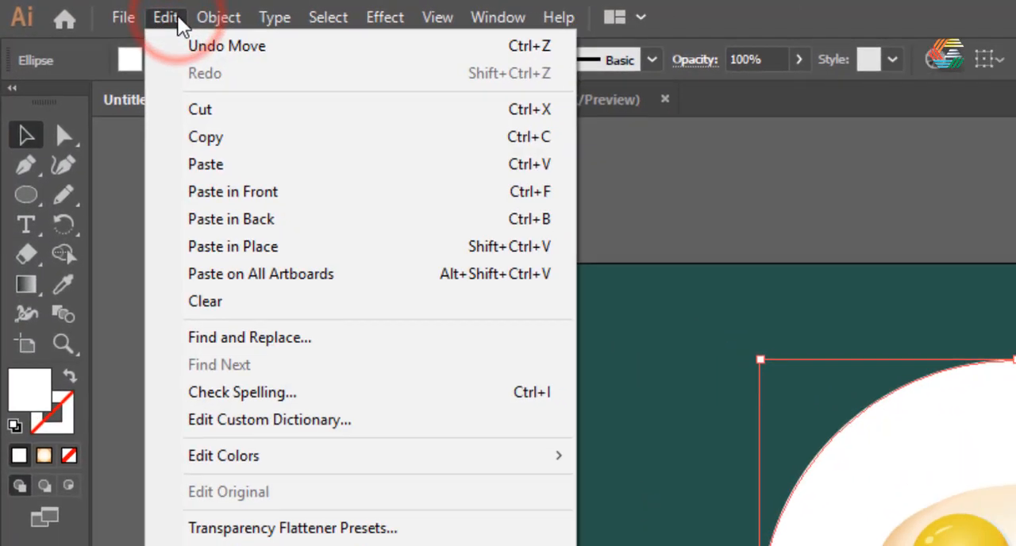
{"action": "left_click", "coordinate": [207, 143]}
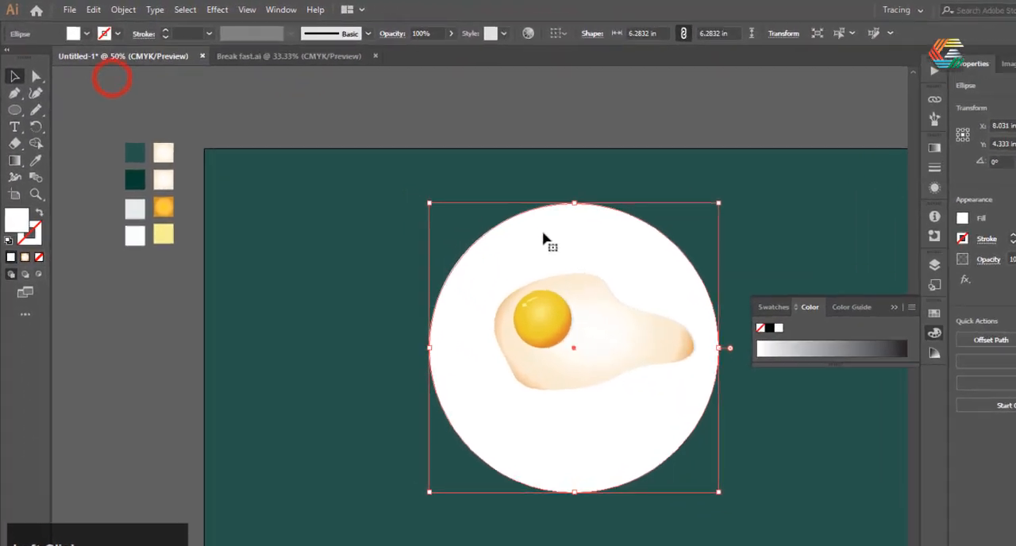
{"action": "left_click", "coordinate": [93, 9]}
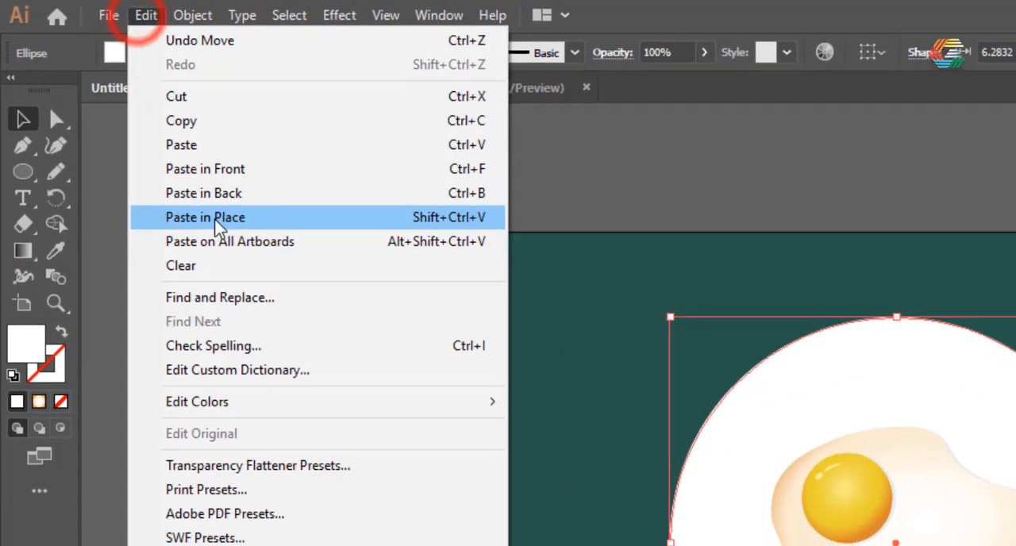
{"action": "left_click", "coordinate": [143, 141]}
{"action": "left_click_drag", "start_coordinate": [648, 183], "coordinate": [669, 154]}
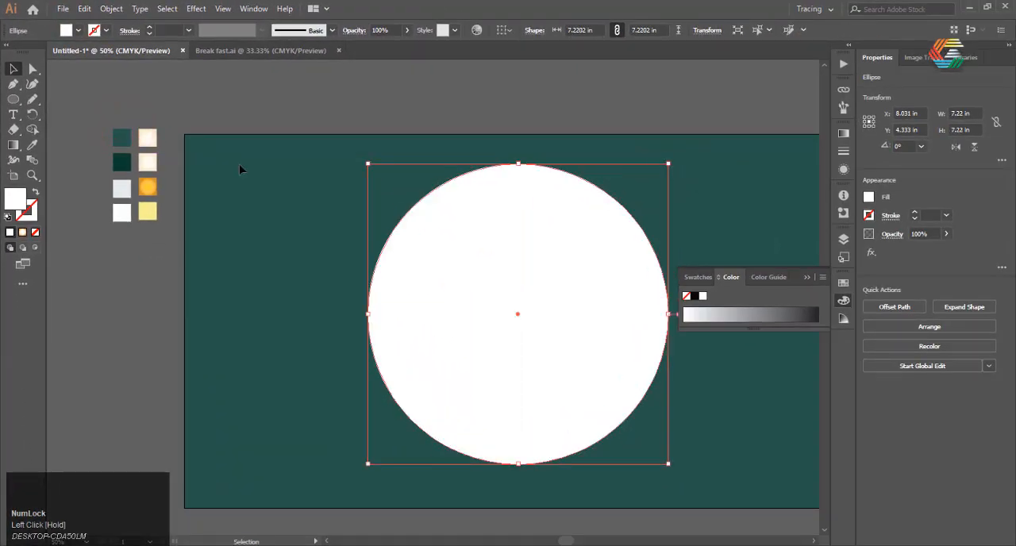
Send the larger circle two levels backward, behind the egg and the smaller circle, and select the smaller circle.
{"action": "right_click", "coordinate": [461, 253]}
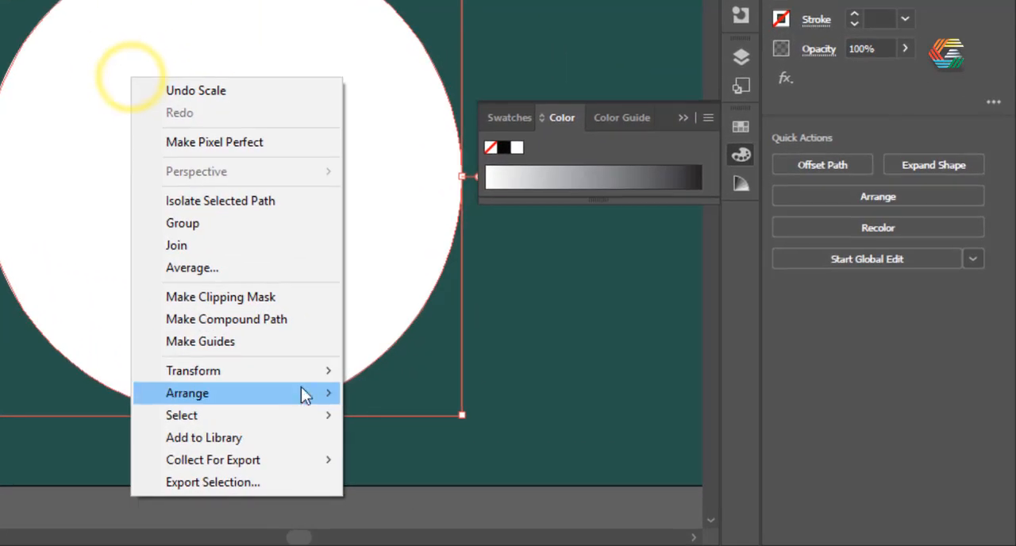
{"action": "mouse_move", "coordinate": [305, 394]}
{"action": "left_click", "coordinate": [413, 437]}
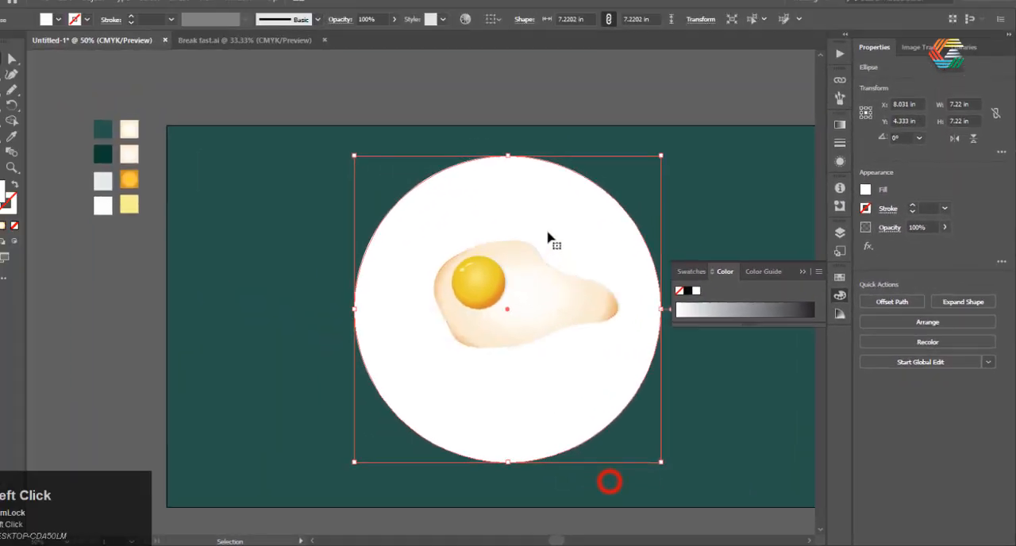
{"action": "right_click", "coordinate": [286, 57]}
{"action": "mouse_move", "coordinate": [626, 423]}
{"action": "left_click", "coordinate": [687, 459]}
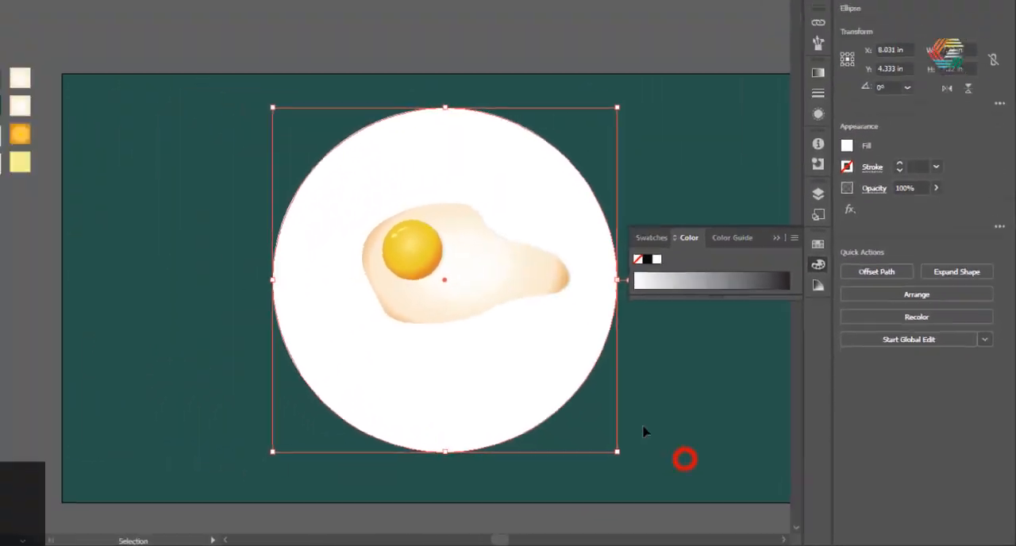
{"action": "left_click", "coordinate": [469, 236]}
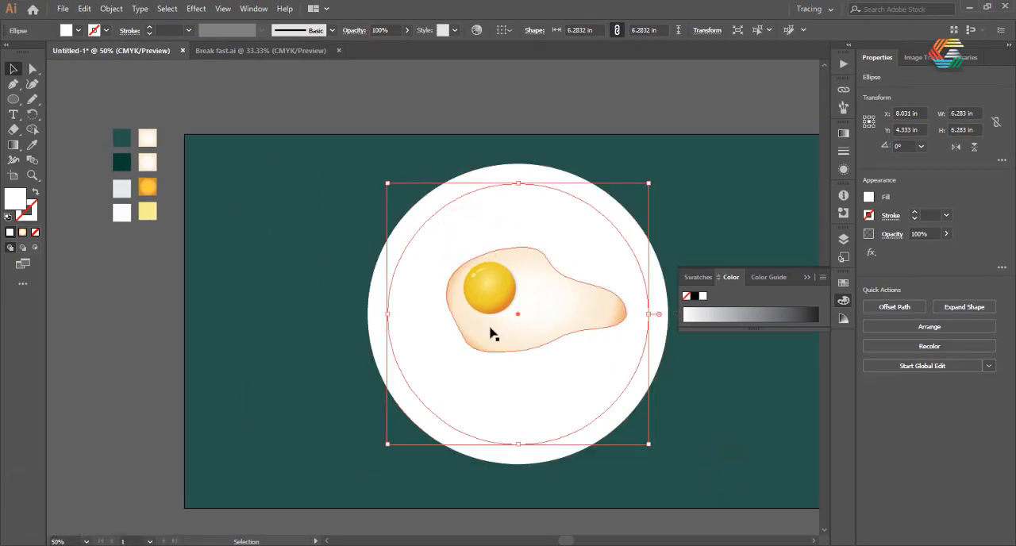
Recolour the smaller plate circle to the pale blue-grey #E6EDEF and deselect it.
{"action": "key", "text": "i"}
{"action": "left_click", "coordinate": [119, 210]}
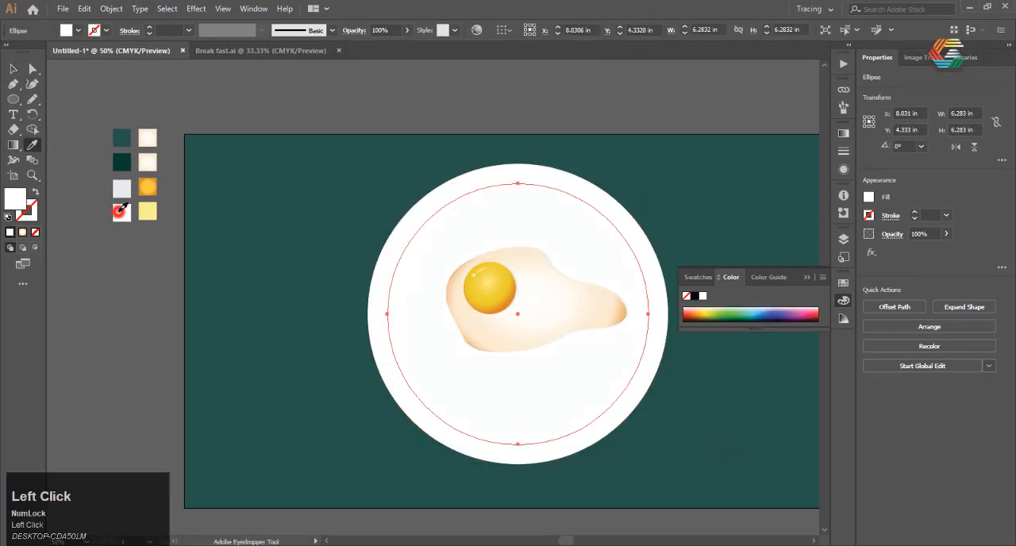
{"action": "double_click", "coordinate": [12, 197]}
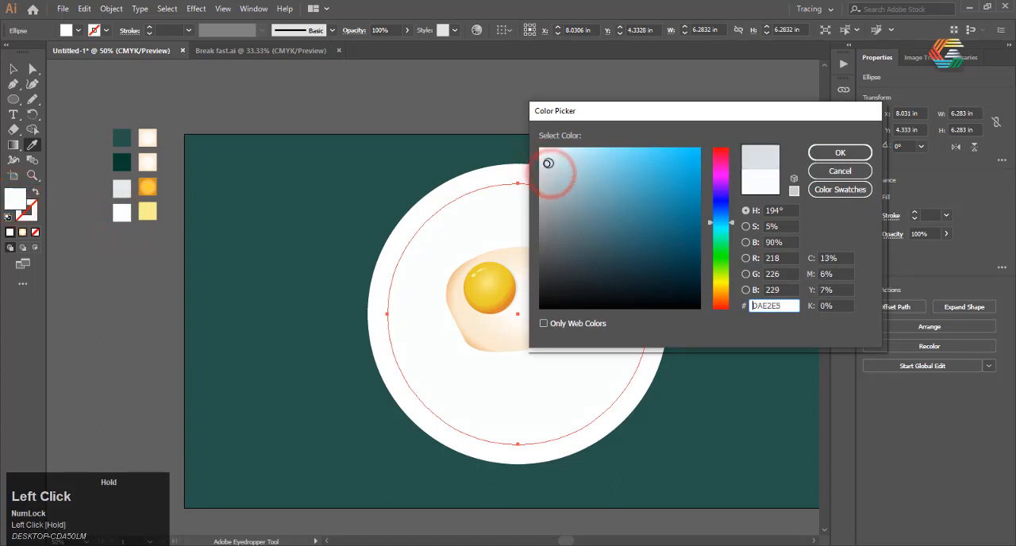
{"action": "left_click", "coordinate": [852, 155]}
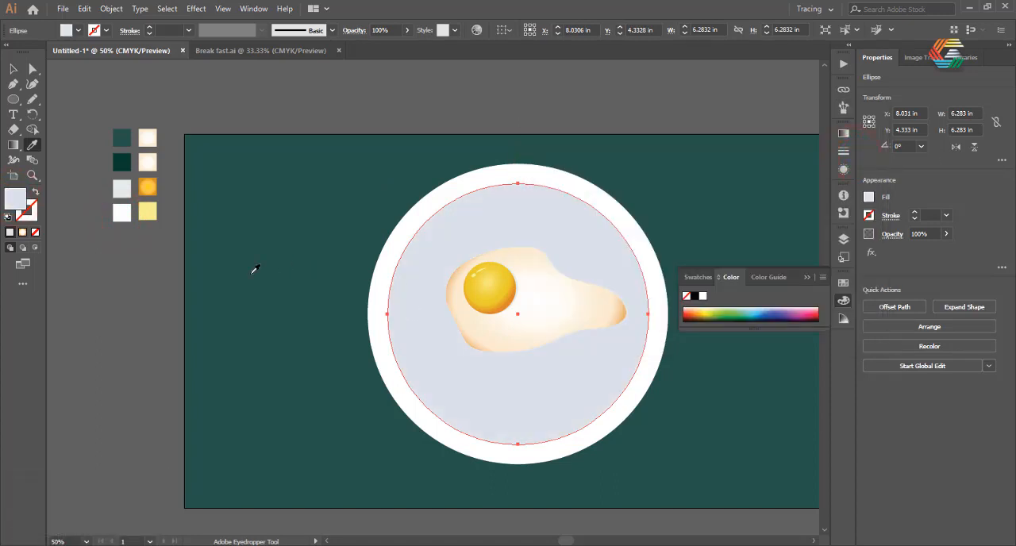
{"action": "scroll", "coordinate": [187, 266], "scroll_direction": "up", "scroll_amount": 1}
{"action": "double_click", "coordinate": [19, 204]}
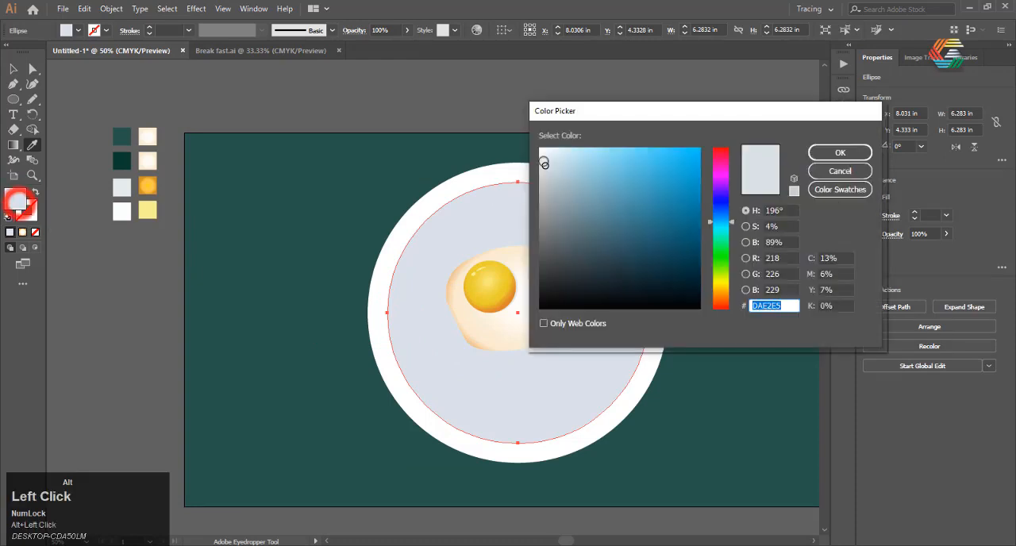
{"action": "left_click", "coordinate": [828, 151]}
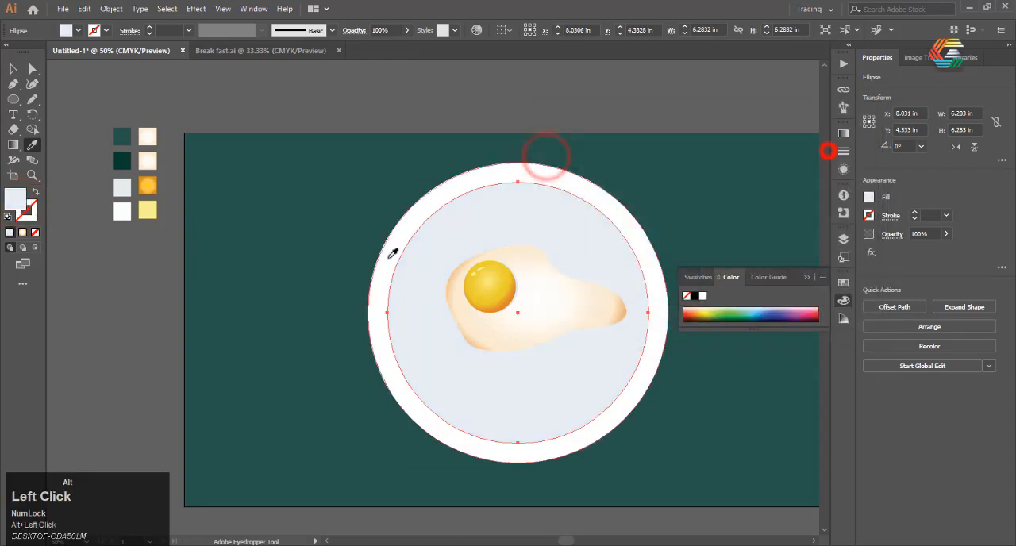
{"action": "left_click", "coordinate": [13, 69]}
{"action": "left_click", "coordinate": [190, 79]}
{"action": "scroll", "coordinate": [100, 243], "scroll_direction": "down", "scroll_amount": 2}
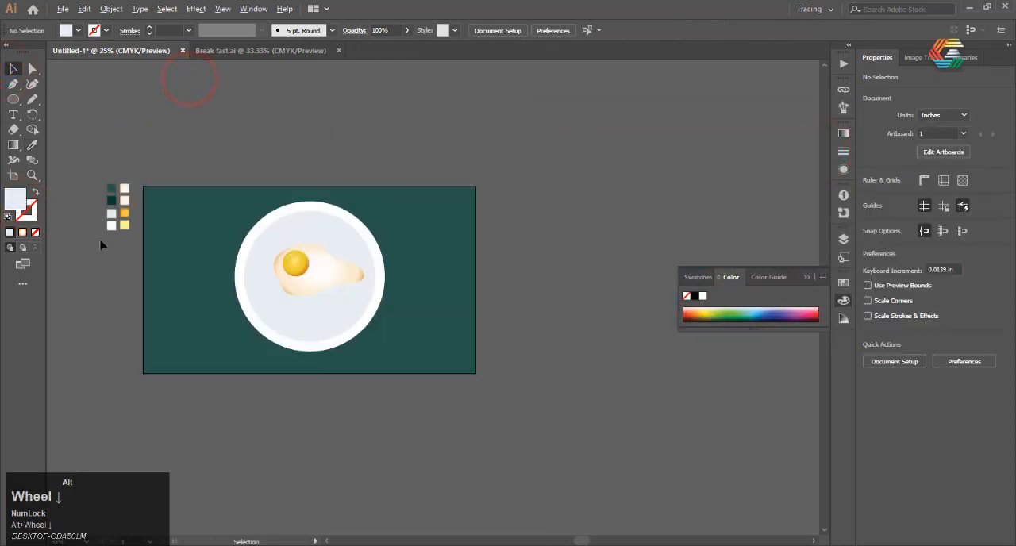
{"action": "scroll", "coordinate": [317, 270], "scroll_direction": "up", "scroll_amount": 2}
{"action": "scroll", "coordinate": [317, 270], "scroll_direction": "up", "scroll_amount": 1}
Copy the pale inner circle, paste it in place and shift the copy slightly right and down to about X 8.168 in, Y 4.413 in.
{"action": "left_click", "coordinate": [287, 228]}
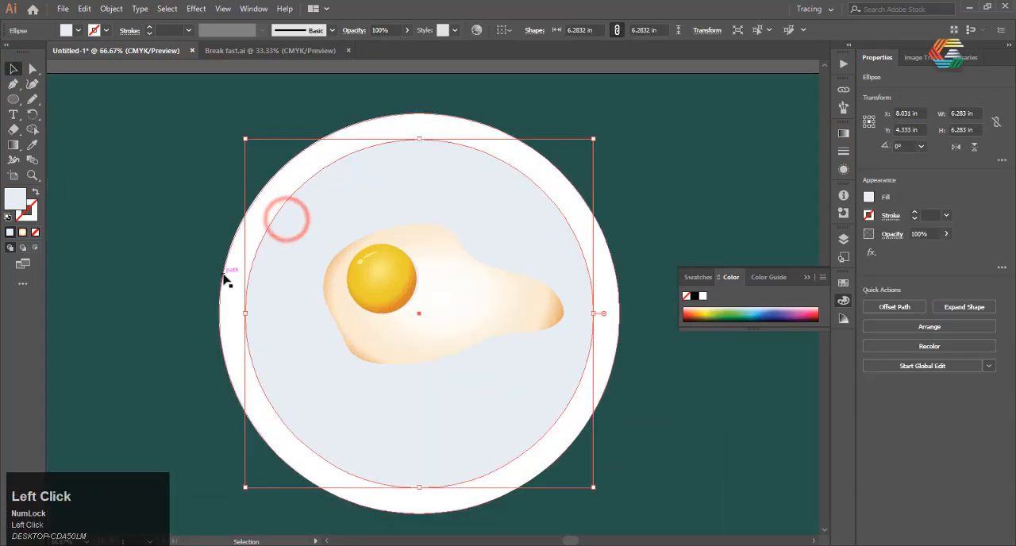
{"action": "right_click", "coordinate": [318, 228]}
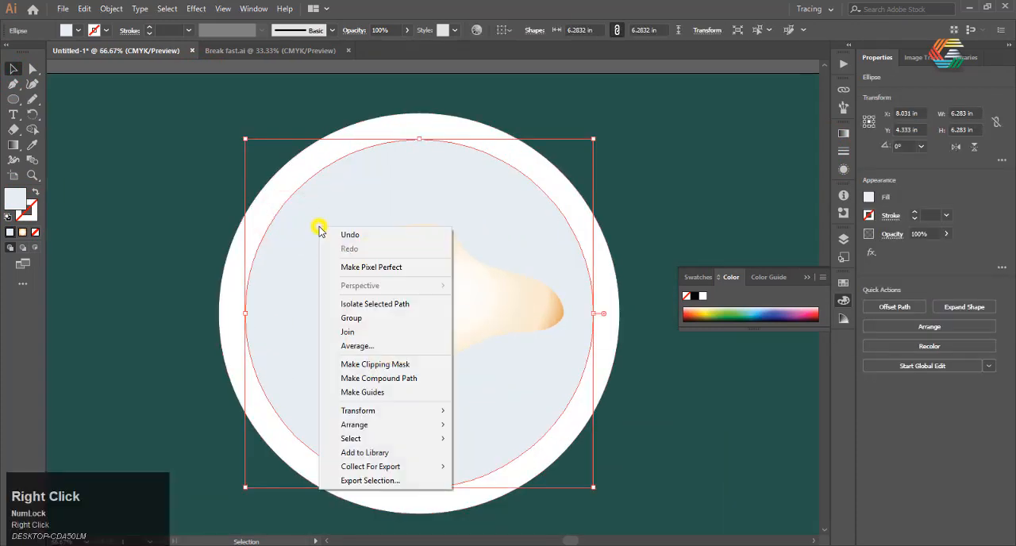
{"action": "left_click", "coordinate": [80, 8]}
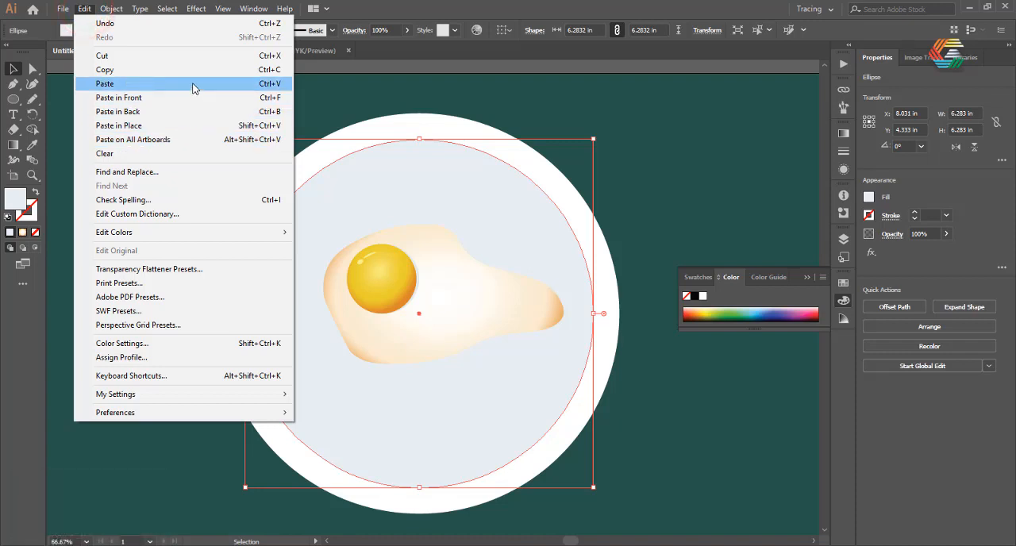
{"action": "left_click", "coordinate": [200, 73]}
{"action": "left_click", "coordinate": [84, 8]}
{"action": "left_click", "coordinate": [150, 125]}
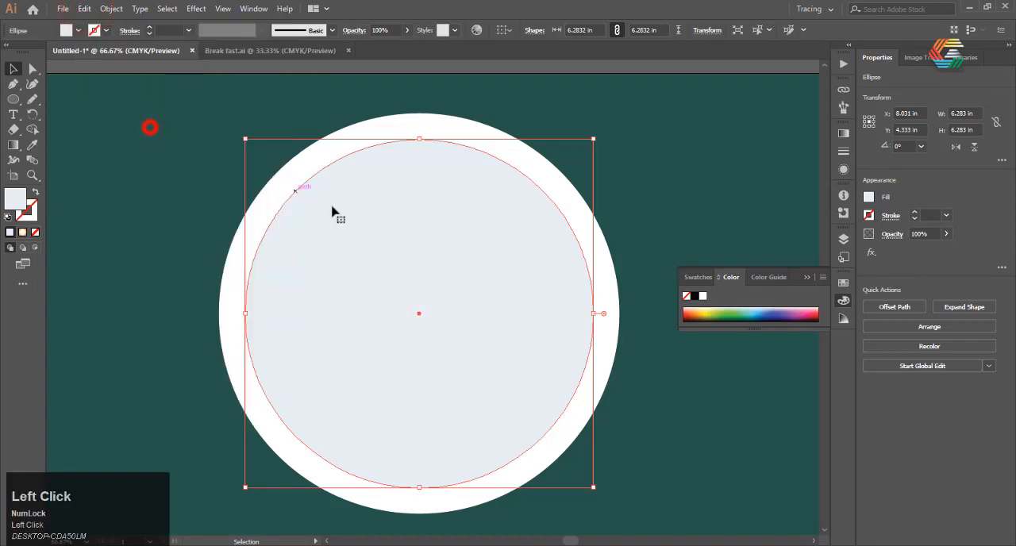
{"action": "left_click_drag", "start_coordinate": [332, 227], "coordinate": [335, 228]}
Send the offset circle copy three levels backward, behind the egg and the original inner circle.
{"action": "right_click", "coordinate": [335, 228]}
{"action": "mouse_move", "coordinate": [412, 423]}
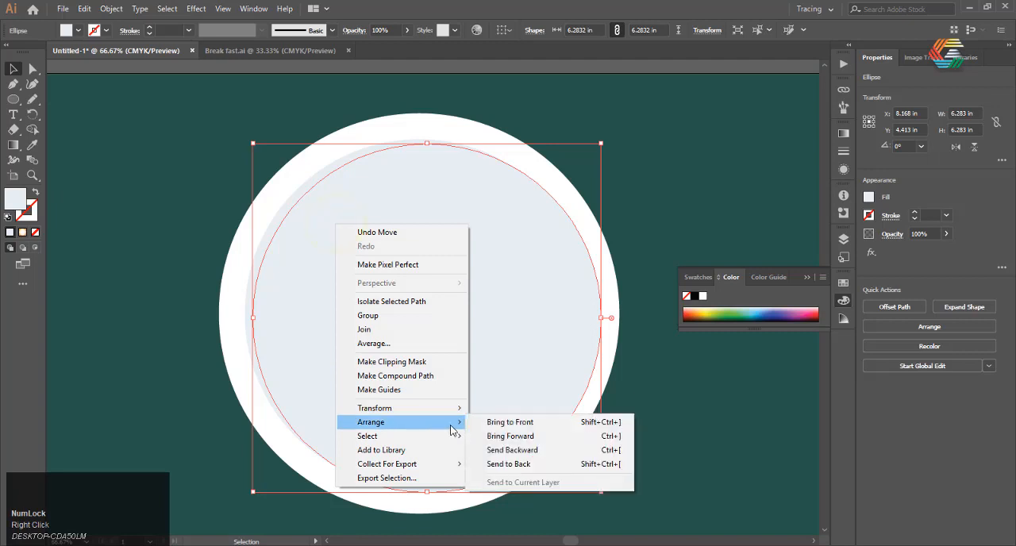
{"action": "left_click", "coordinate": [530, 447]}
{"action": "right_click", "coordinate": [346, 220]}
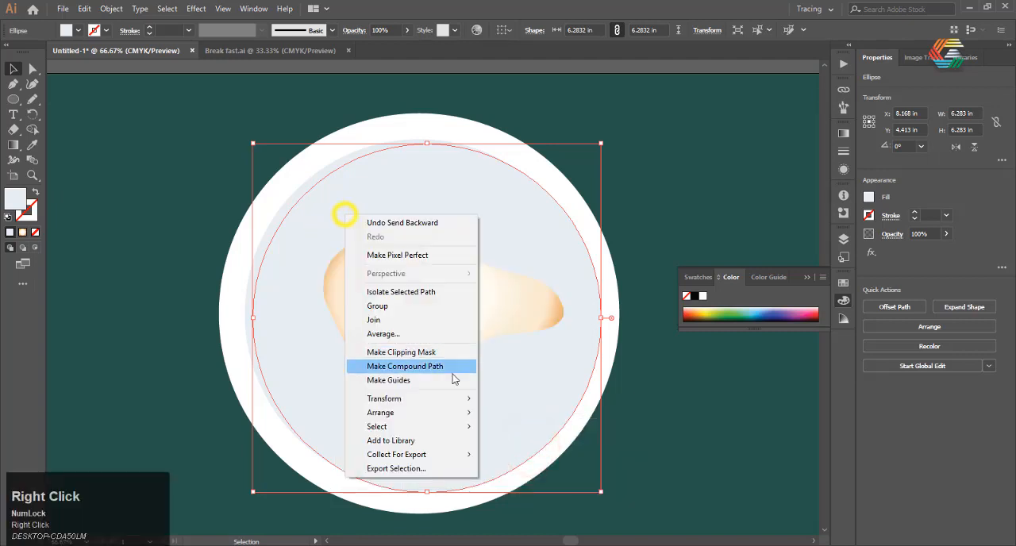
{"action": "mouse_move", "coordinate": [456, 413]}
{"action": "left_click", "coordinate": [517, 450]}
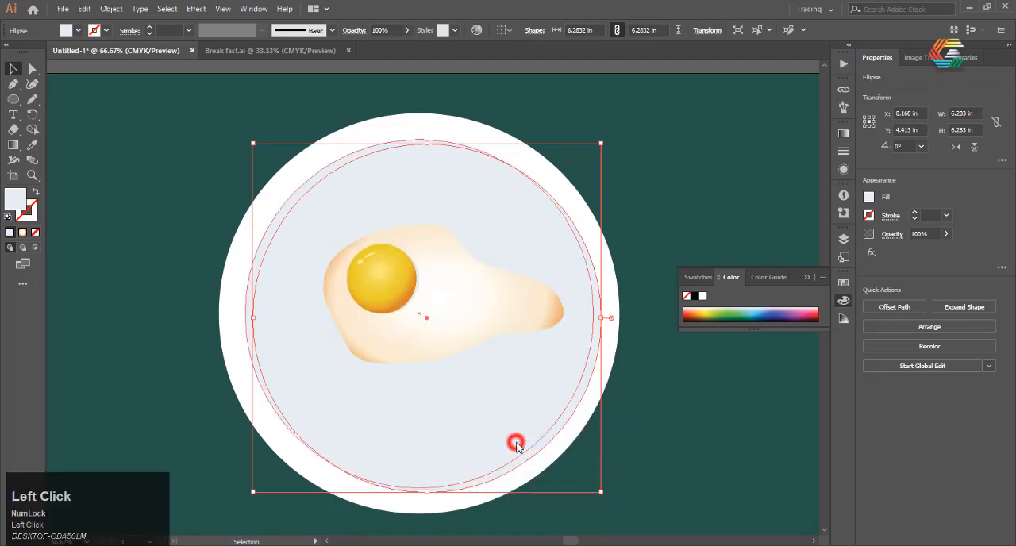
{"action": "right_click", "coordinate": [310, 259]}
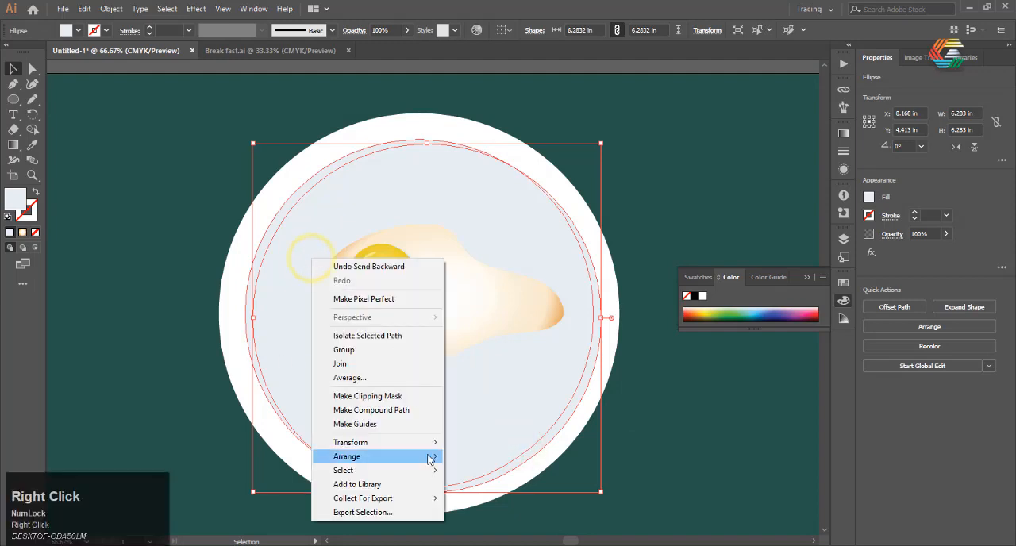
{"action": "mouse_move", "coordinate": [428, 458]}
{"action": "left_click", "coordinate": [491, 484]}
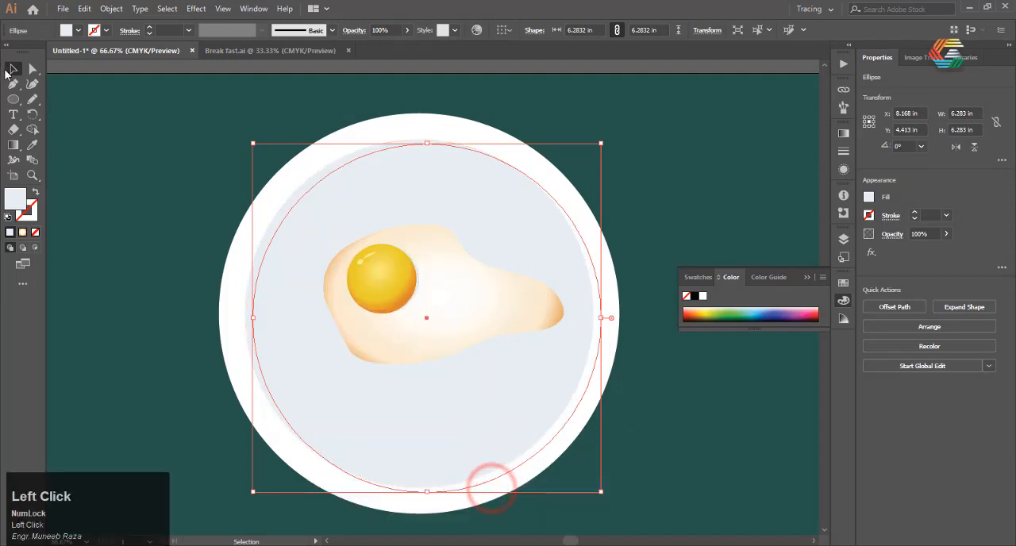
Move the egg group off the plate to the empty area right of the artboard and deselect it.
{"action": "left_click_drag", "start_coordinate": [282, 221], "coordinate": [283, 214]}
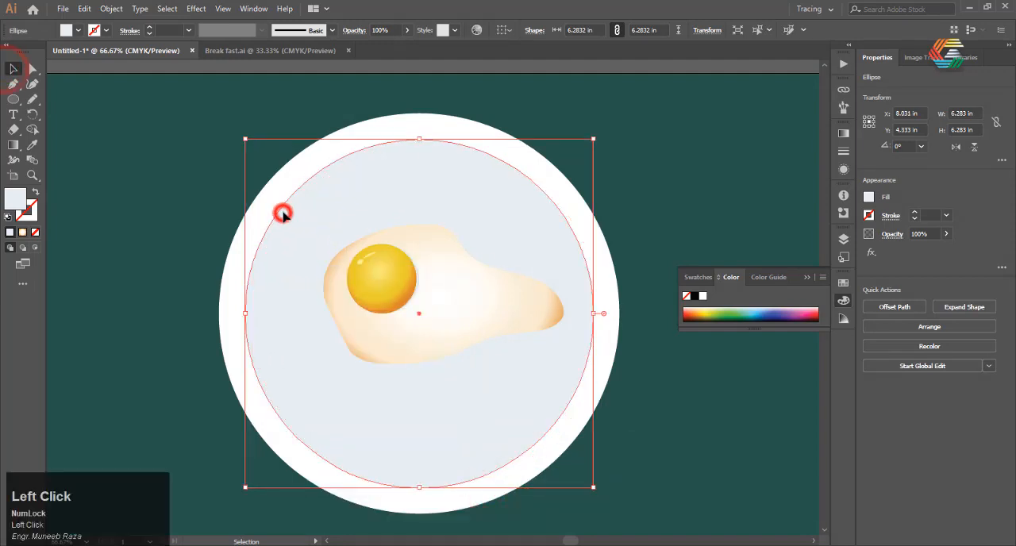
{"action": "left_click", "coordinate": [157, 215]}
{"action": "left_click", "coordinate": [333, 238]}
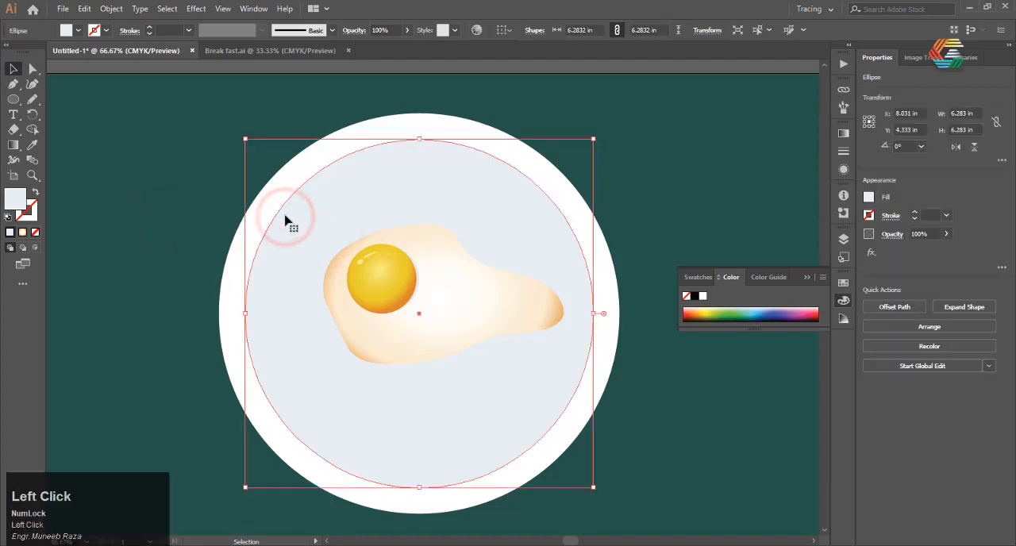
{"action": "scroll", "coordinate": [363, 257], "scroll_direction": "down", "scroll_amount": 2}
{"action": "left_click_drag", "start_coordinate": [358, 252], "coordinate": [641, 235]}
{"action": "left_click", "coordinate": [468, 428]}
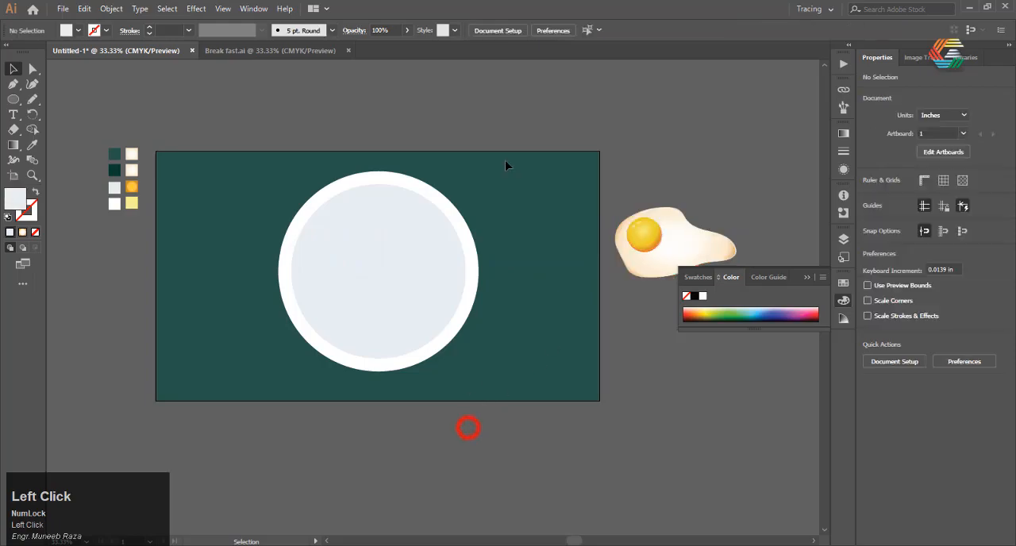
Select all three plate circles and separate the upper-left crescent between the two inner circles with the Shape Builder tool.
{"action": "left_click_drag", "start_coordinate": [357, 273], "coordinate": [196, 407]}
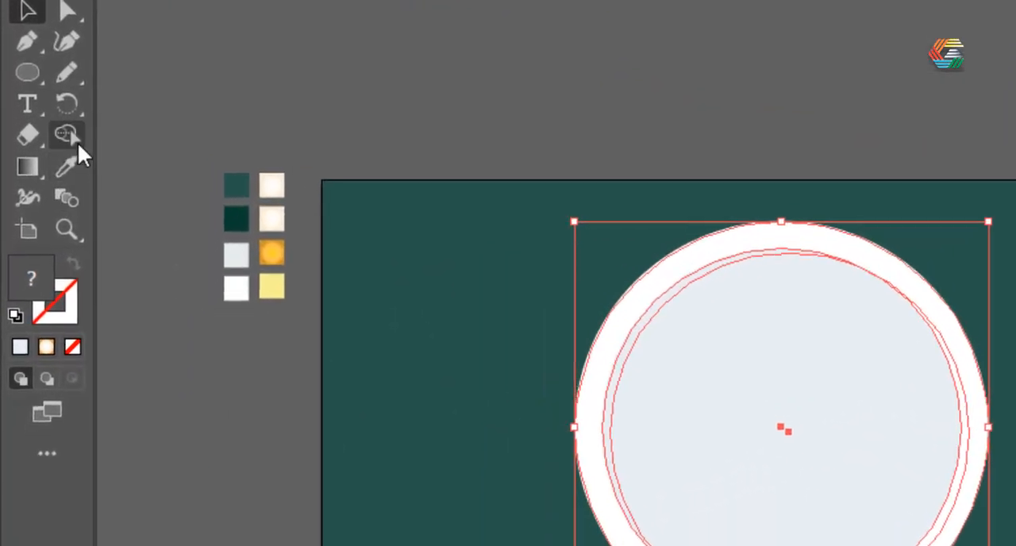
{"action": "left_click", "coordinate": [78, 142]}
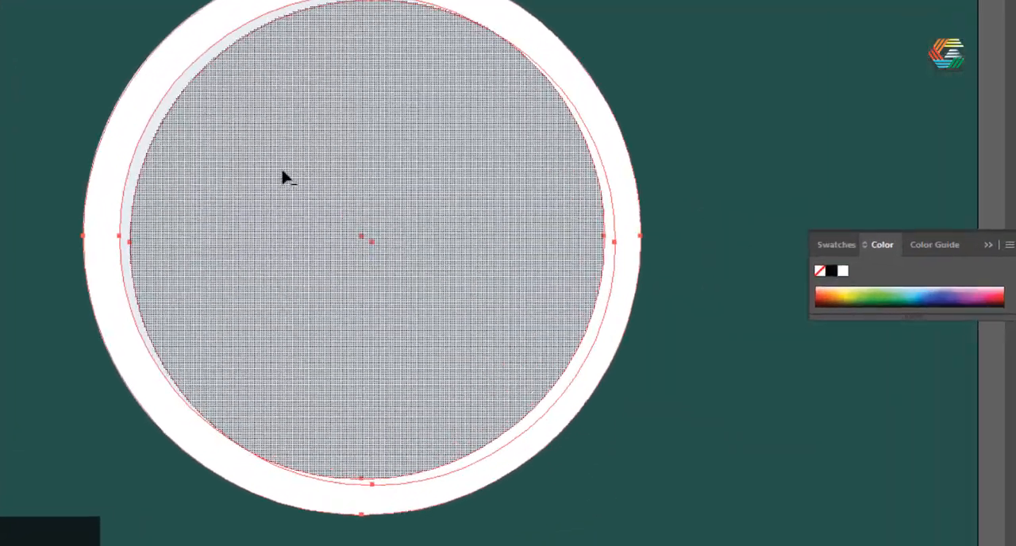
{"action": "scroll", "coordinate": [111, 103], "scroll_direction": "up", "scroll_amount": 1}
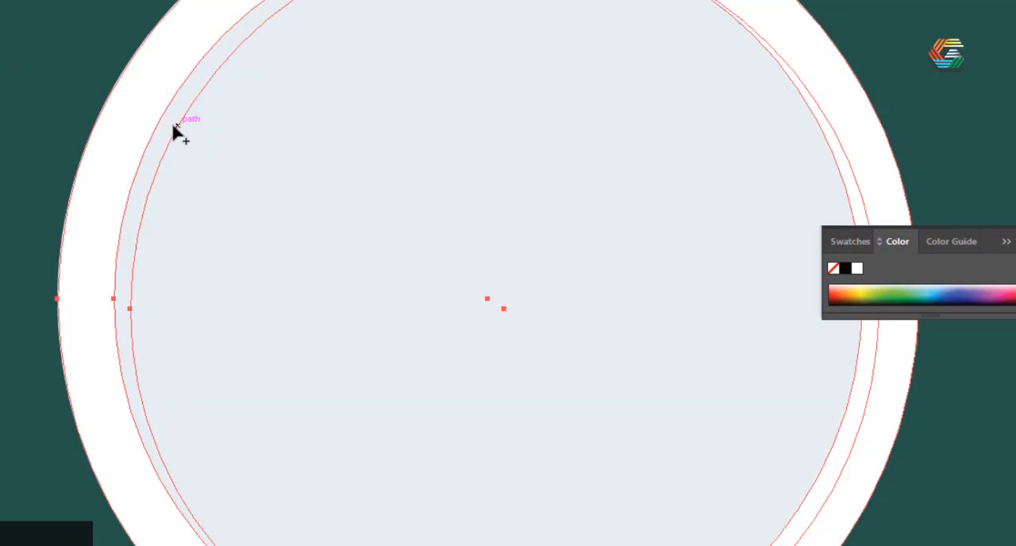
{"action": "scroll", "coordinate": [233, 179], "scroll_direction": "down", "scroll_amount": 2}
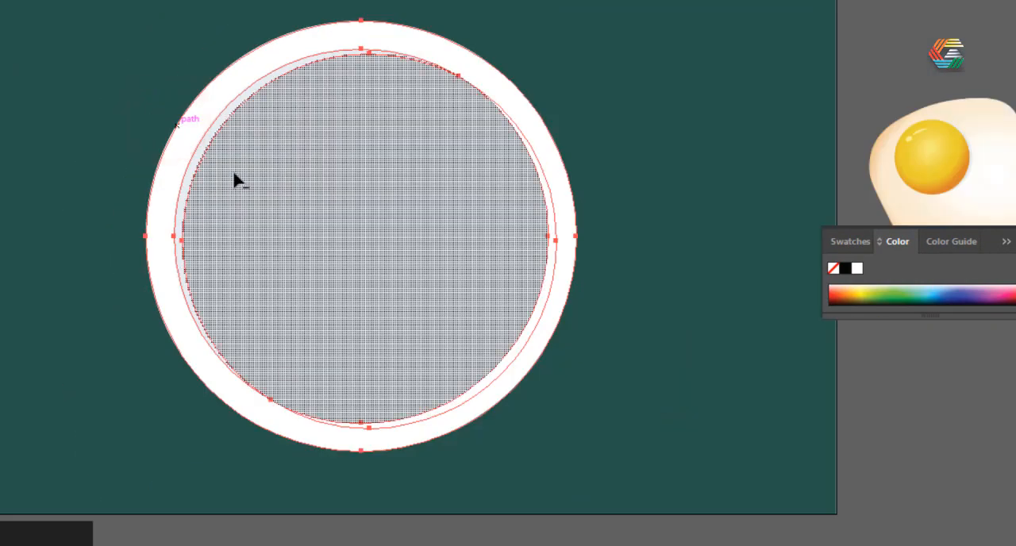
Merge the sliver at the inner circle's lower-right edge with the plate's outer rim using Shape Builder, and deselect everything.
{"action": "scroll", "coordinate": [238, 180], "scroll_direction": "up", "scroll_amount": 1}
{"action": "scroll", "coordinate": [671, 291], "scroll_direction": "up", "scroll_amount": 2}
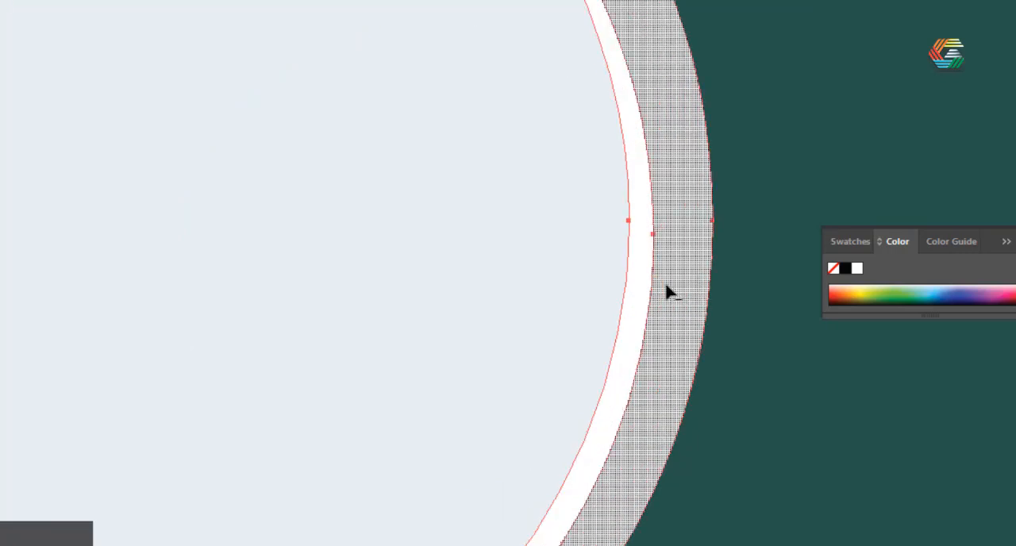
{"action": "mouse_move", "coordinate": [643, 286]}
{"action": "left_mouse_down"}
{"action": "mouse_move", "coordinate": [698, 294]}
{"action": "mouse_move", "coordinate": [641, 302]}
{"action": "left_mouse_up"}
{"action": "scroll", "coordinate": [642, 302], "scroll_direction": "down", "scroll_amount": 5}
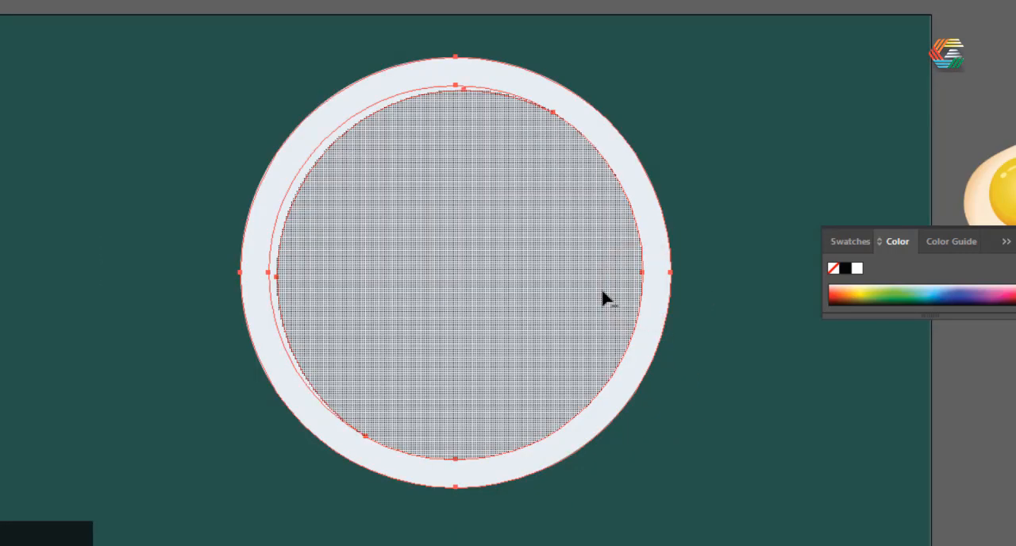
{"action": "scroll", "coordinate": [606, 297], "scroll_direction": "up", "scroll_amount": 1}
{"action": "scroll", "coordinate": [521, 270], "scroll_direction": "down", "scroll_amount": 2}
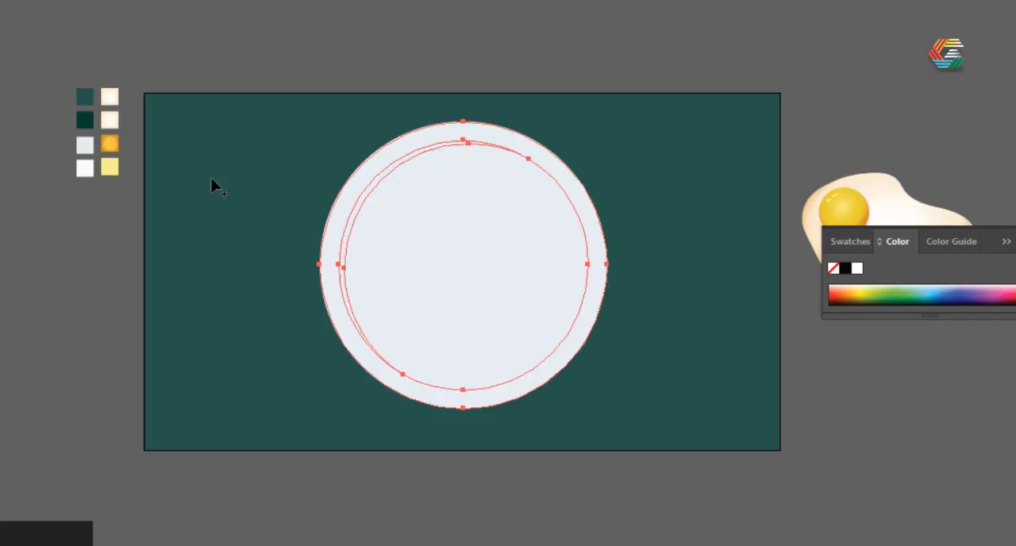
{"action": "scroll", "coordinate": [320, 184], "scroll_direction": "up", "scroll_amount": 2}
{"action": "scroll", "coordinate": [294, 181], "scroll_direction": "down", "scroll_amount": 2}
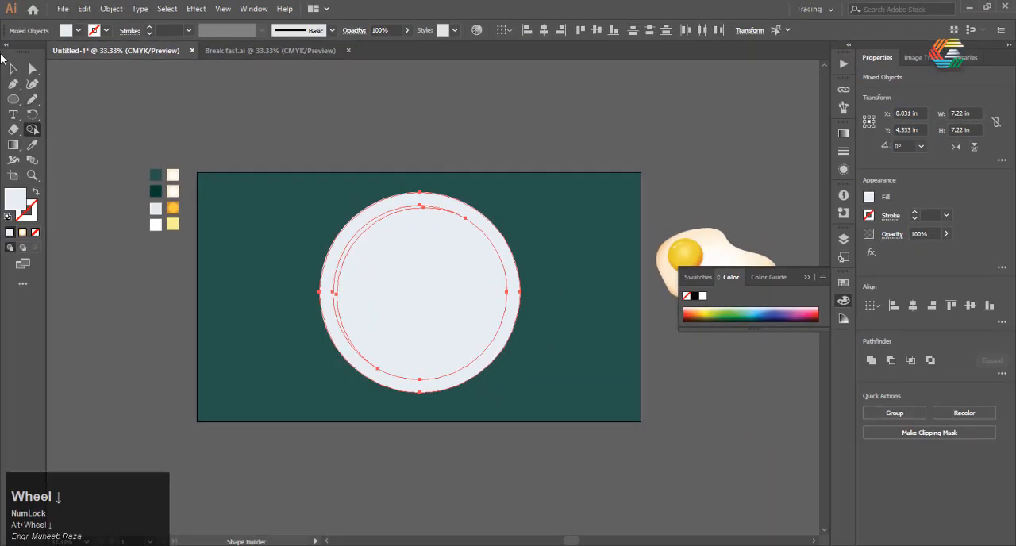
{"action": "left_click", "coordinate": [441, 444]}
Fill the crescent along the plate's upper-left inner edge with a darker grey as a shadow and deselect it.
{"action": "scroll", "coordinate": [347, 256], "scroll_direction": "up", "scroll_amount": 1}
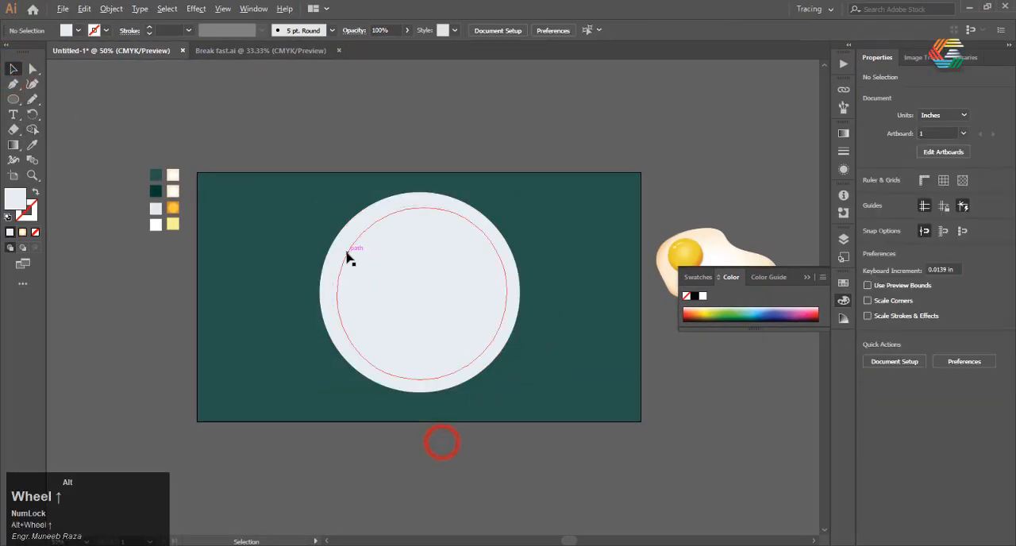
{"action": "left_click", "coordinate": [340, 252]}
{"action": "scroll", "coordinate": [340, 252], "scroll_direction": "down", "scroll_amount": 1}
{"action": "double_click", "coordinate": [11, 201]}
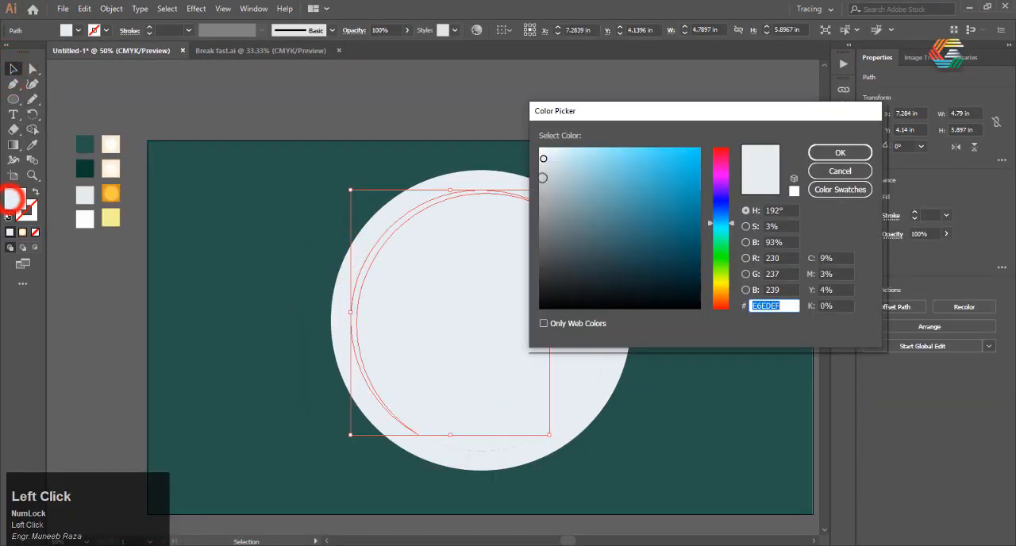
{"action": "left_click", "coordinate": [857, 152]}
{"action": "left_click", "coordinate": [512, 118]}
{"action": "scroll", "coordinate": [512, 118], "scroll_direction": "down", "scroll_amount": 1}
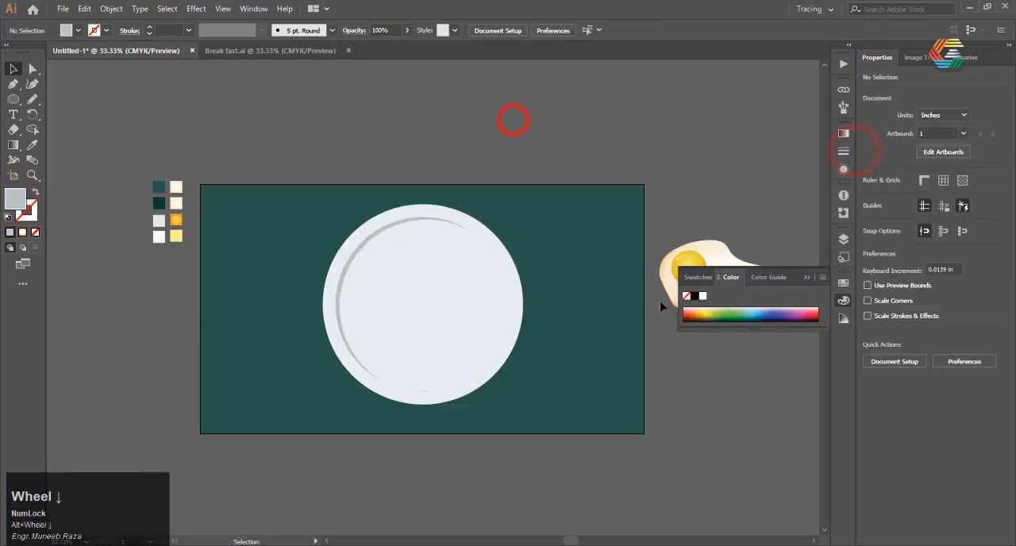
Move the egg group back onto the middle of the plate and clear the selection.
{"action": "left_click_drag", "start_coordinate": [710, 254], "coordinate": [409, 275]}
{"action": "scroll", "coordinate": [548, 349], "scroll_direction": "up", "scroll_amount": 1}
{"action": "left_click", "coordinate": [432, 349]}
{"action": "scroll", "coordinate": [465, 396], "scroll_direction": "down", "scroll_amount": 1}
{"action": "left_click", "coordinate": [646, 417]}
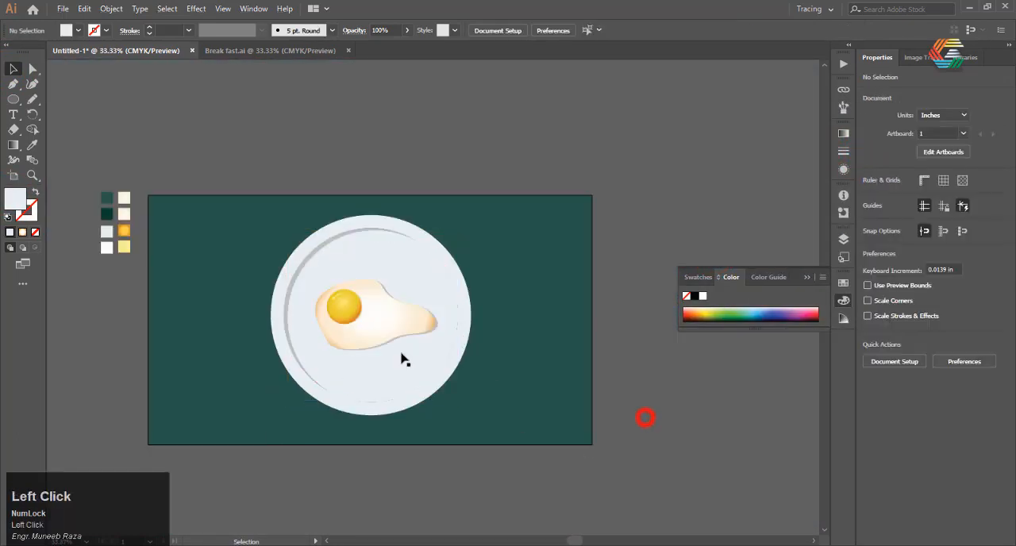
Draw a tall, narrow rectangle about 0.38 in wide and 4.49 in high on the green background left of the plate.
{"action": "scroll", "coordinate": [296, 371], "scroll_direction": "up", "scroll_amount": 2}
{"action": "scroll", "coordinate": [291, 369], "scroll_direction": "down", "scroll_amount": 1}
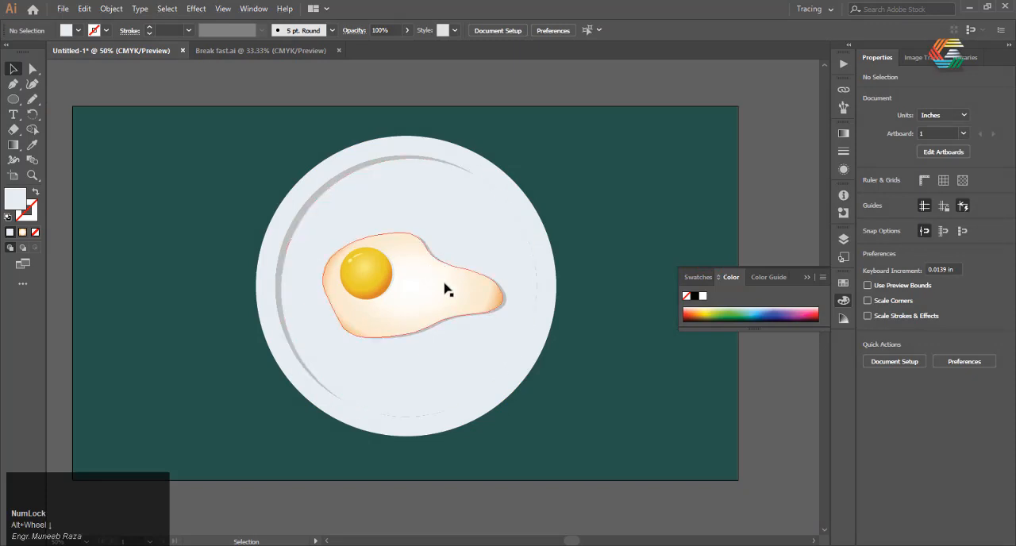
{"action": "scroll", "coordinate": [90, 257], "scroll_direction": "down", "scroll_amount": 1}
{"action": "scroll", "coordinate": [93, 223], "scroll_direction": "up", "scroll_amount": 1}
{"action": "left_click_drag", "start_coordinate": [15, 101], "coordinate": [87, 102]}
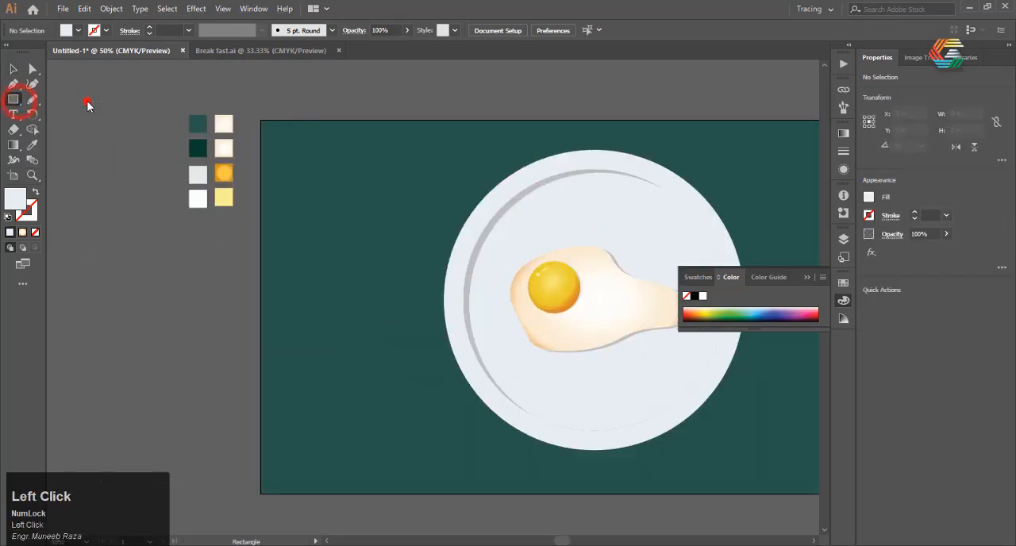
{"action": "scroll", "coordinate": [392, 354], "scroll_direction": "up", "scroll_amount": 1}
{"action": "scroll", "coordinate": [367, 244], "scroll_direction": "down", "scroll_amount": 1}
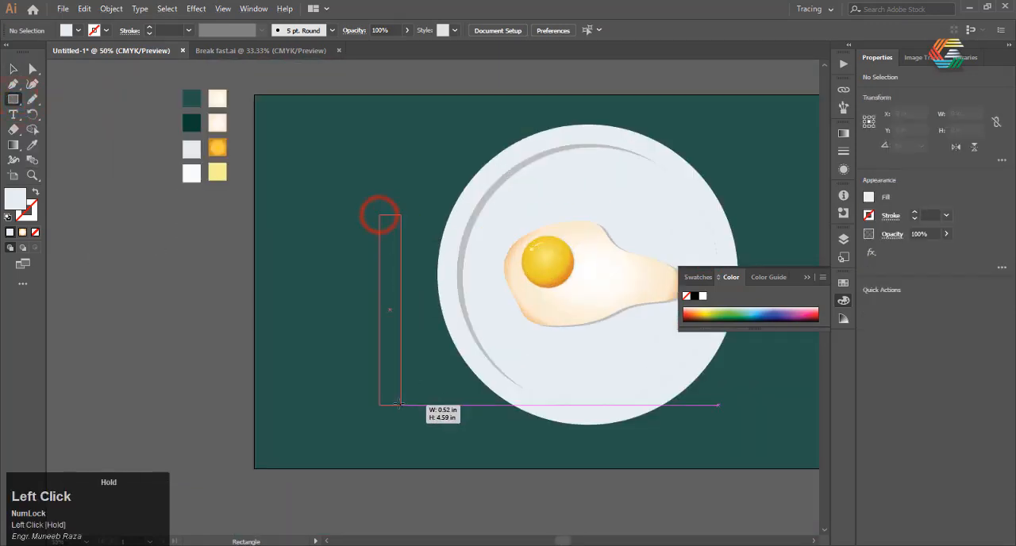
{"action": "left_click_drag", "start_coordinate": [395, 403], "coordinate": [395, 403]}
{"action": "scroll", "coordinate": [386, 406], "scroll_direction": "up", "scroll_amount": 1}
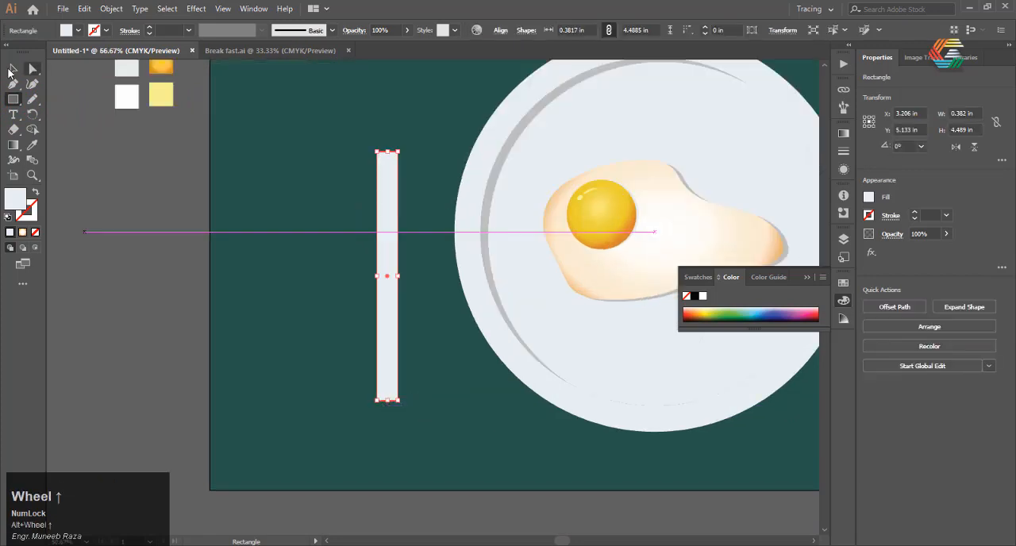
{"action": "scroll", "coordinate": [363, 411], "scroll_direction": "up", "scroll_amount": 4}
{"action": "scroll", "coordinate": [354, 399], "scroll_direction": "up", "scroll_amount": 2}
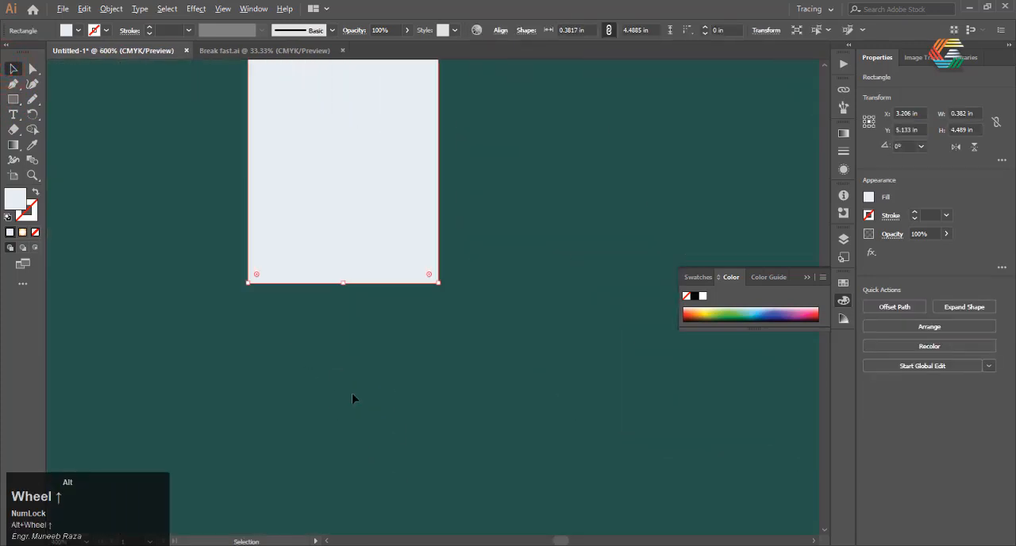
Fully round the two lower corners of the narrow rectangle beside the plate and clear the selection.
{"action": "scroll", "coordinate": [182, 287], "scroll_direction": "up", "scroll_amount": 2}
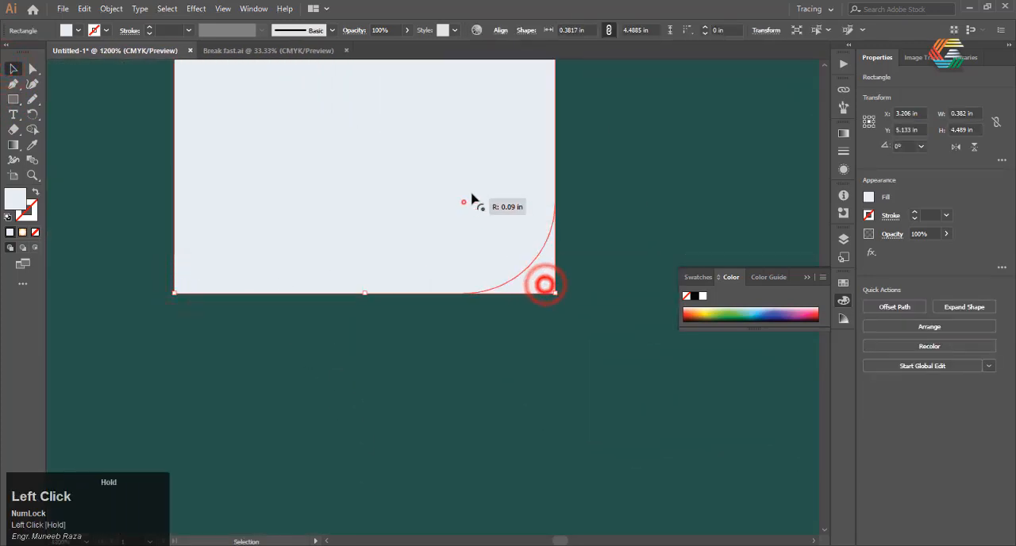
{"action": "left_click_drag", "start_coordinate": [471, 194], "coordinate": [382, 105]}
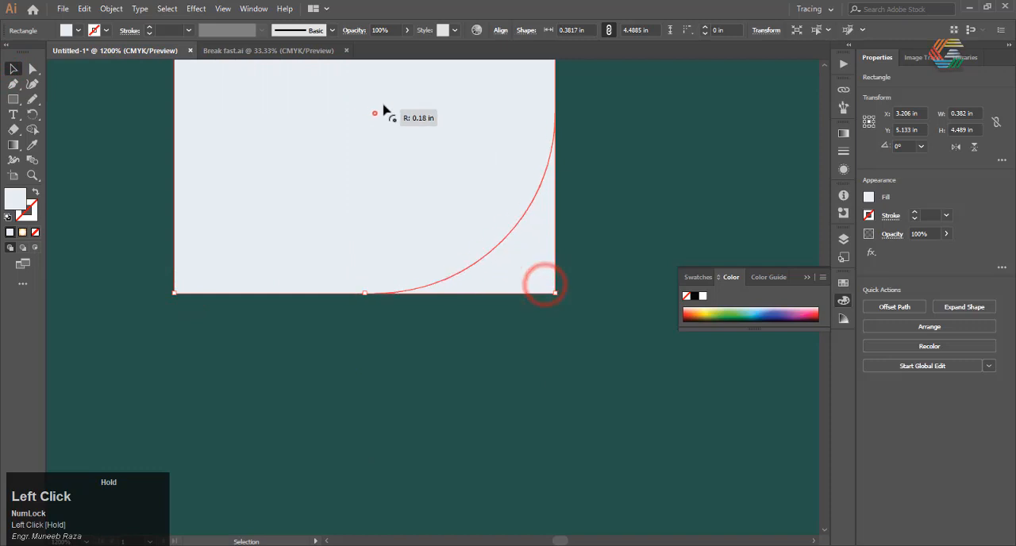
{"action": "left_click", "coordinate": [183, 284], "text": "shift"}
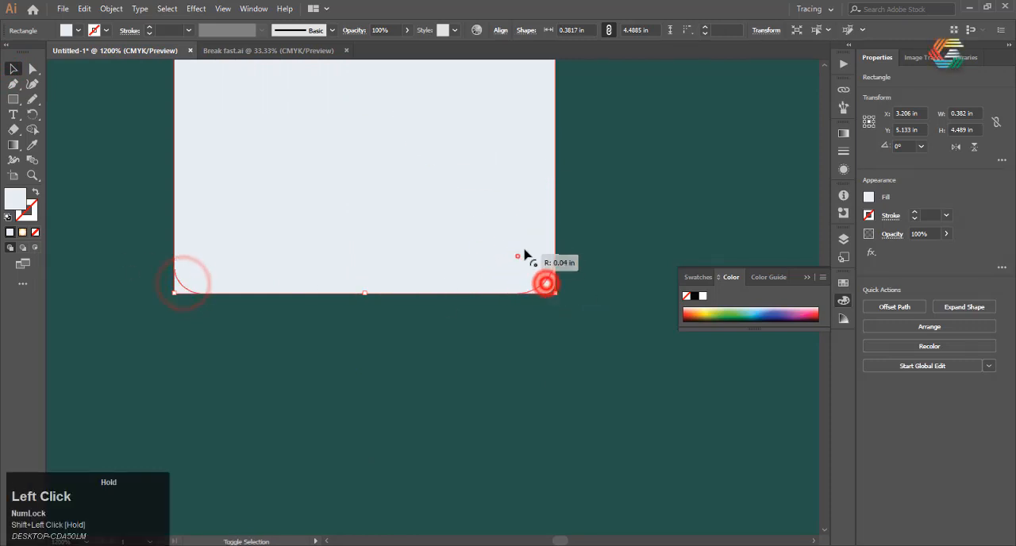
{"action": "left_click_drag", "start_coordinate": [524, 252], "coordinate": [310, 64]}
{"action": "scroll", "coordinate": [401, 341], "scroll_direction": "down", "scroll_amount": 9}
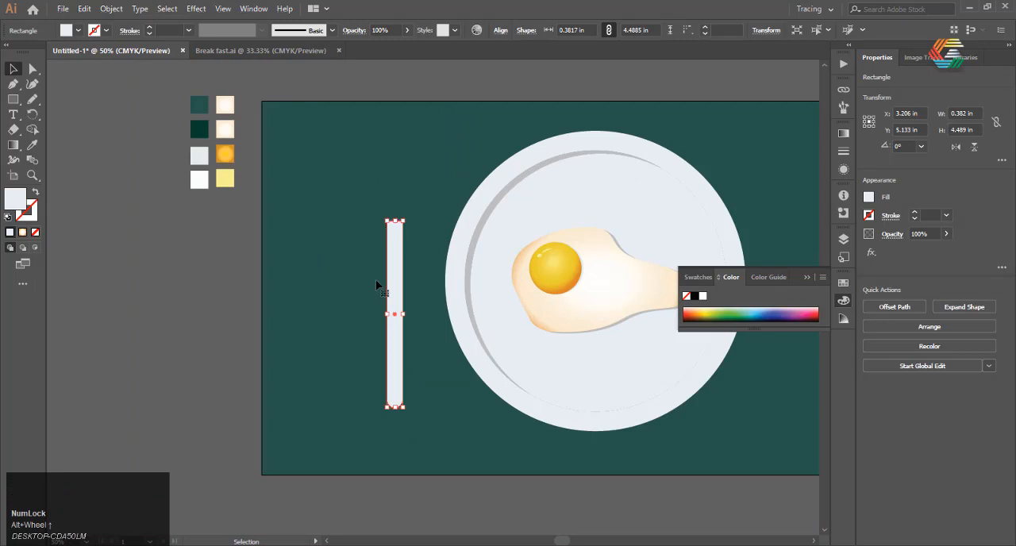
{"action": "left_click", "coordinate": [11, 68]}
{"action": "left_click", "coordinate": [297, 455]}
{"action": "scroll", "coordinate": [365, 306], "scroll_direction": "up", "scroll_amount": 1}
{"action": "scroll", "coordinate": [365, 306], "scroll_direction": "down", "scroll_amount": 1}
Draw a rectangle about 1.65 in wide and 2.11 in high over the narrow handle's upper end as the fork head.
{"action": "left_click", "coordinate": [11, 99]}
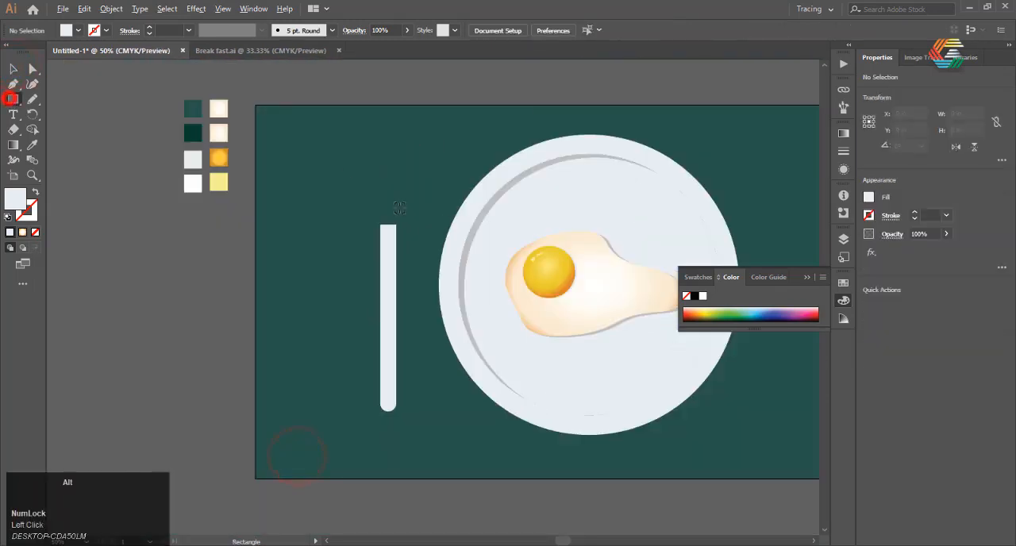
{"action": "scroll", "coordinate": [399, 207], "scroll_direction": "up", "scroll_amount": 2}
{"action": "left_click_drag", "start_coordinate": [310, 100], "coordinate": [447, 275]}
{"action": "scroll", "coordinate": [413, 286], "scroll_direction": "down", "scroll_amount": 2}
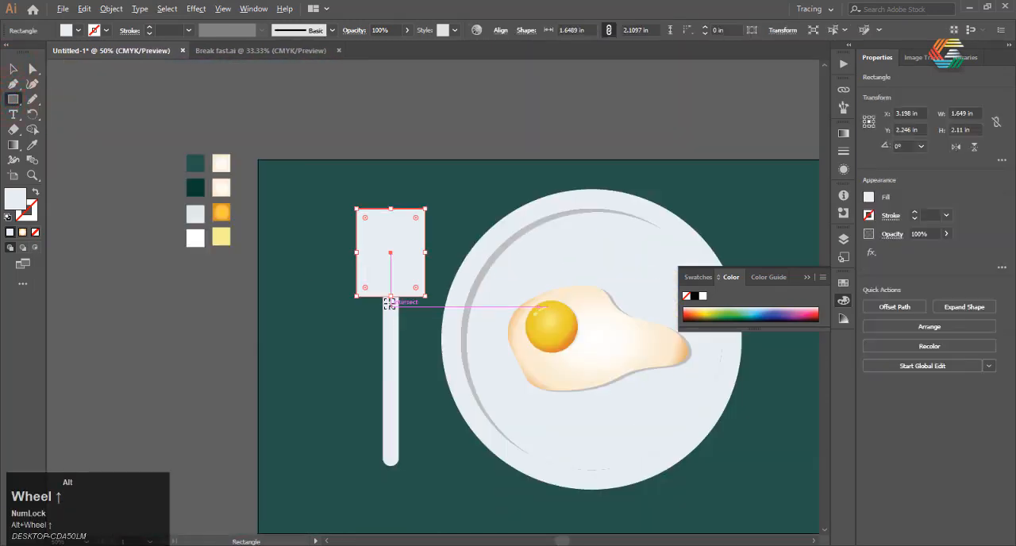
{"action": "scroll", "coordinate": [363, 274], "scroll_direction": "up", "scroll_amount": 3}
{"action": "left_click_drag", "start_coordinate": [312, 288], "coordinate": [390, 149]}
{"action": "scroll", "coordinate": [331, 327], "scroll_direction": "up", "scroll_amount": 2}
{"action": "left_click", "coordinate": [14, 84]}
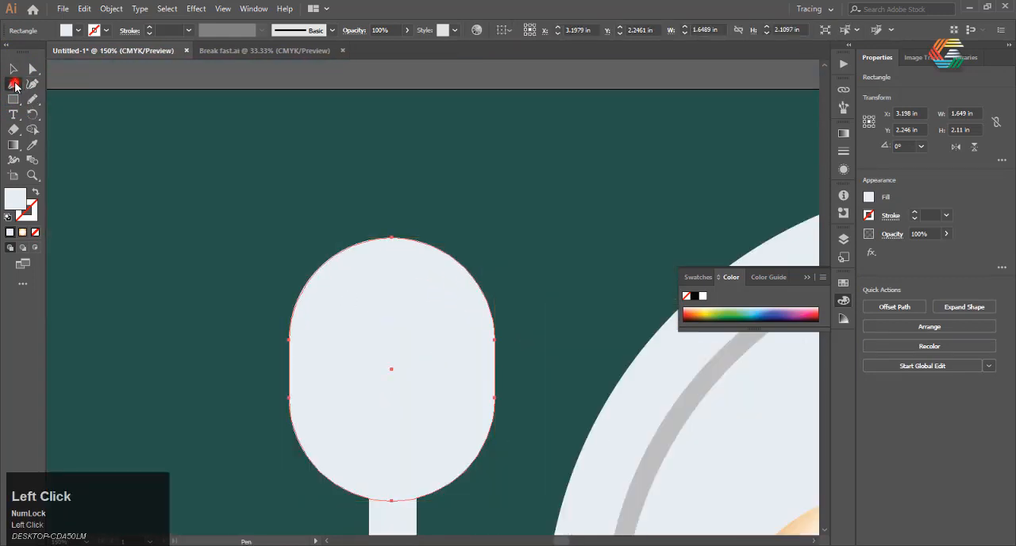
{"action": "left_click", "coordinate": [33, 71]}
{"action": "left_click", "coordinate": [9, 71]}
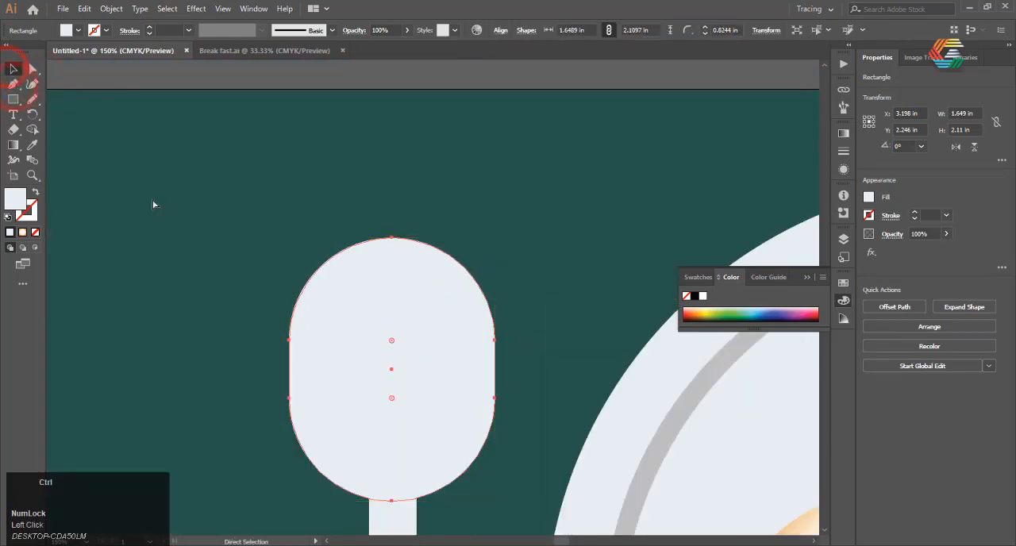
{"action": "key", "text": "ctrl+z"}
Round only the two lower corners of the fork head rectangle into a half-circle base.
{"action": "scroll", "coordinate": [249, 267], "scroll_direction": "up", "scroll_amount": 3}
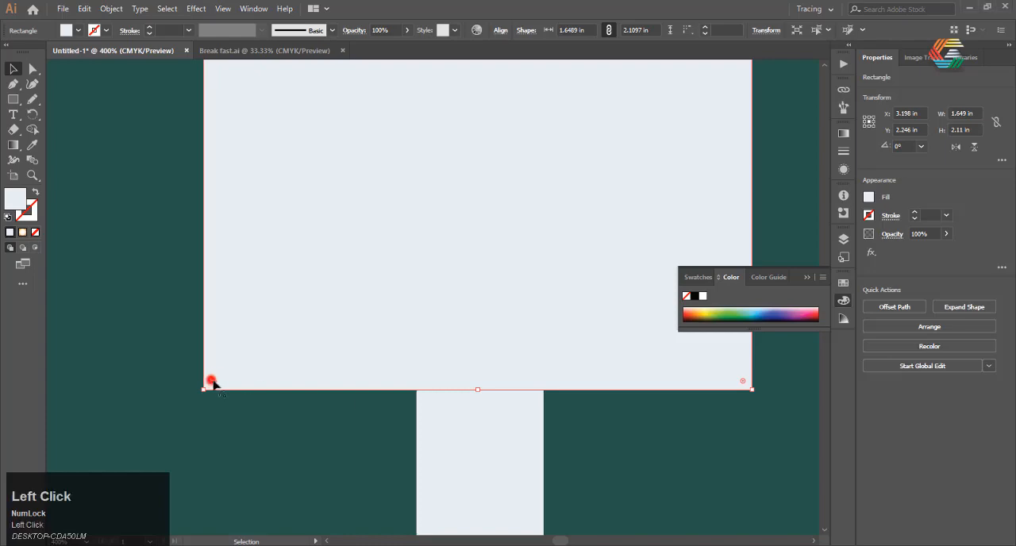
{"action": "left_click_drag", "start_coordinate": [211, 380], "coordinate": [343, 67]}
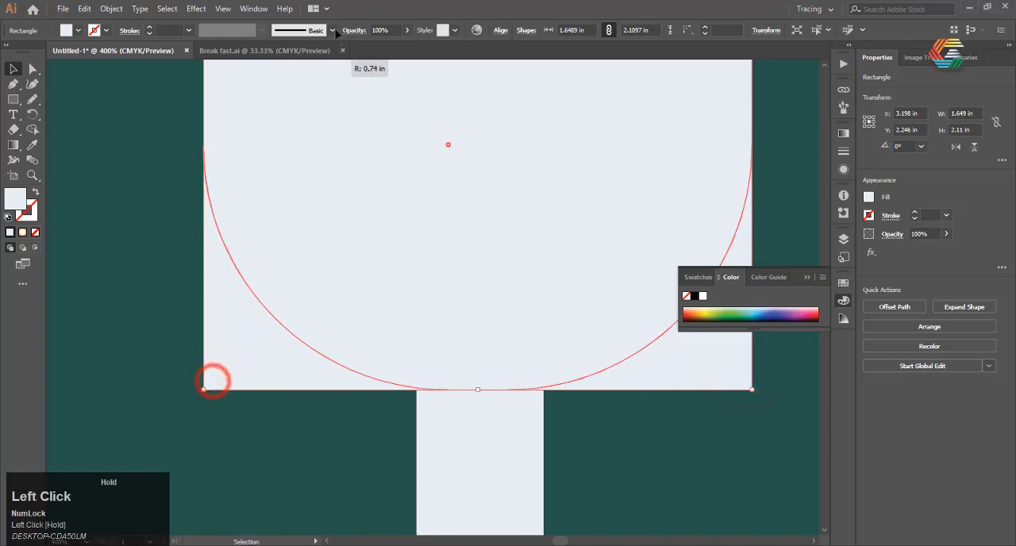
{"action": "scroll", "coordinate": [329, 247], "scroll_direction": "up", "scroll_amount": 3}
Taper the fork head by moving its two upper corners slightly inward with the Curvature tool.
{"action": "left_click", "coordinate": [12, 68]}
{"action": "scroll", "coordinate": [315, 269], "scroll_direction": "up", "scroll_amount": 1}
{"action": "left_click", "coordinate": [13, 100]}
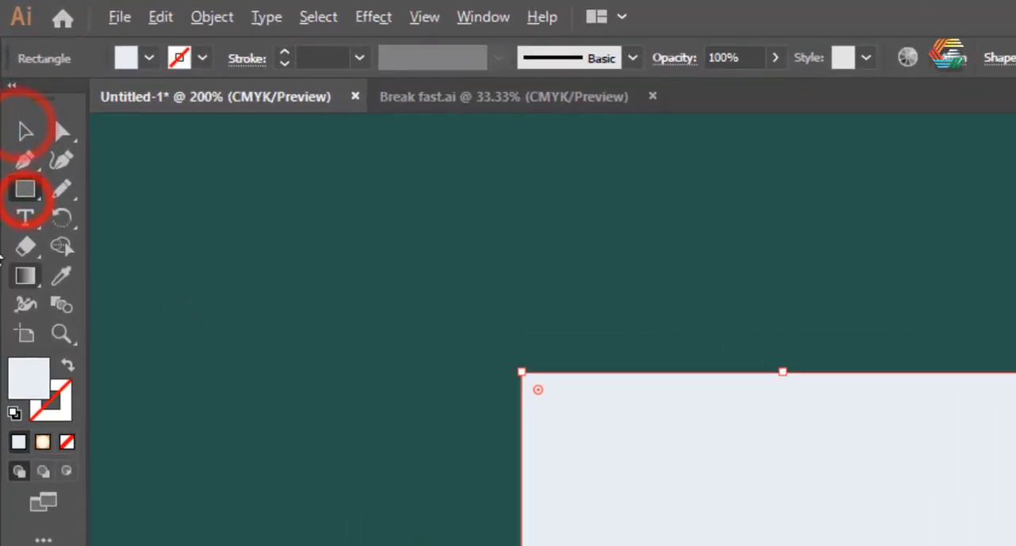
{"action": "left_click", "coordinate": [32, 83]}
{"action": "scroll", "coordinate": [277, 216], "scroll_direction": "up", "scroll_amount": 1}
{"action": "left_click_drag", "start_coordinate": [353, 240], "coordinate": [398, 239]}
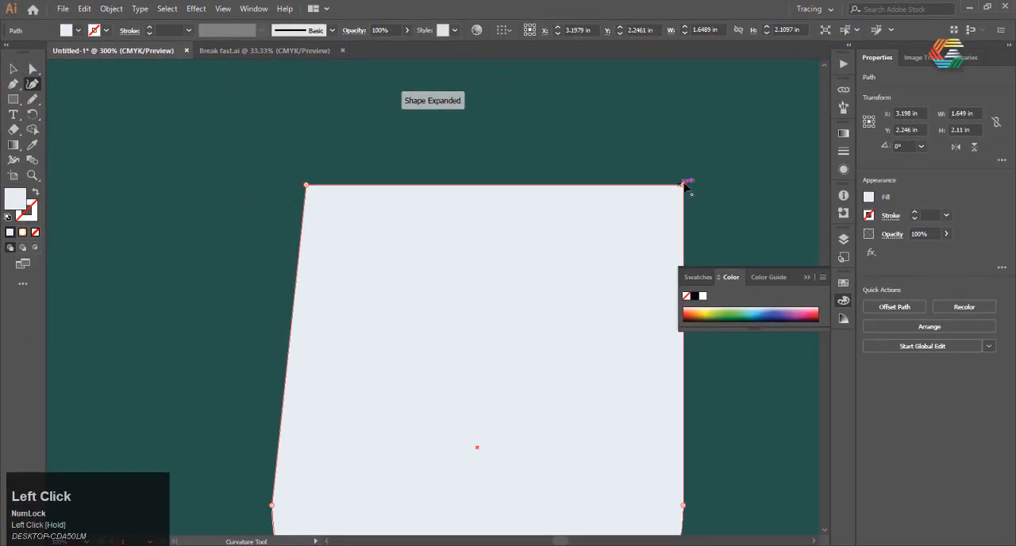
{"action": "left_click_drag", "start_coordinate": [683, 186], "coordinate": [650, 186]}
{"action": "scroll", "coordinate": [413, 192], "scroll_direction": "down", "scroll_amount": 4}
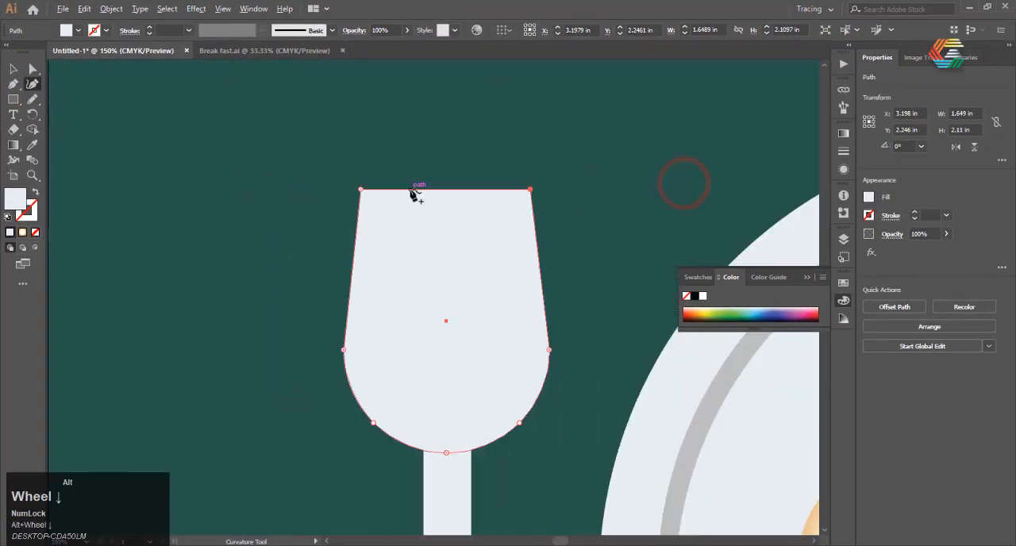
Taper the fork handle by moving its two upper corner points inward with the Curvature tool, and deselect it.
{"action": "scroll", "coordinate": [379, 247], "scroll_direction": "up", "scroll_amount": 1}
{"action": "left_click", "coordinate": [440, 310]}
{"action": "scroll", "coordinate": [437, 307], "scroll_direction": "up", "scroll_amount": 4}
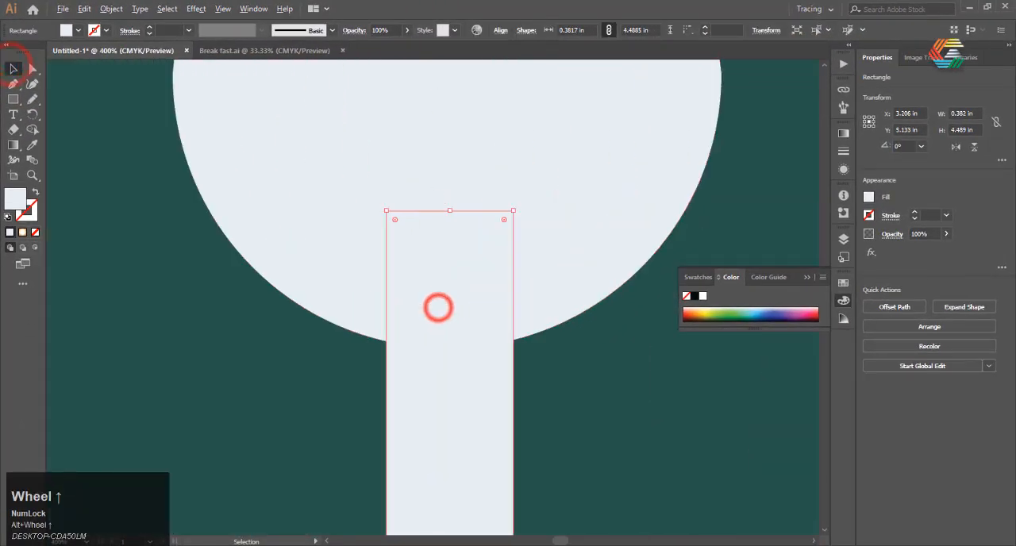
{"action": "left_click", "coordinate": [437, 306]}
{"action": "scroll", "coordinate": [376, 251], "scroll_direction": "up", "scroll_amount": 2}
{"action": "left_click_drag", "start_coordinate": [376, 248], "coordinate": [417, 248]}
{"action": "left_click_drag", "start_coordinate": [628, 248], "coordinate": [585, 243]}
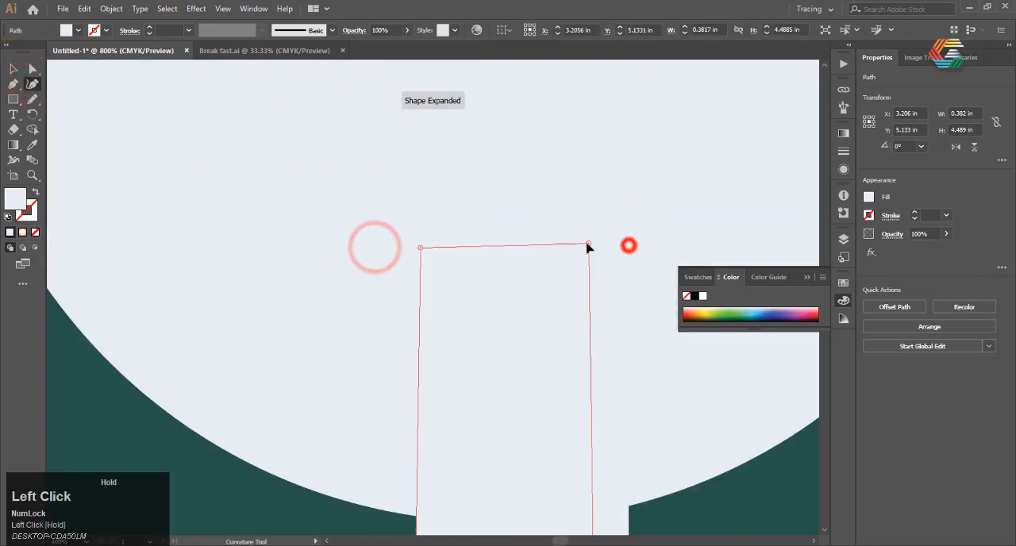
{"action": "scroll", "coordinate": [431, 234], "scroll_direction": "down", "scroll_amount": 6}
{"action": "scroll", "coordinate": [409, 233], "scroll_direction": "up", "scroll_amount": 1}
{"action": "left_click", "coordinate": [14, 69]}
{"action": "left_click", "coordinate": [129, 273]}
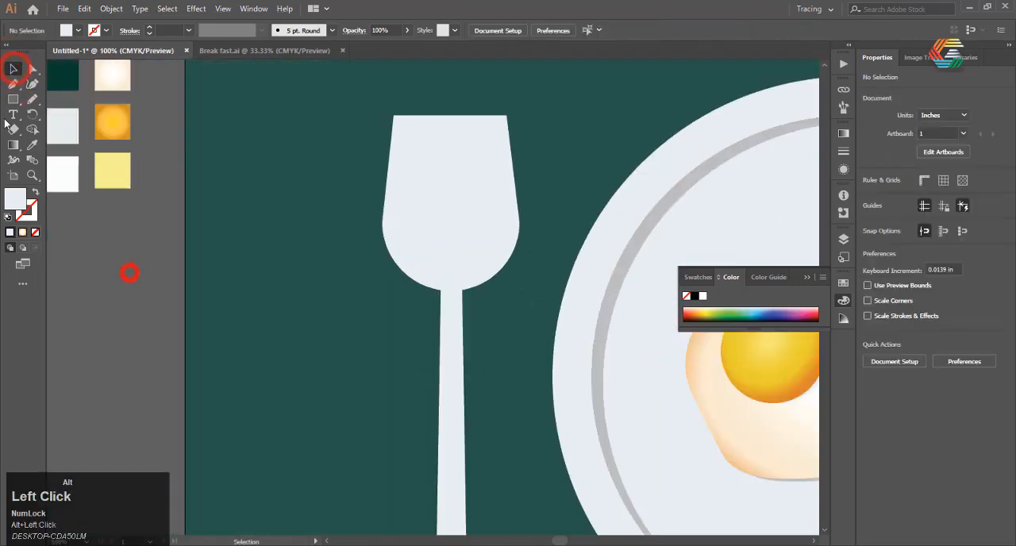
Draw a vertical strip about 0.11 in wide and 1.59 in high along the fork head's left edge and fill it black.
{"action": "left_click", "coordinate": [12, 100]}
{"action": "scroll", "coordinate": [300, 118], "scroll_direction": "up", "scroll_amount": 1}
{"action": "left_click_drag", "start_coordinate": [361, 125], "coordinate": [375, 323]}
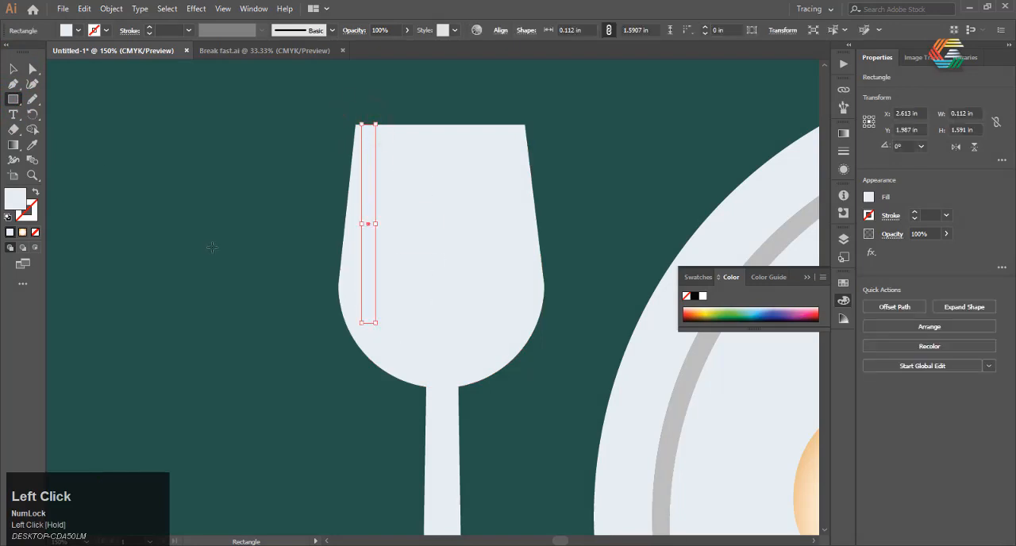
{"action": "double_click", "coordinate": [12, 203]}
{"action": "left_click_drag", "start_coordinate": [562, 307], "coordinate": [592, 270]}
{"action": "left_click", "coordinate": [825, 151]}
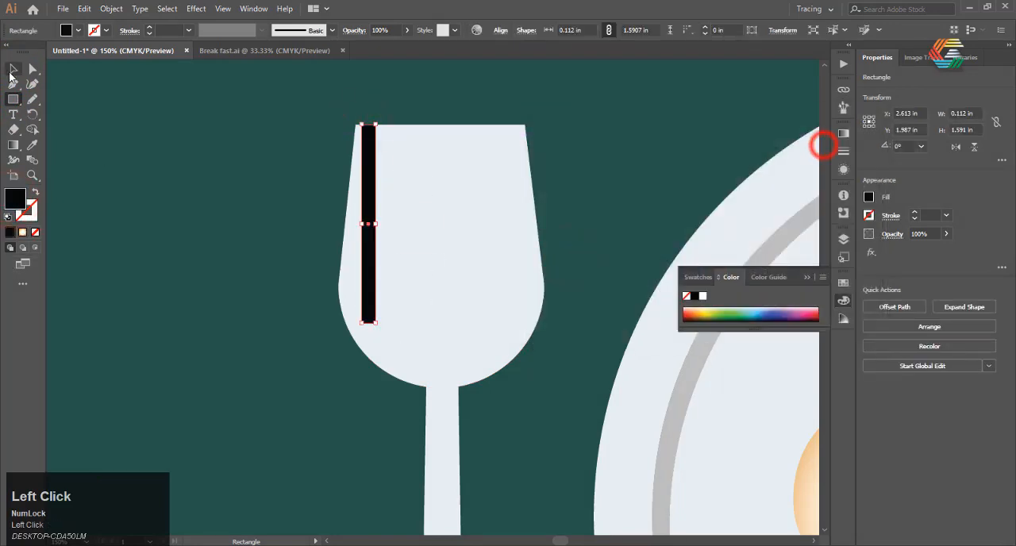
{"action": "left_click", "coordinate": [14, 69]}
{"action": "left_click", "coordinate": [297, 288]}
Copy the black strip and place the duplicate level with it at the fork head's right edge.
{"action": "left_click", "coordinate": [365, 221]}
{"action": "key", "text": "ctrl+c"}
{"action": "key", "text": "ctrl+v"}
{"action": "left_click_drag", "start_coordinate": [433, 270], "coordinate": [511, 202]}
{"action": "left_click", "coordinate": [374, 208], "text": "shift"}
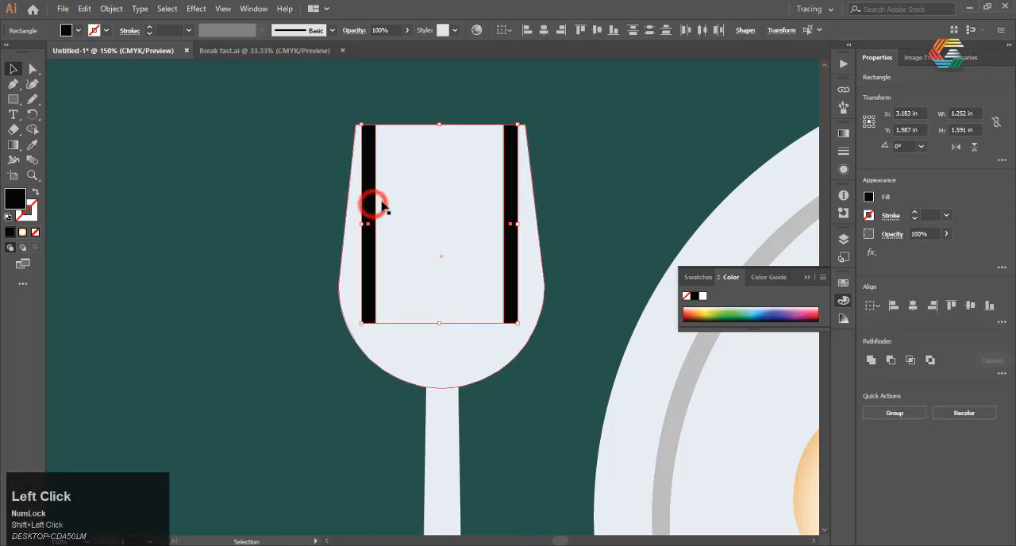
{"action": "scroll", "coordinate": [397, 182], "scroll_direction": "up", "scroll_amount": 1}
{"action": "left_click", "coordinate": [356, 175]}
{"action": "left_click", "coordinate": [263, 150]}
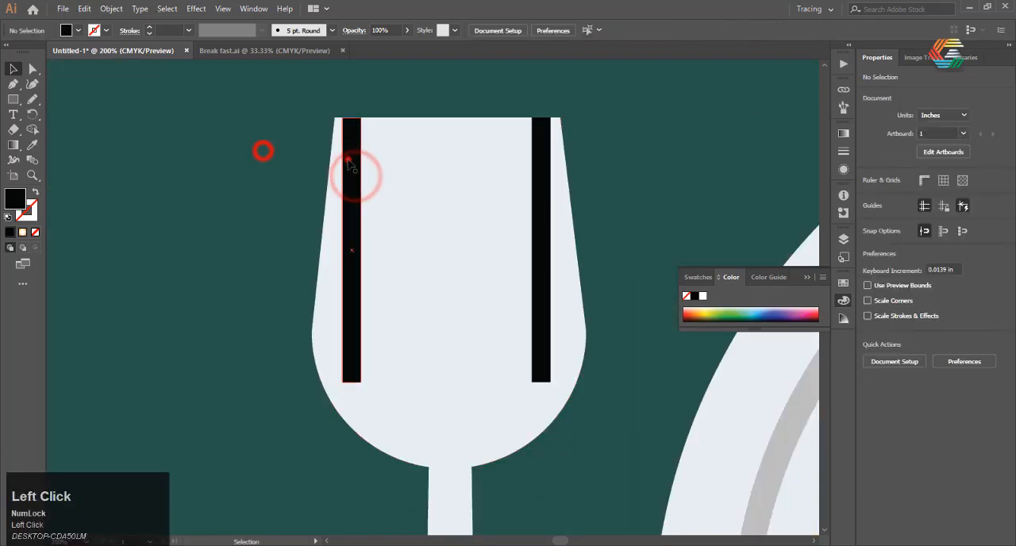
Fill the gap between the outer strips with evenly spaced copies so the fork head carries five black strips.
{"action": "left_click", "coordinate": [347, 159]}
{"action": "key", "text": "ctrl+v"}
{"action": "left_click_drag", "start_coordinate": [430, 224], "coordinate": [399, 161]}
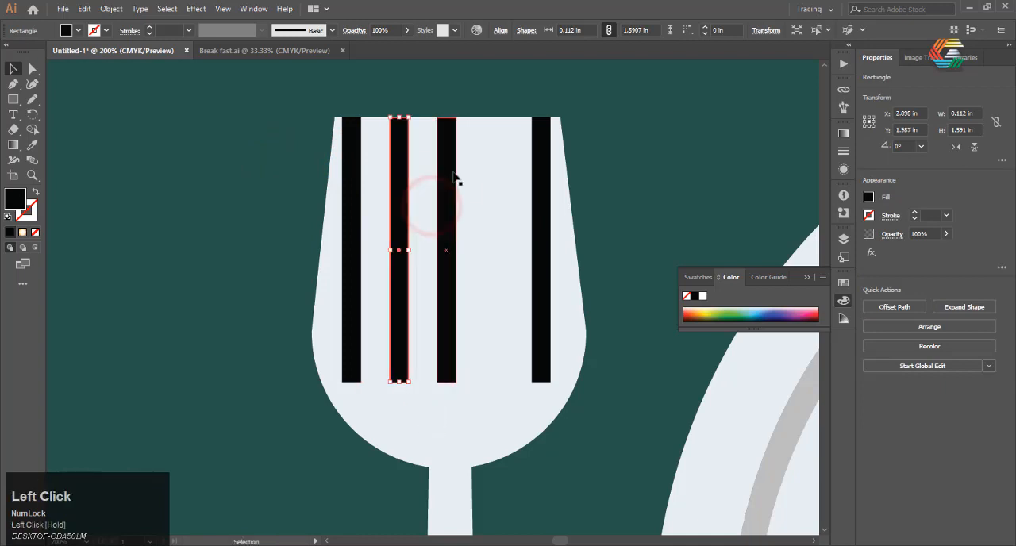
{"action": "left_click", "coordinate": [450, 188]}
{"action": "key", "text": "ctrl+v"}
{"action": "left_click_drag", "start_coordinate": [430, 195], "coordinate": [487, 148]}
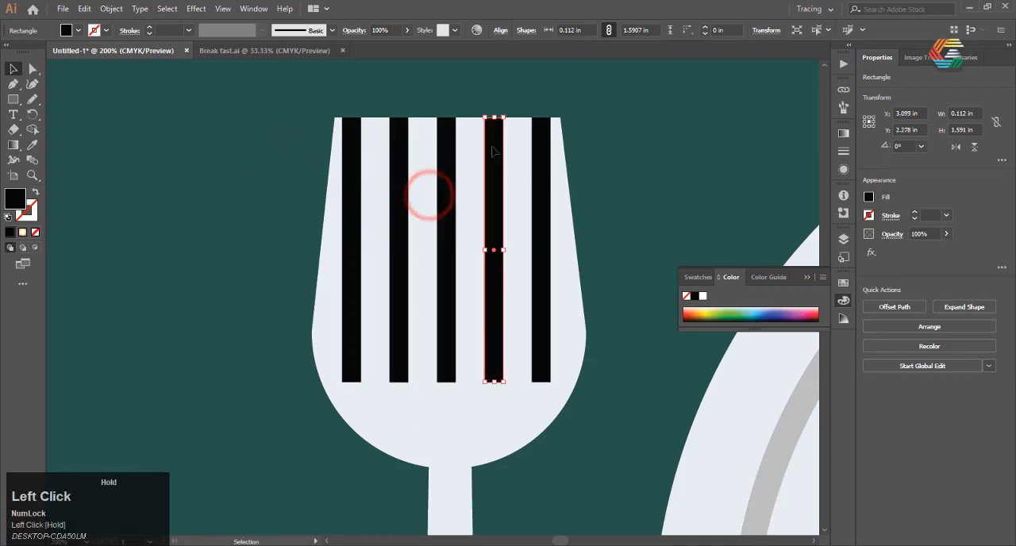
{"action": "left_click", "coordinate": [139, 97]}
Select the whole fork, including its strips, and move it onto the empty canvas left of the artboard.
{"action": "scroll", "coordinate": [242, 145], "scroll_direction": "down", "scroll_amount": 4}
{"action": "scroll", "coordinate": [242, 146], "scroll_direction": "up", "scroll_amount": 2}
{"action": "scroll", "coordinate": [392, 192], "scroll_direction": "down", "scroll_amount": 2}
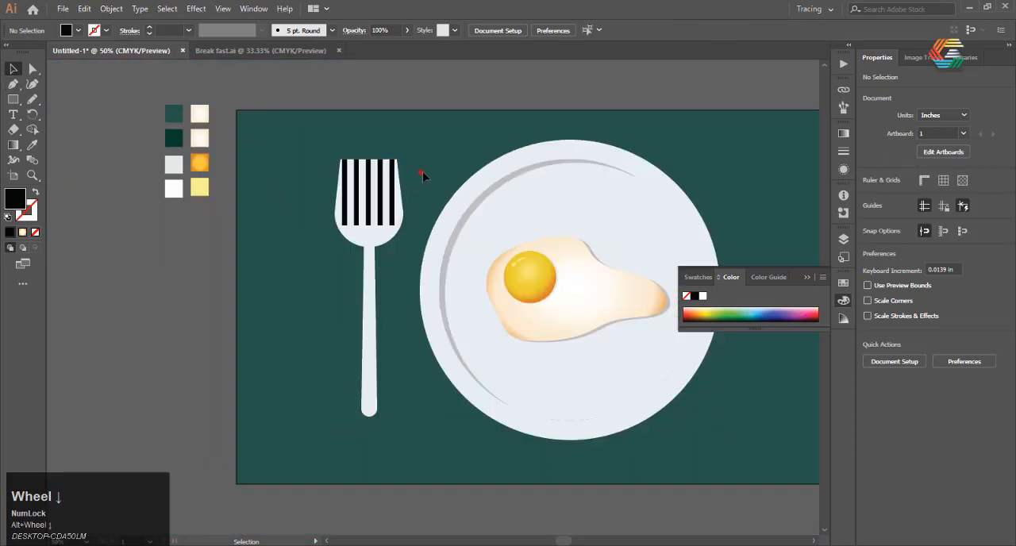
{"action": "mouse_move", "coordinate": [420, 172]}
{"action": "left_mouse_down"}
{"action": "mouse_move", "coordinate": [256, 395]}
{"action": "mouse_move", "coordinate": [323, 347]}
{"action": "mouse_move", "coordinate": [280, 349]}
{"action": "left_mouse_up"}
{"action": "left_click", "coordinate": [105, 289]}
{"action": "scroll", "coordinate": [392, 265], "scroll_direction": "down", "scroll_amount": 2}
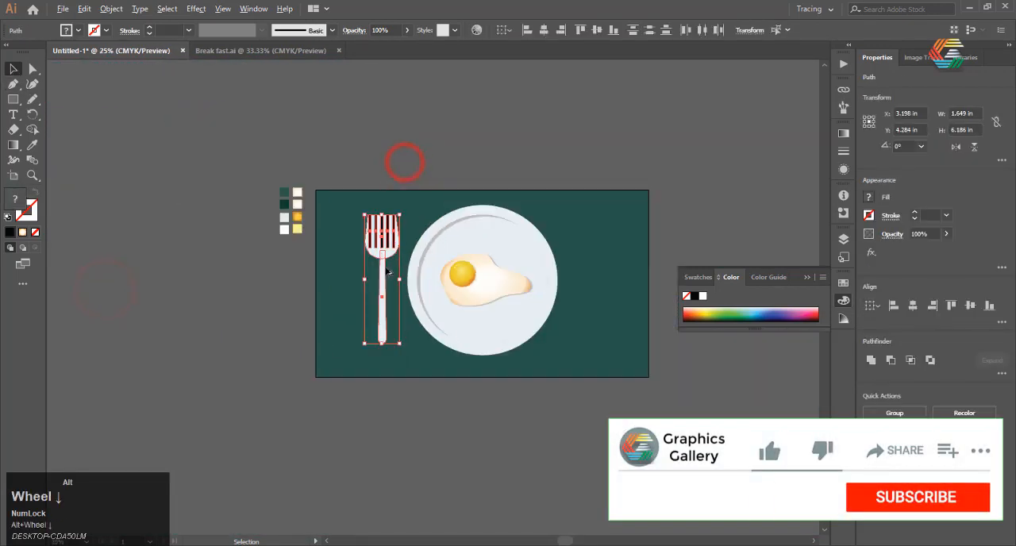
{"action": "left_click_drag", "start_coordinate": [375, 249], "coordinate": [150, 263]}
{"action": "scroll", "coordinate": [111, 278], "scroll_direction": "up", "scroll_amount": 4}
{"action": "left_click", "coordinate": [167, 250]}
Move the fork's handle straight down, clear of the head.
{"action": "scroll", "coordinate": [282, 241], "scroll_direction": "down", "scroll_amount": 2}
{"action": "left_click_drag", "start_coordinate": [363, 154], "coordinate": [172, 389]}
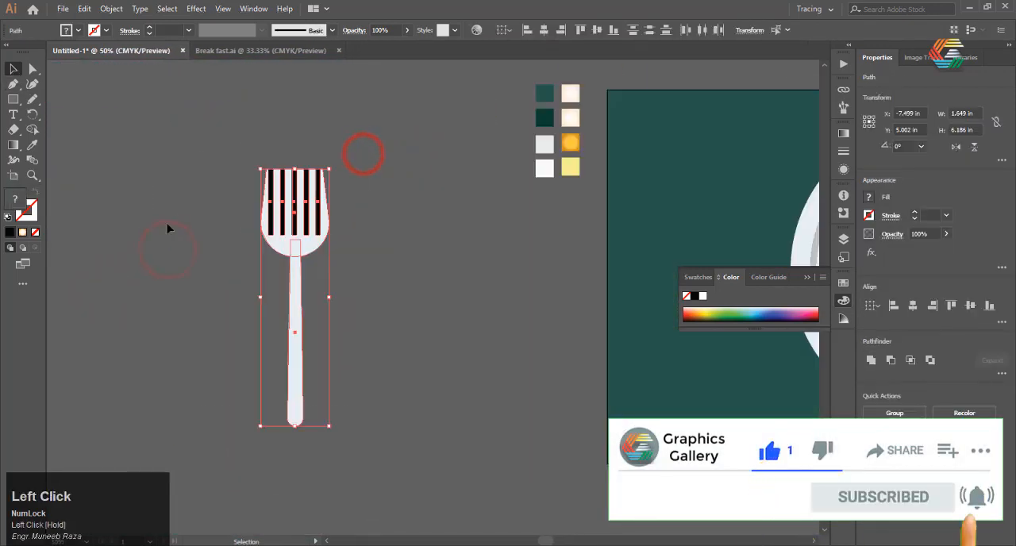
{"action": "left_click", "coordinate": [177, 217]}
{"action": "left_click", "coordinate": [266, 225]}
{"action": "left_click_drag", "start_coordinate": [370, 160], "coordinate": [231, 256]}
{"action": "left_click", "coordinate": [229, 245]}
{"action": "left_click_drag", "start_coordinate": [297, 288], "coordinate": [296, 347]}
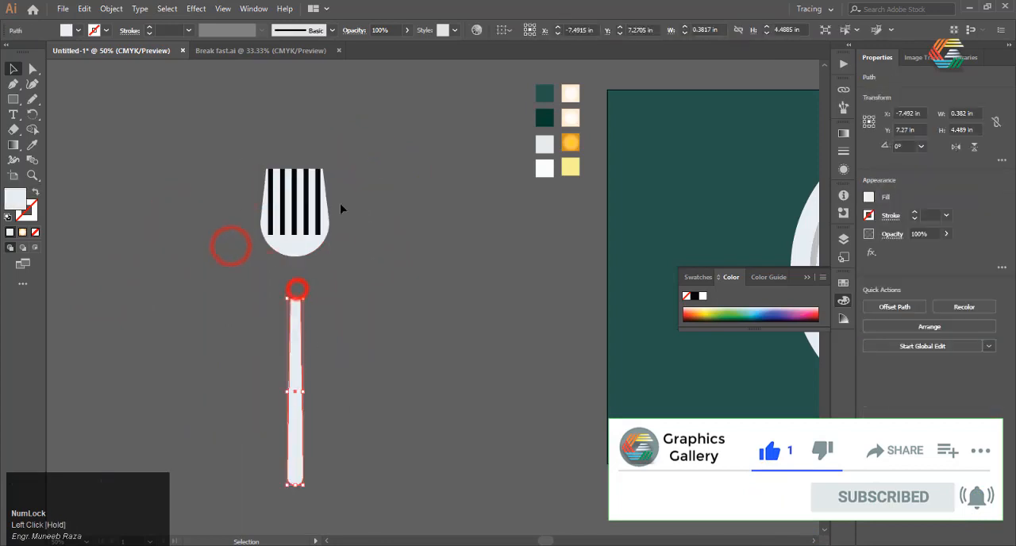
Scale the fork head with its strips down proportionally to about 1.29 in wide and move the handle back up beneath it.
{"action": "left_click_drag", "start_coordinate": [372, 156], "coordinate": [250, 250]}
{"action": "left_click_drag", "start_coordinate": [329, 169], "coordinate": [316, 192]}
{"action": "left_click", "coordinate": [340, 295]}
{"action": "left_click_drag", "start_coordinate": [293, 356], "coordinate": [284, 295]}
{"action": "left_click", "coordinate": [341, 289]}
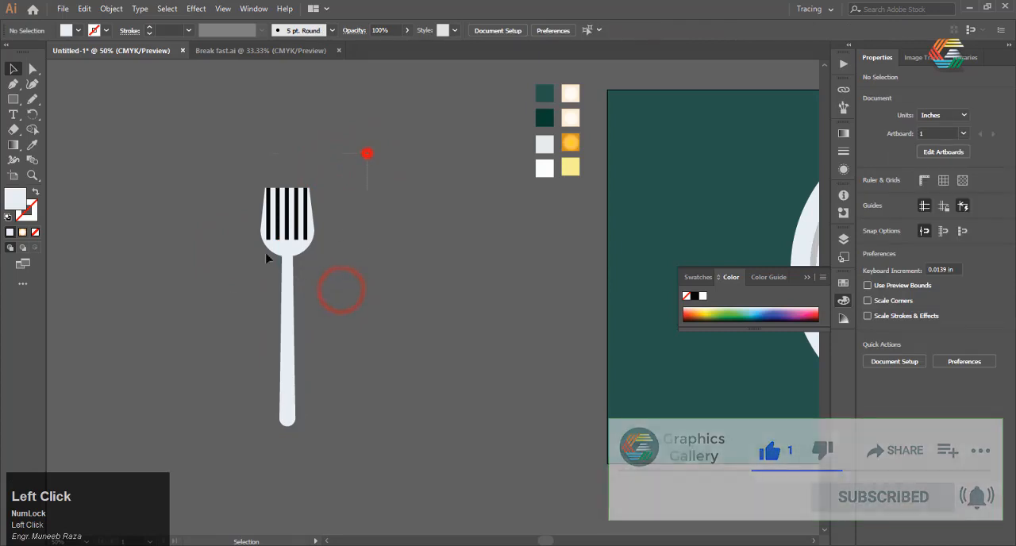
Select the whole fork and cut the five black strips out of its head with Shape Builder.
{"action": "left_click_drag", "start_coordinate": [366, 153], "coordinate": [168, 435]}
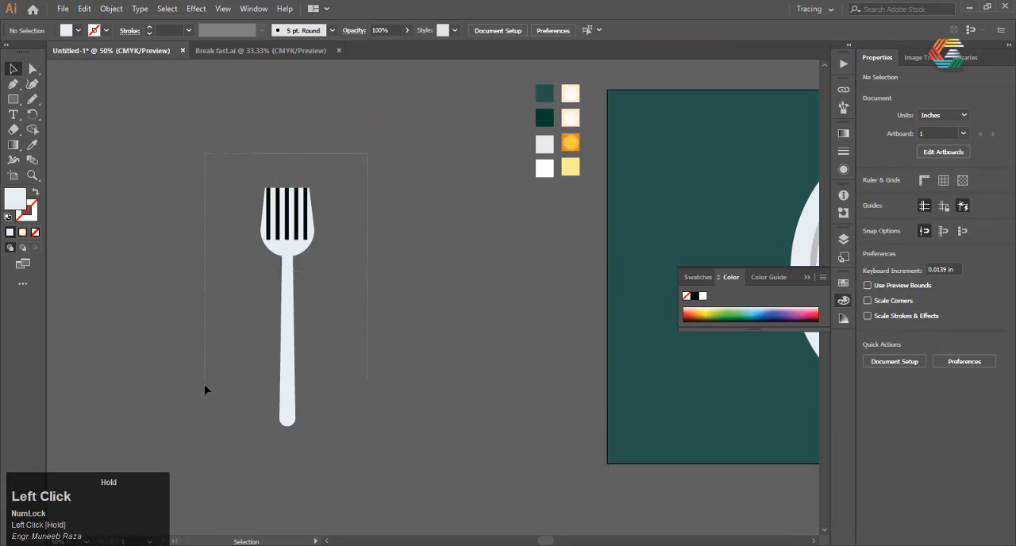
{"action": "left_click_drag", "start_coordinate": [204, 389], "coordinate": [196, 334]}
{"action": "left_click", "coordinate": [32, 128]}
{"action": "scroll", "coordinate": [261, 209], "scroll_direction": "up", "scroll_amount": 6}
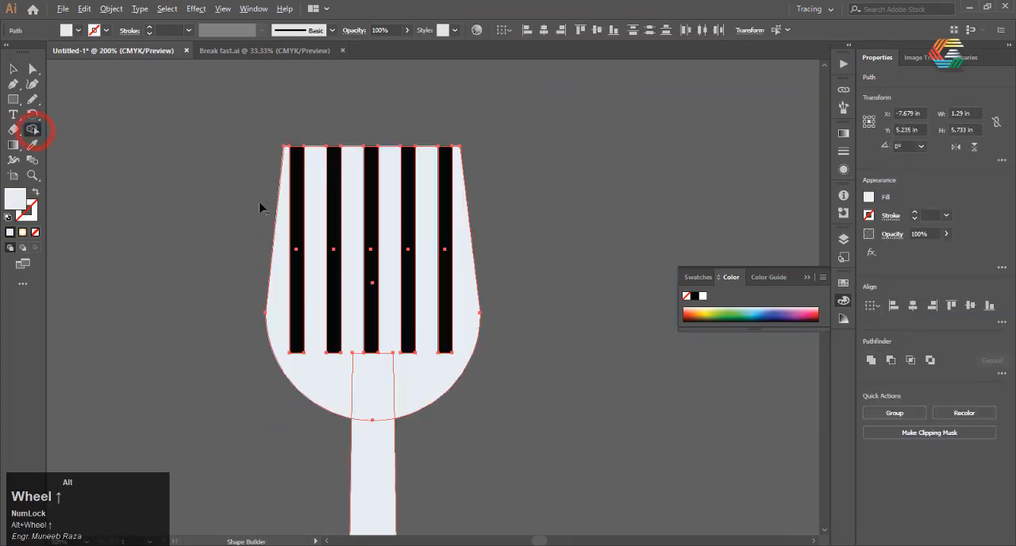
{"action": "left_click", "coordinate": [310, 211], "text": "alt"}
{"action": "left_click", "coordinate": [369, 227], "text": "alt"}
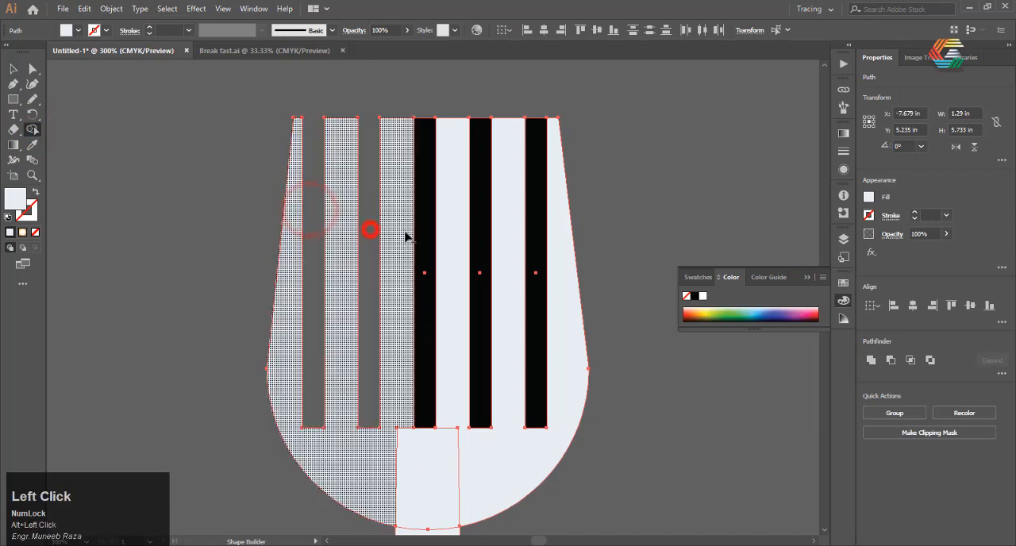
{"action": "left_click", "coordinate": [420, 234], "text": "alt"}
{"action": "left_click", "coordinate": [474, 229], "text": "alt"}
{"action": "left_click", "coordinate": [532, 229], "text": "alt"}
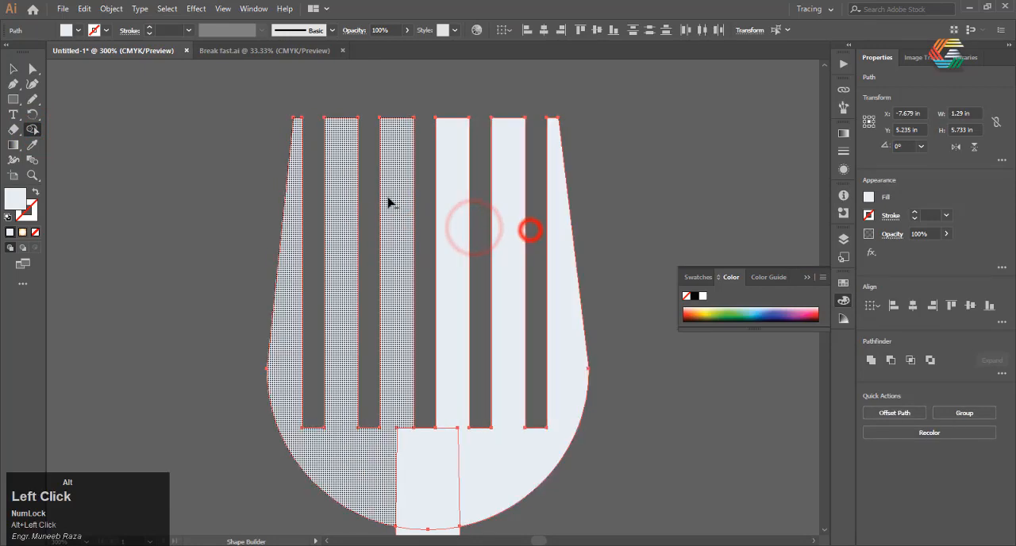
Merge the fork's head regions and handle into a single shape with Shape Builder, and deselect it.
{"action": "scroll", "coordinate": [388, 208], "scroll_direction": "down", "scroll_amount": 4}
{"action": "scroll", "coordinate": [397, 294], "scroll_direction": "up", "scroll_amount": 3}
{"action": "left_click_drag", "start_coordinate": [363, 272], "coordinate": [450, 280]}
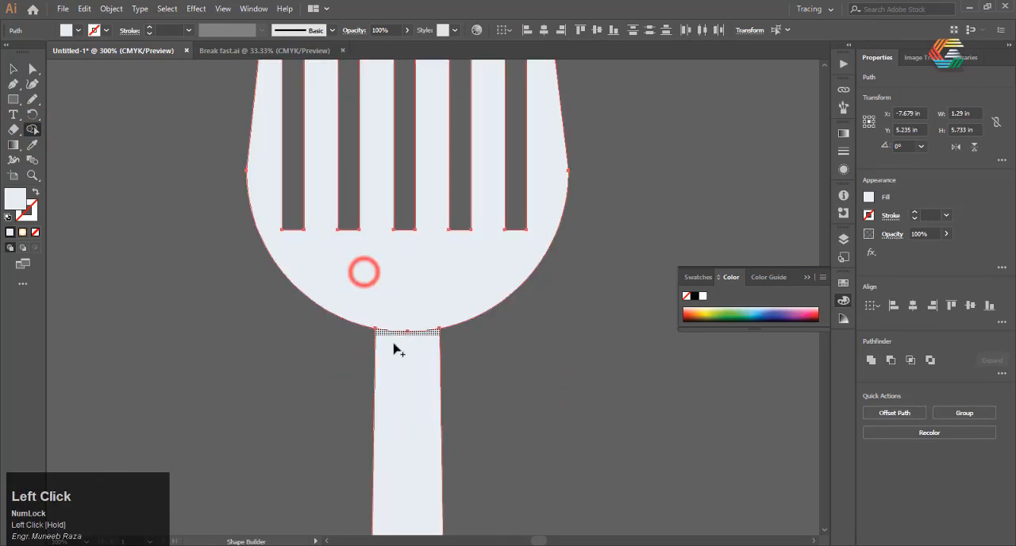
{"action": "left_click_drag", "start_coordinate": [408, 306], "coordinate": [410, 381]}
{"action": "scroll", "coordinate": [345, 319], "scroll_direction": "down", "scroll_amount": 2}
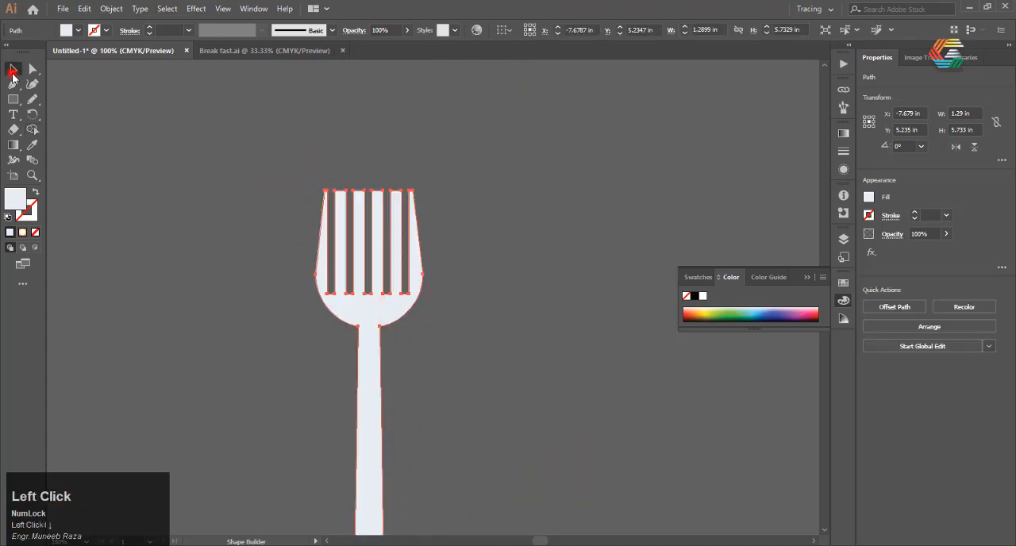
{"action": "left_click", "coordinate": [522, 304]}
Move the finished fork back onto the green background left of the plate and deselect it.
{"action": "scroll", "coordinate": [363, 254], "scroll_direction": "down", "scroll_amount": 3}
{"action": "left_click", "coordinate": [419, 270]}
{"action": "left_click", "coordinate": [378, 222]}
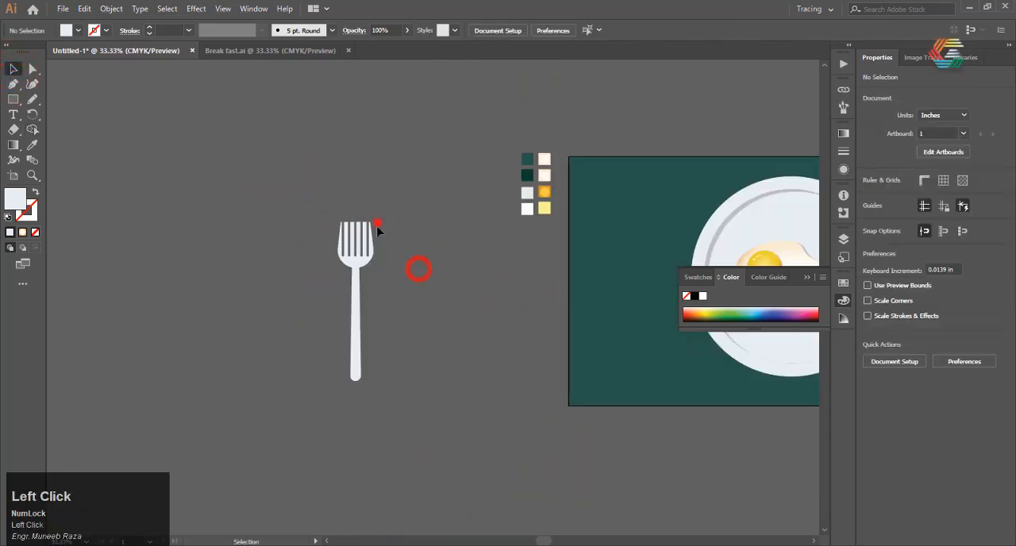
{"action": "scroll", "coordinate": [137, 301], "scroll_direction": "down", "scroll_amount": 1}
{"action": "scroll", "coordinate": [266, 282], "scroll_direction": "up", "scroll_amount": 1}
{"action": "left_click_drag", "start_coordinate": [233, 271], "coordinate": [539, 269]}
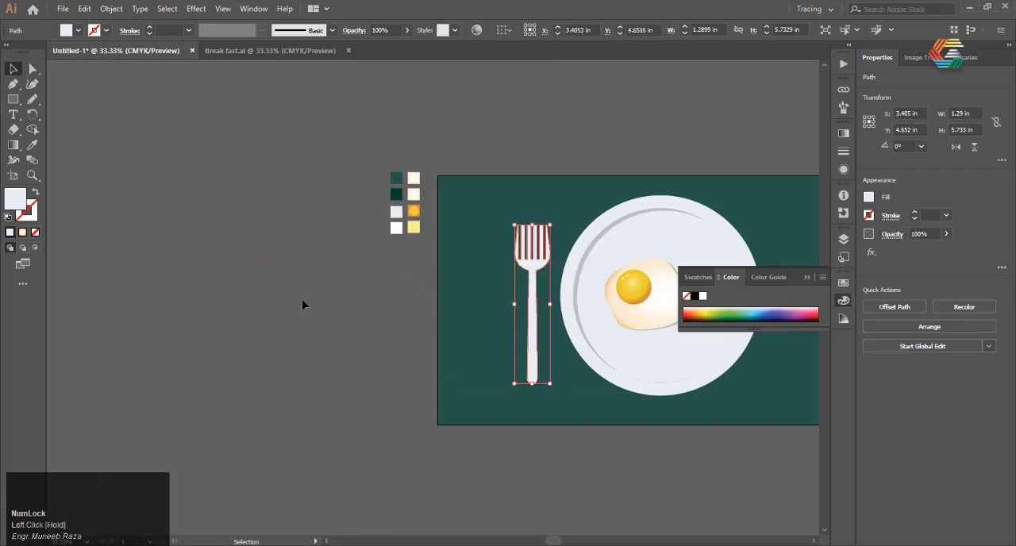
{"action": "left_click", "coordinate": [299, 302]}
{"action": "scroll", "coordinate": [209, 310], "scroll_direction": "down", "scroll_amount": 3}
{"action": "scroll", "coordinate": [326, 300], "scroll_direction": "up", "scroll_amount": 2}
{"action": "scroll", "coordinate": [331, 297], "scroll_direction": "up", "scroll_amount": 2}
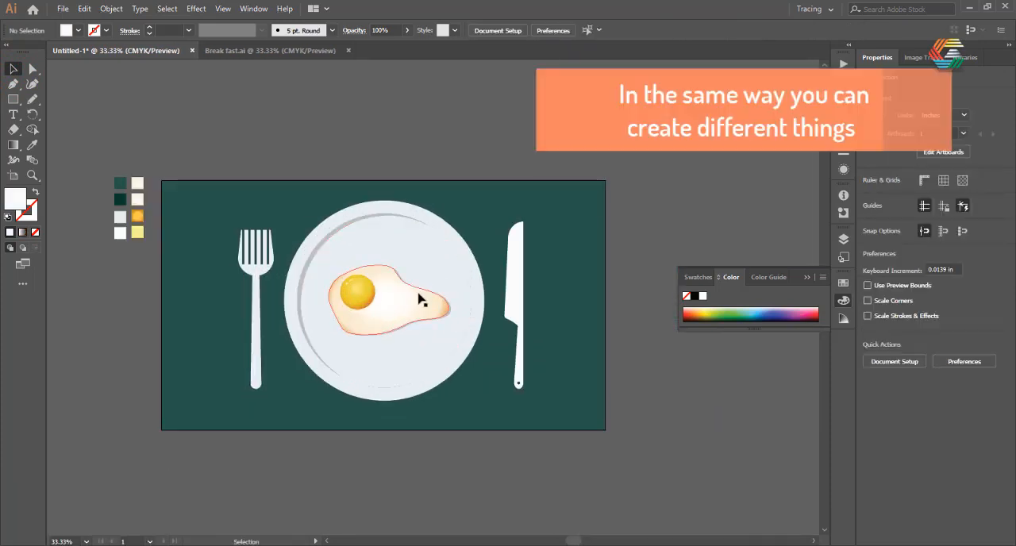
Draw a closed shadow outline with the Pen tool from the plate's lowest point around the artboard's lower-right corner to the plate's upper rim.
{"action": "scroll", "coordinate": [83, 227], "scroll_direction": "down", "scroll_amount": 1}
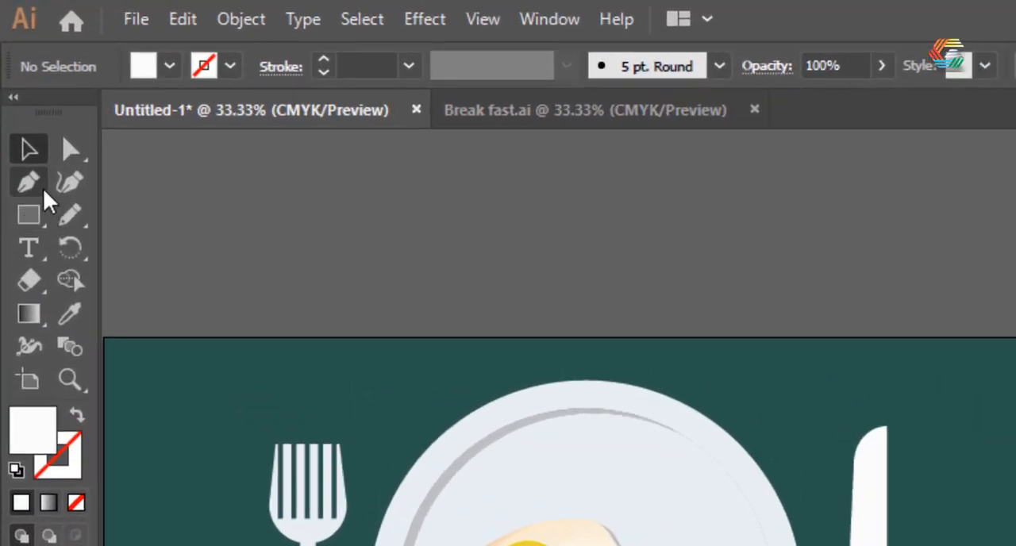
{"action": "left_click", "coordinate": [13, 84]}
{"action": "key", "text": "alt"}
{"action": "scroll", "coordinate": [158, 367], "scroll_direction": "up", "scroll_amount": 2}
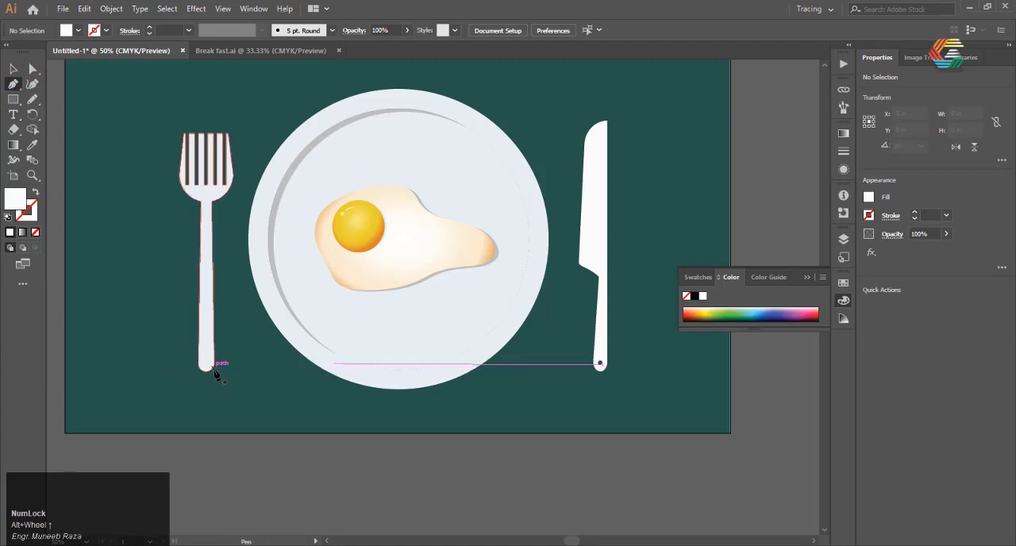
{"action": "left_click", "coordinate": [203, 369]}
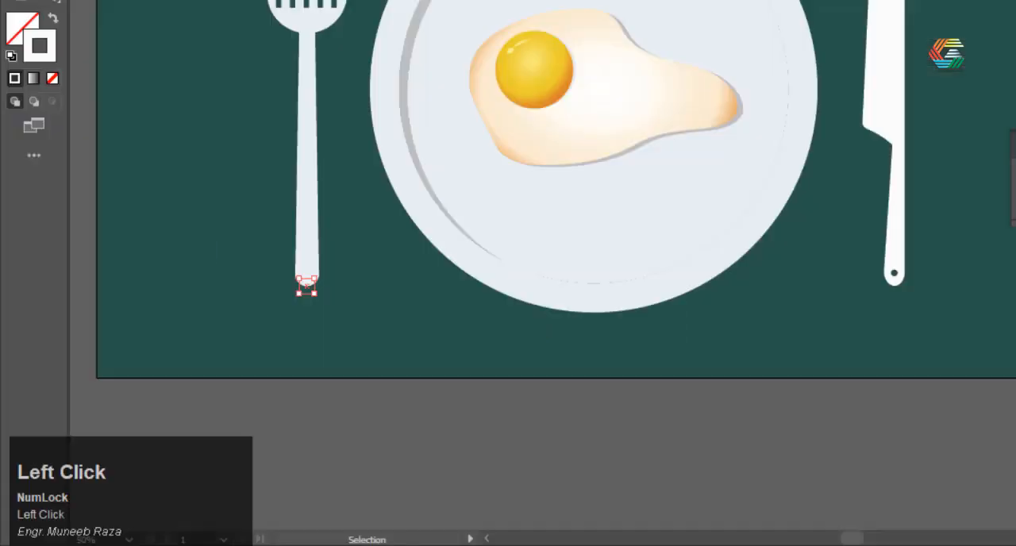
{"action": "left_click", "coordinate": [594, 312]}
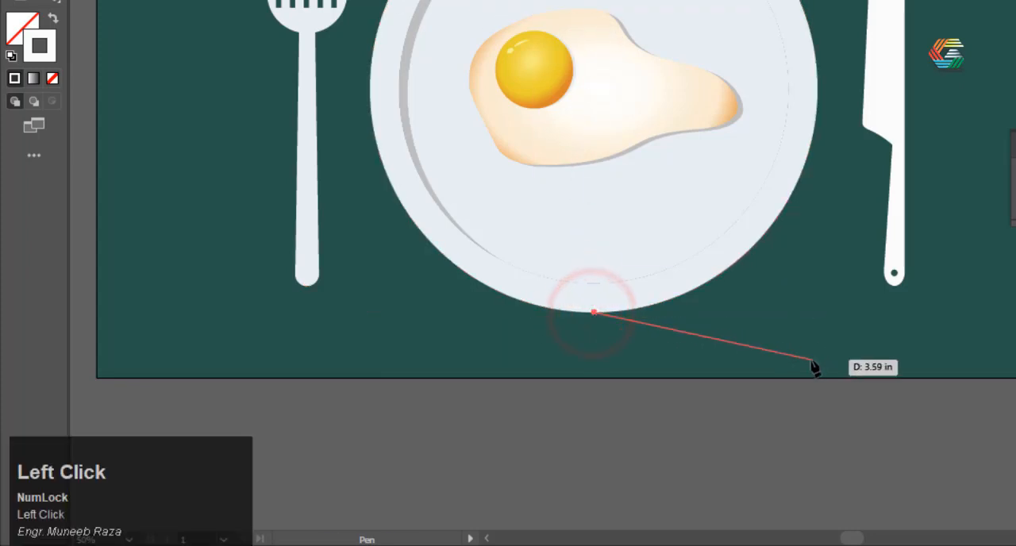
{"action": "left_click", "coordinate": [920, 378]}
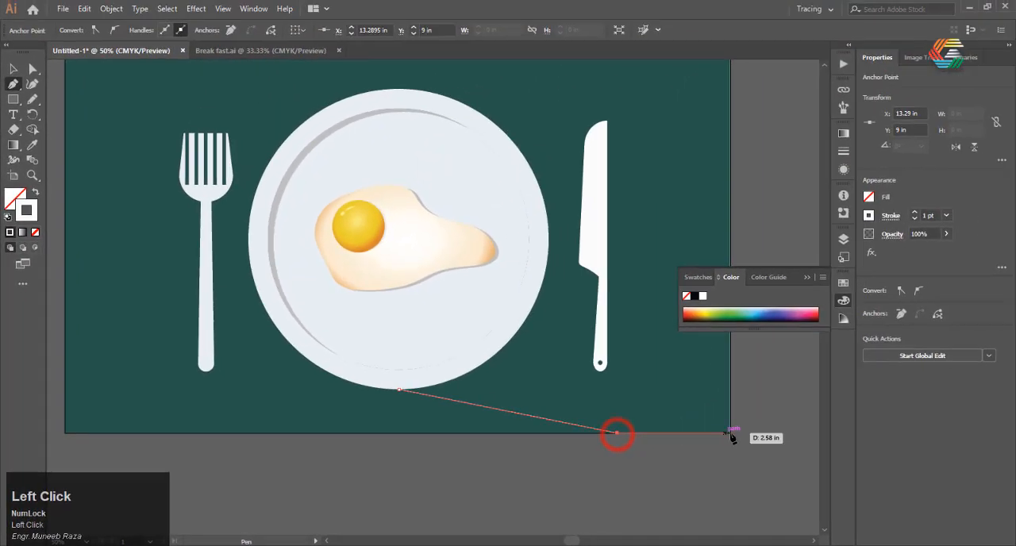
{"action": "left_click", "coordinate": [731, 433]}
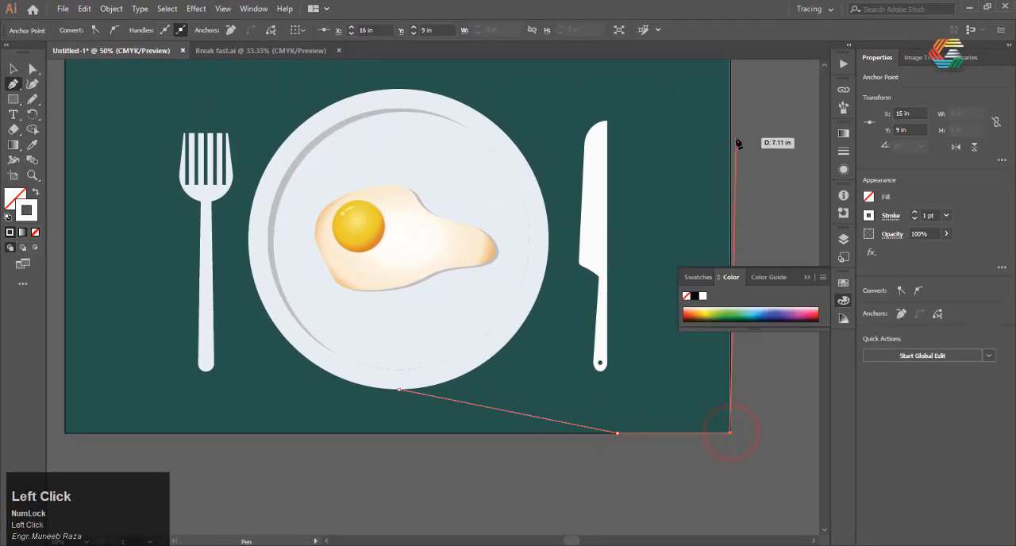
{"action": "left_click", "coordinate": [730, 219]}
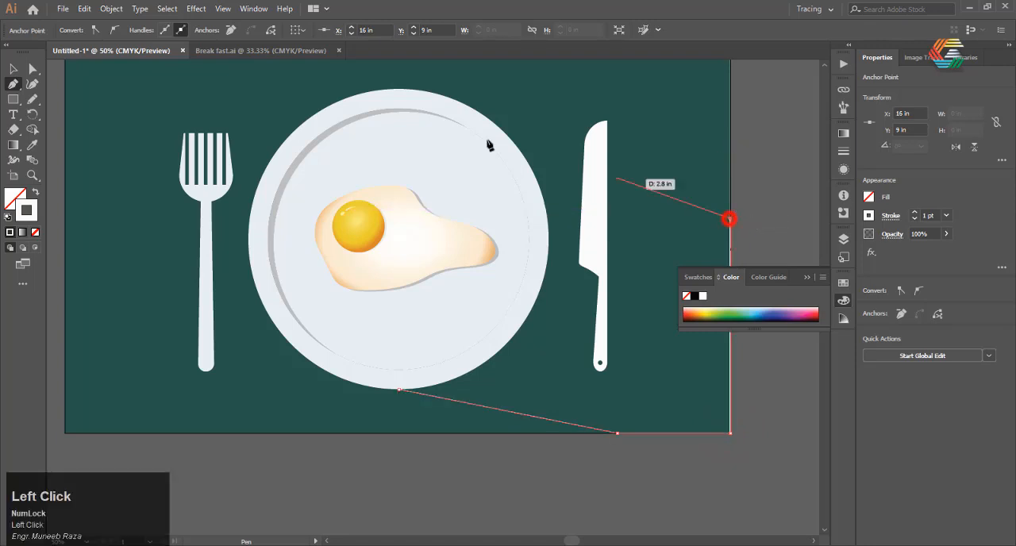
{"action": "left_click", "coordinate": [458, 103]}
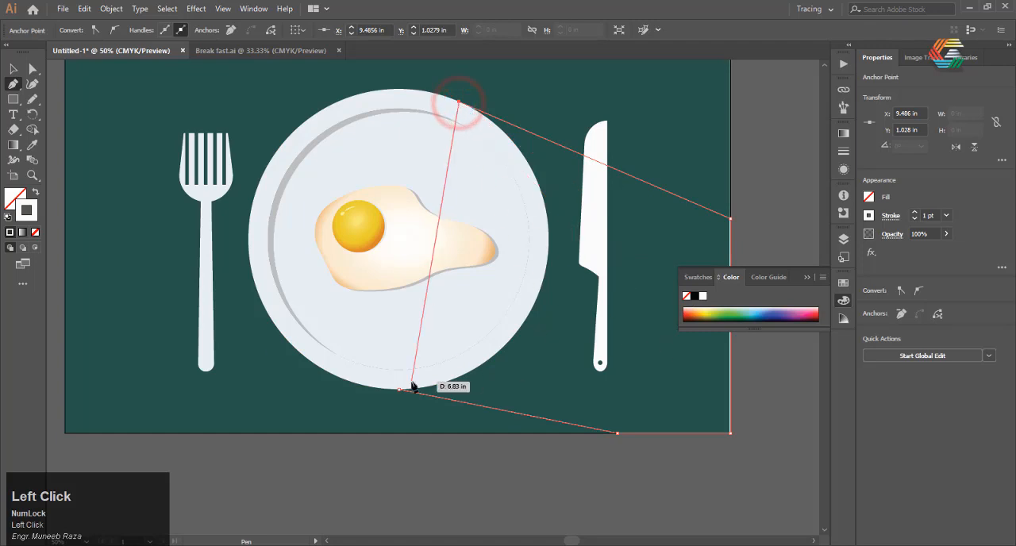
{"action": "key", "text": "Escape"}
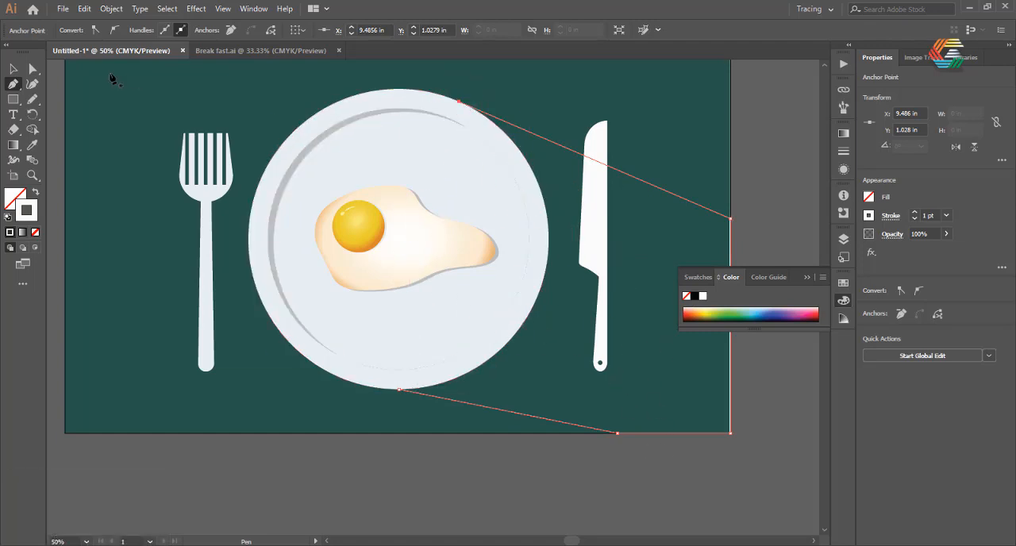
{"action": "left_click", "coordinate": [459, 102]}
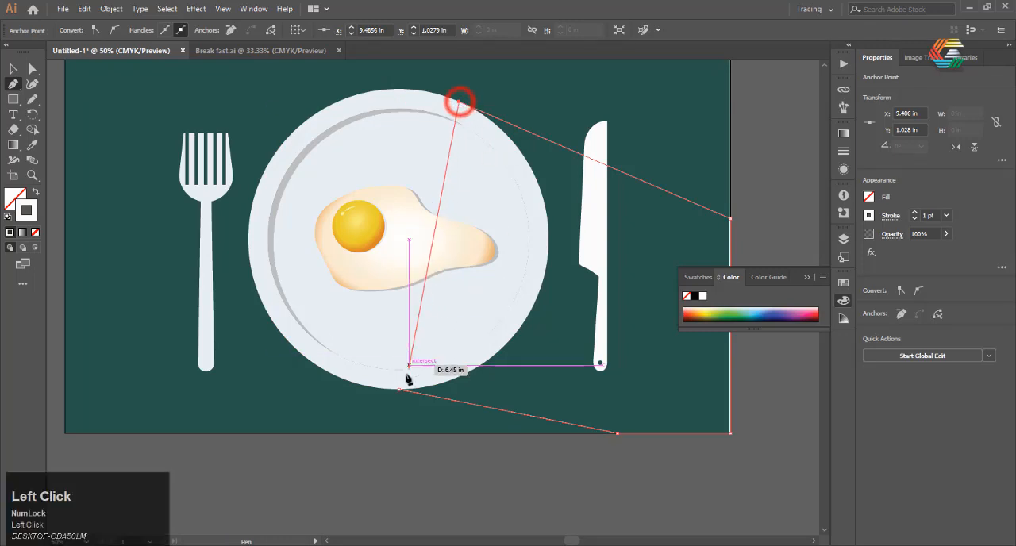
{"action": "left_click", "coordinate": [398, 389]}
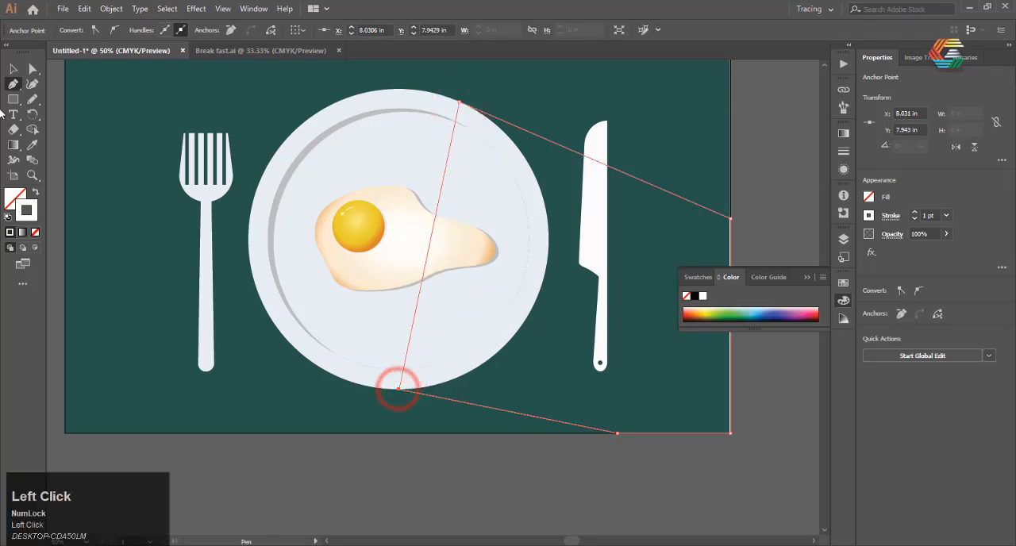
{"action": "left_click", "coordinate": [15, 69]}
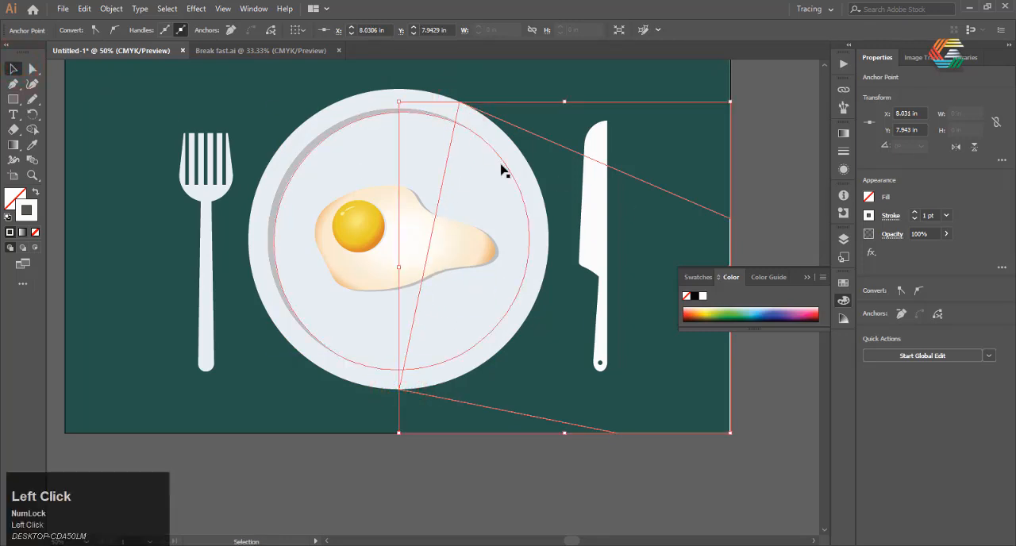
{"action": "right_click", "coordinate": [560, 149]}
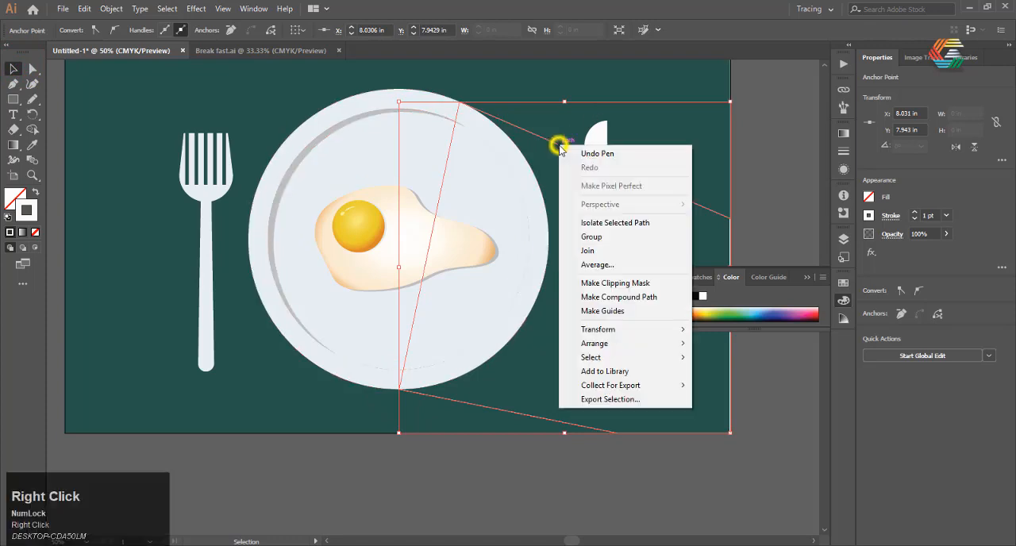
{"action": "mouse_move", "coordinate": [658, 347]}
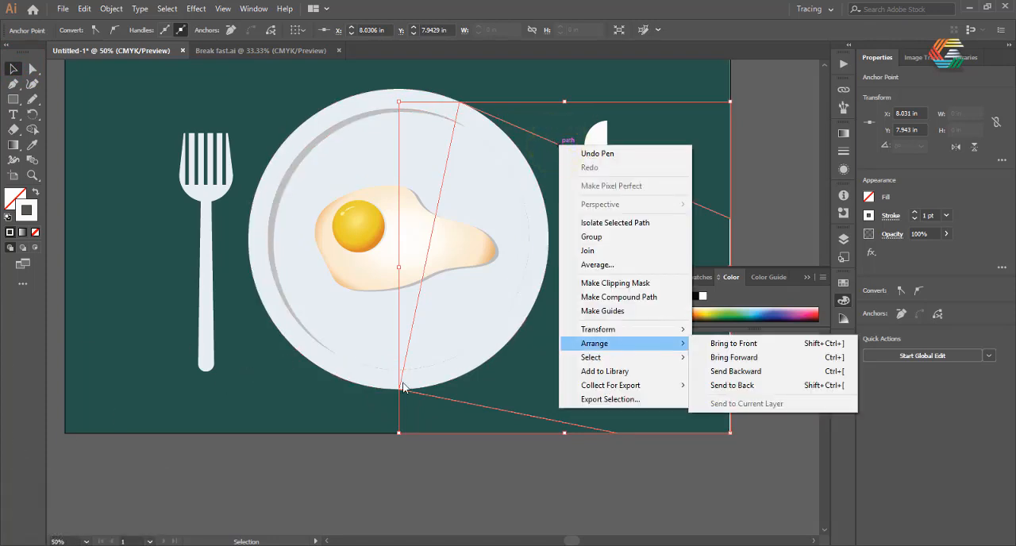
{"action": "scroll", "coordinate": [405, 387], "scroll_direction": "down", "scroll_amount": 2}
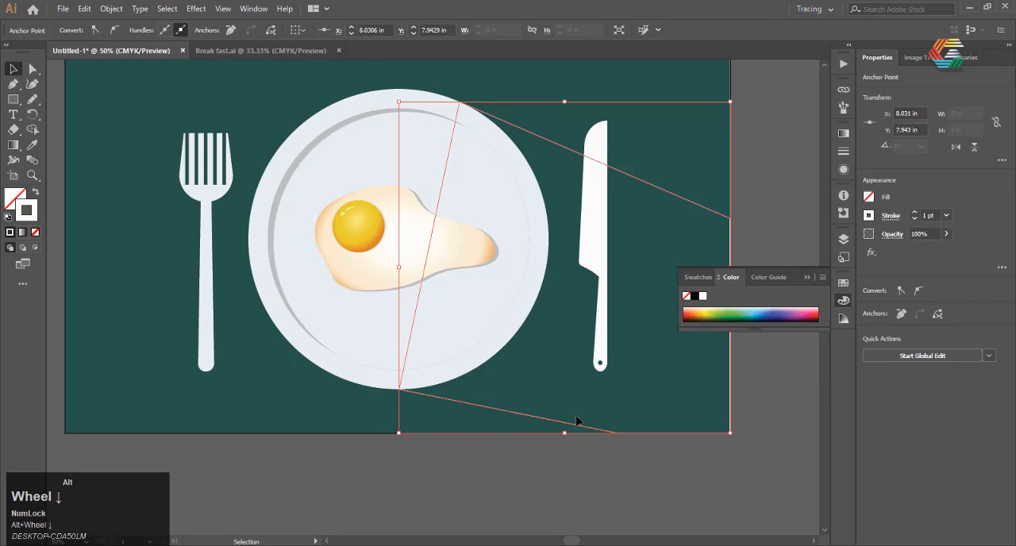
Fill the plate's shadow shape with the darkest green sampled from the palette swatches.
{"action": "scroll", "coordinate": [577, 421], "scroll_direction": "down", "scroll_amount": 1}
{"action": "key", "text": "i"}
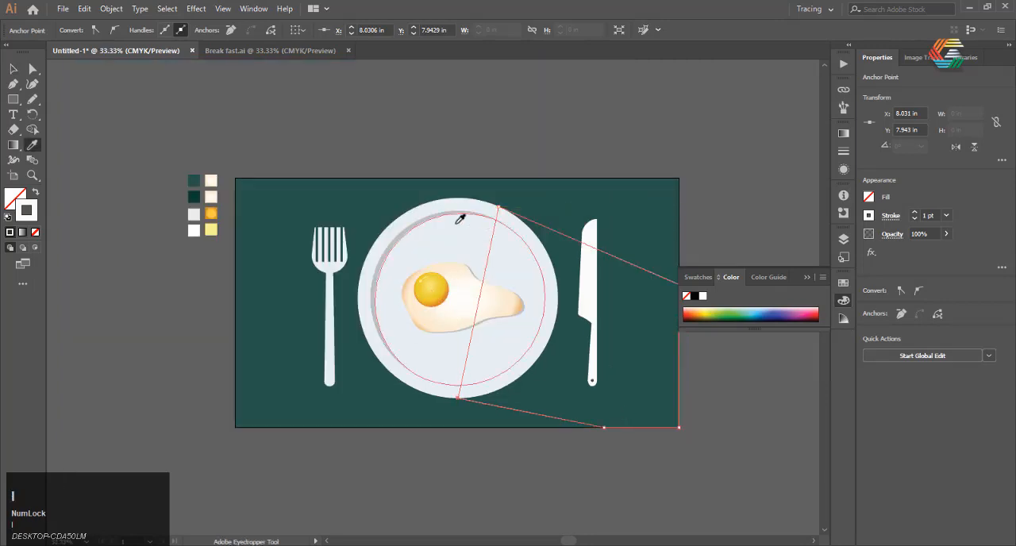
{"action": "left_click", "coordinate": [194, 197]}
{"action": "scroll", "coordinate": [494, 276], "scroll_direction": "up", "scroll_amount": 2}
Send the dark green shadow shape to the back, behind the plate and knife, and deselect it.
{"action": "left_click", "coordinate": [14, 69]}
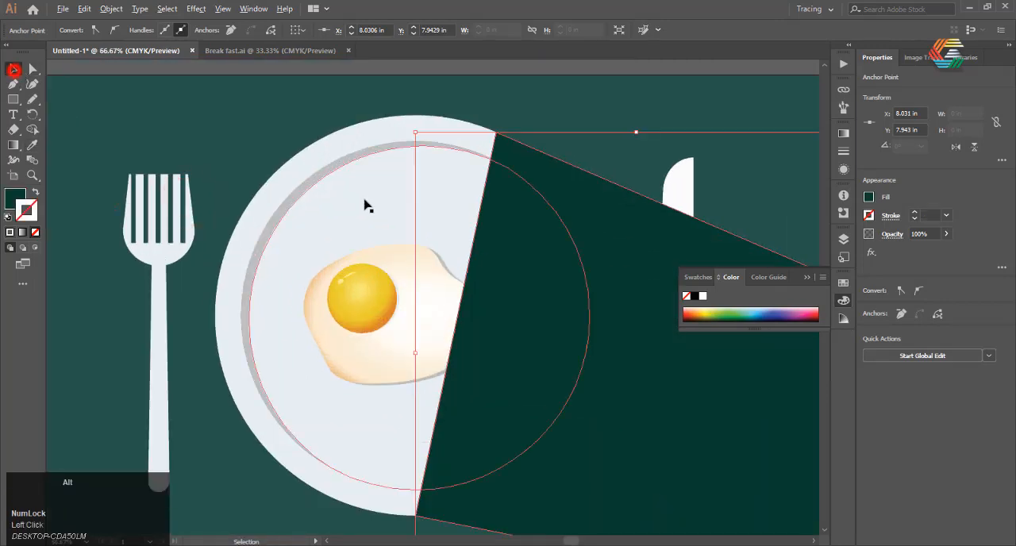
{"action": "scroll", "coordinate": [492, 257], "scroll_direction": "down", "scroll_amount": 2}
{"action": "scroll", "coordinate": [489, 254], "scroll_direction": "up", "scroll_amount": 1}
{"action": "right_click", "coordinate": [490, 254]}
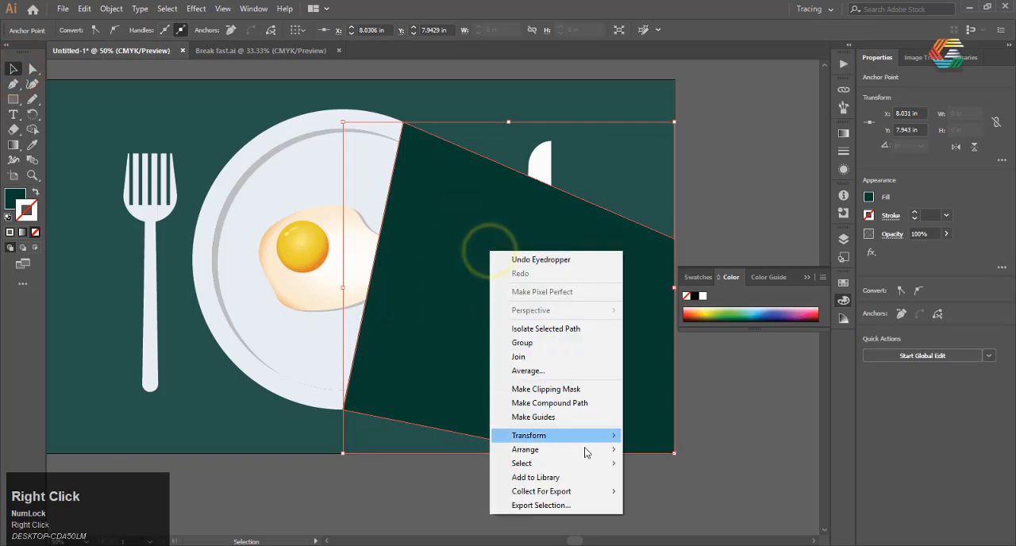
{"action": "mouse_move", "coordinate": [607, 449]}
{"action": "left_click", "coordinate": [702, 493]}
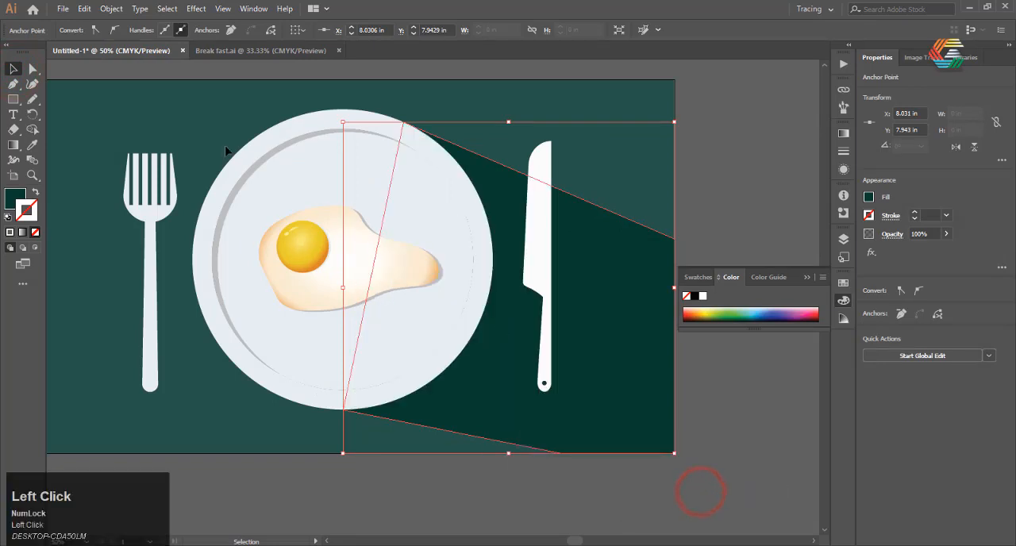
{"action": "left_click", "coordinate": [742, 158]}
Raise the shadow's upper corner along the artboard's right edge with the Curvature tool, and deselect the shape.
{"action": "scroll", "coordinate": [594, 124], "scroll_direction": "down", "scroll_amount": 1}
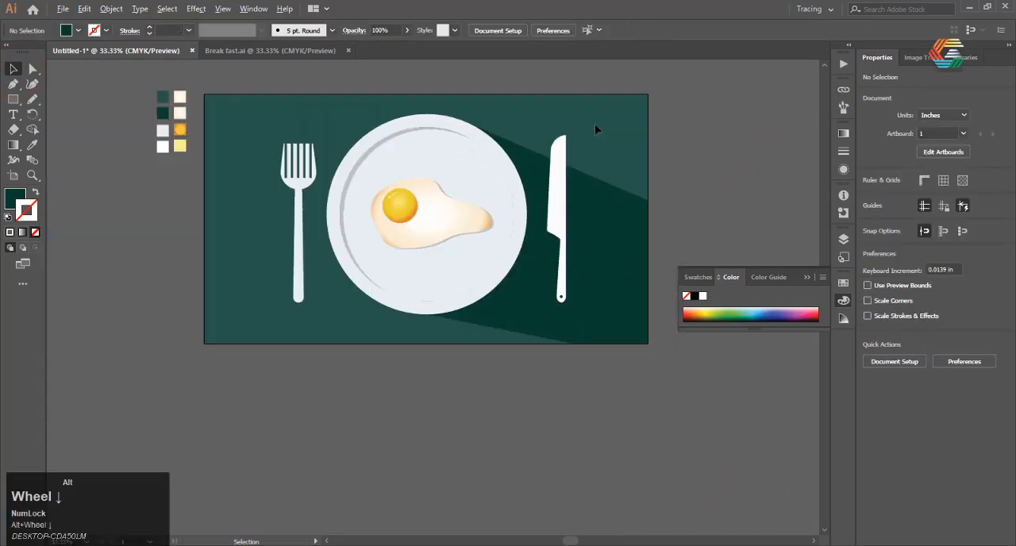
{"action": "scroll", "coordinate": [595, 124], "scroll_direction": "up", "scroll_amount": 1}
{"action": "left_click", "coordinate": [618, 268]}
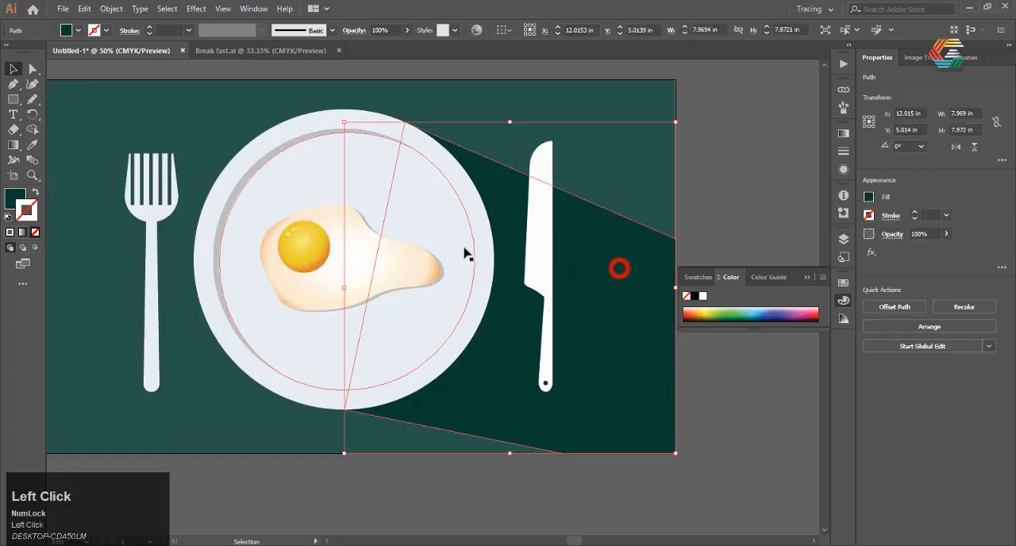
{"action": "left_click", "coordinate": [32, 84]}
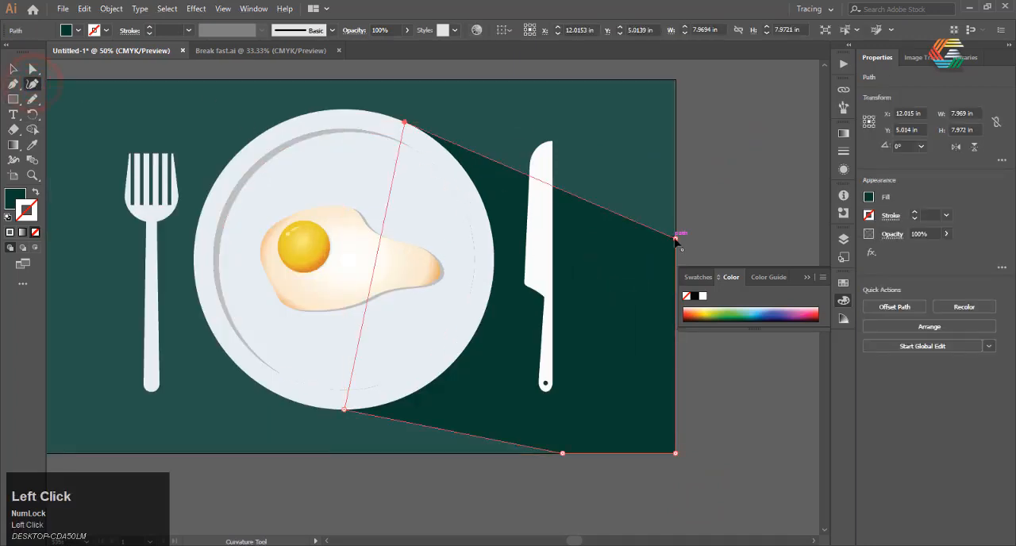
{"action": "left_click_drag", "start_coordinate": [676, 227], "coordinate": [673, 205]}
{"action": "left_click", "coordinate": [12, 70]}
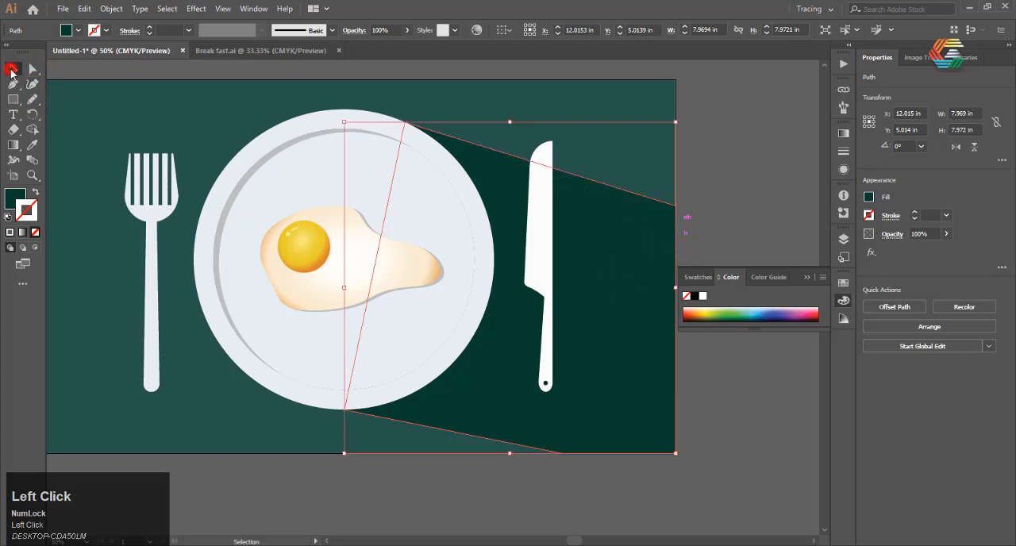
{"action": "left_click", "coordinate": [777, 195]}
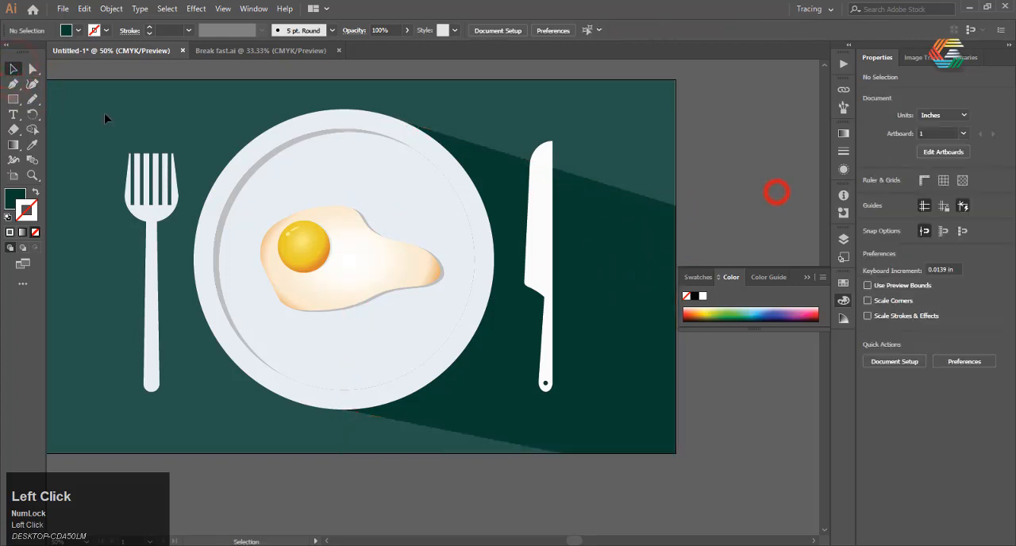
Draw a closed dark green shadow band with the Pen tool from the knife's tip to the artboard's right edge, above the plate's shadow.
{"action": "left_click", "coordinate": [12, 84]}
{"action": "scroll", "coordinate": [600, 172], "scroll_direction": "up", "scroll_amount": 2}
{"action": "left_click", "coordinate": [502, 172]}
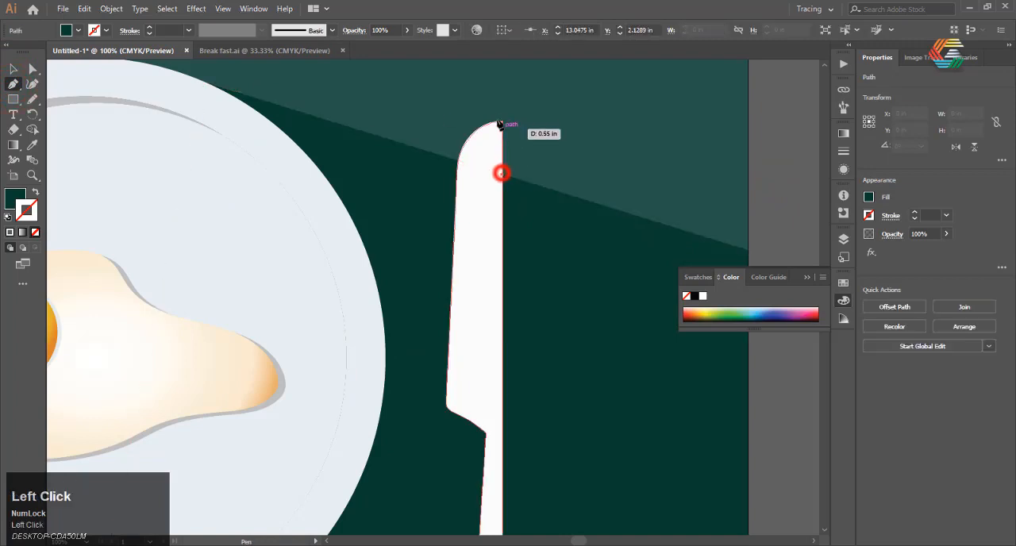
{"action": "left_click", "coordinate": [501, 122]}
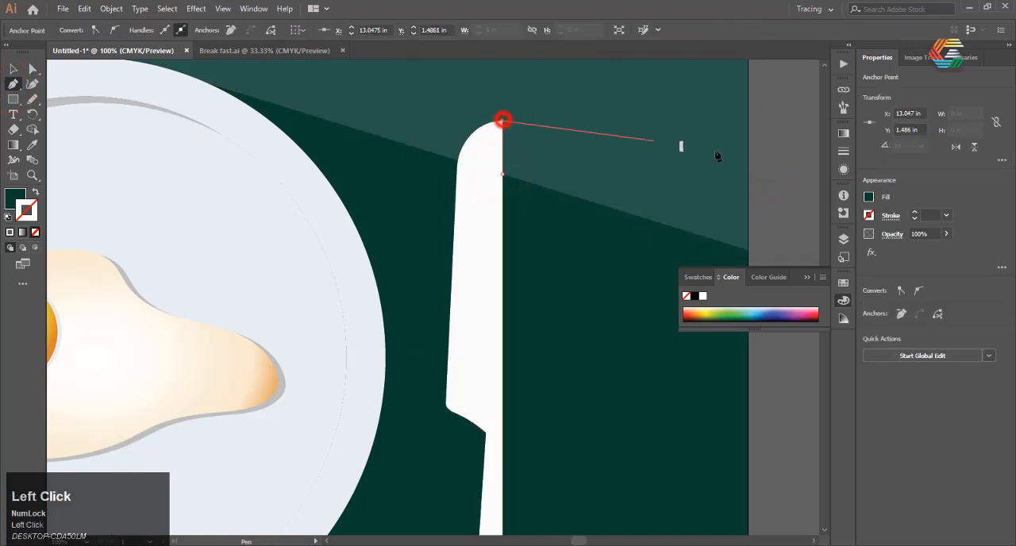
{"action": "left_click", "coordinate": [748, 199]}
{"action": "left_click", "coordinate": [748, 250]}
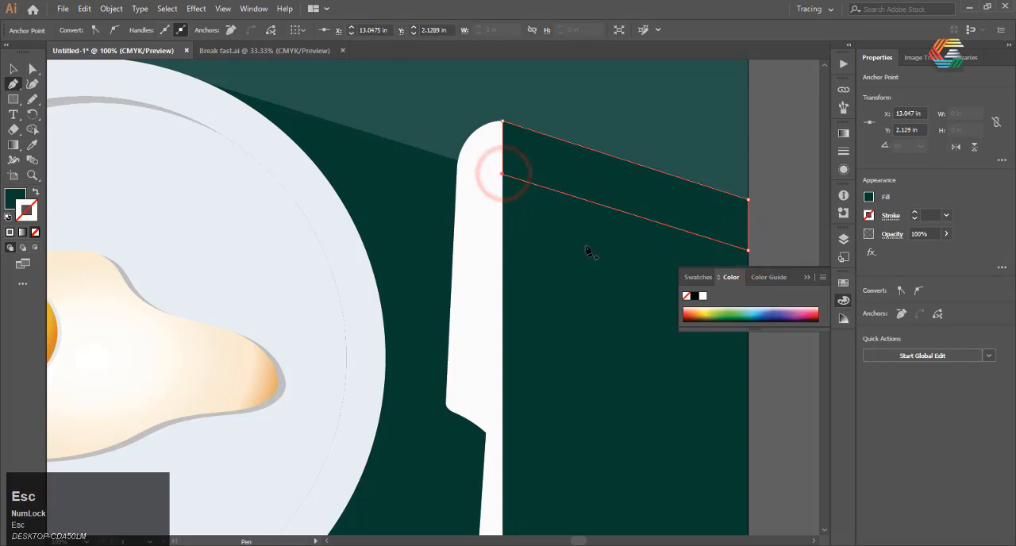
Draw a closed dark green fork shadow with the Pen tool, following the handle and outer tine, across the plate to the artboard's lower edge.
{"action": "scroll", "coordinate": [587, 251], "scroll_direction": "down", "scroll_amount": 4}
{"action": "scroll", "coordinate": [336, 352], "scroll_direction": "up", "scroll_amount": 2}
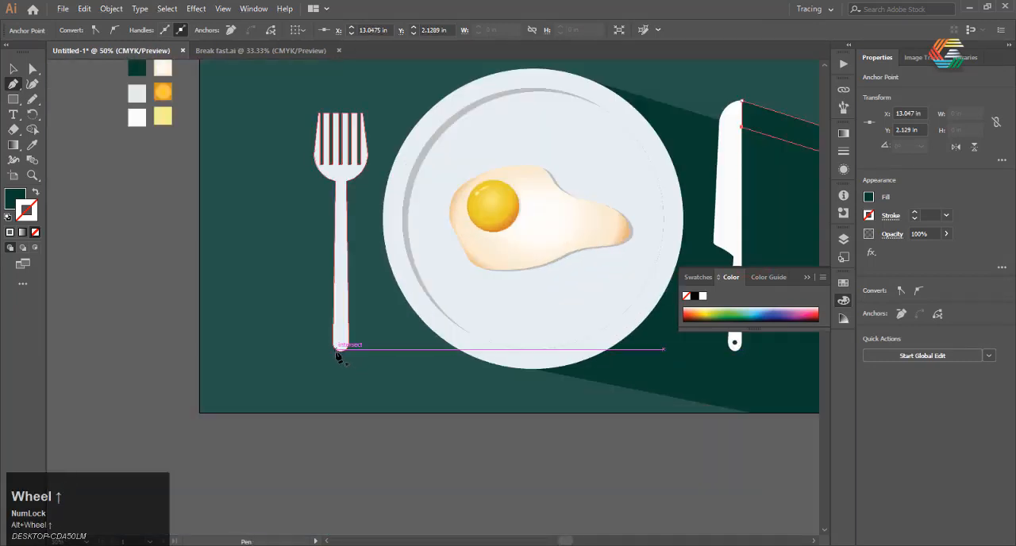
{"action": "left_click", "coordinate": [338, 349]}
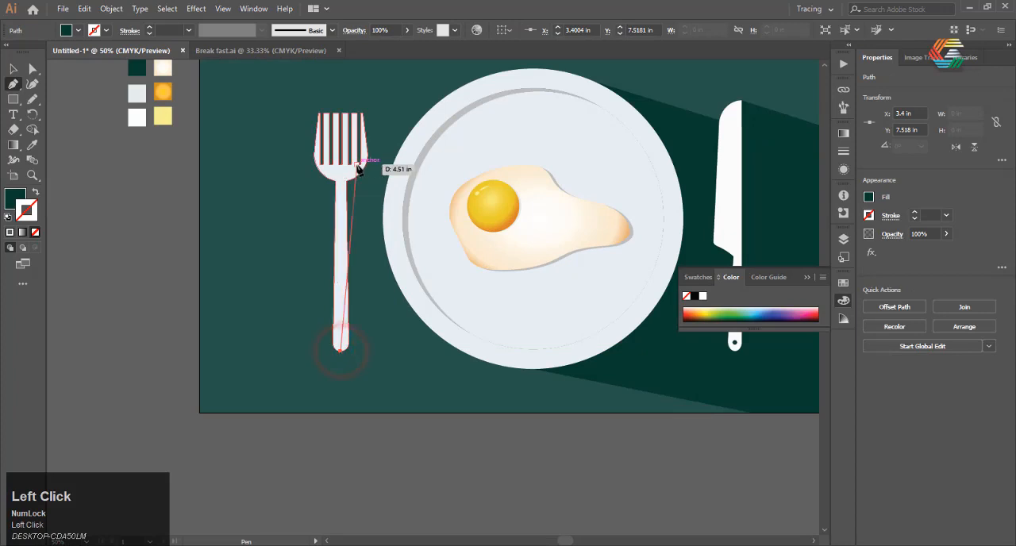
{"action": "left_click", "coordinate": [341, 169]}
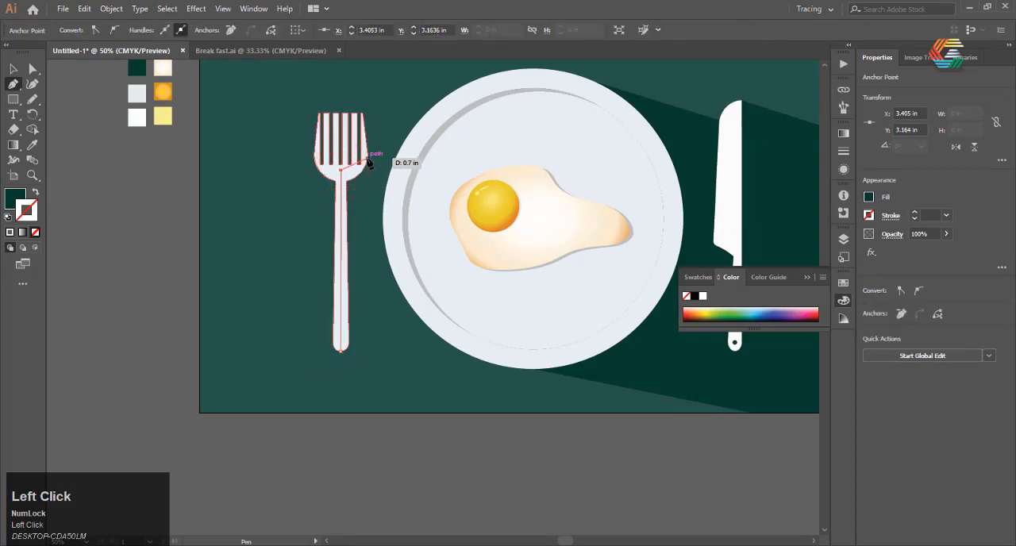
{"action": "left_click_drag", "start_coordinate": [357, 172], "coordinate": [363, 140]}
{"action": "scroll", "coordinate": [361, 115], "scroll_direction": "down", "scroll_amount": 3}
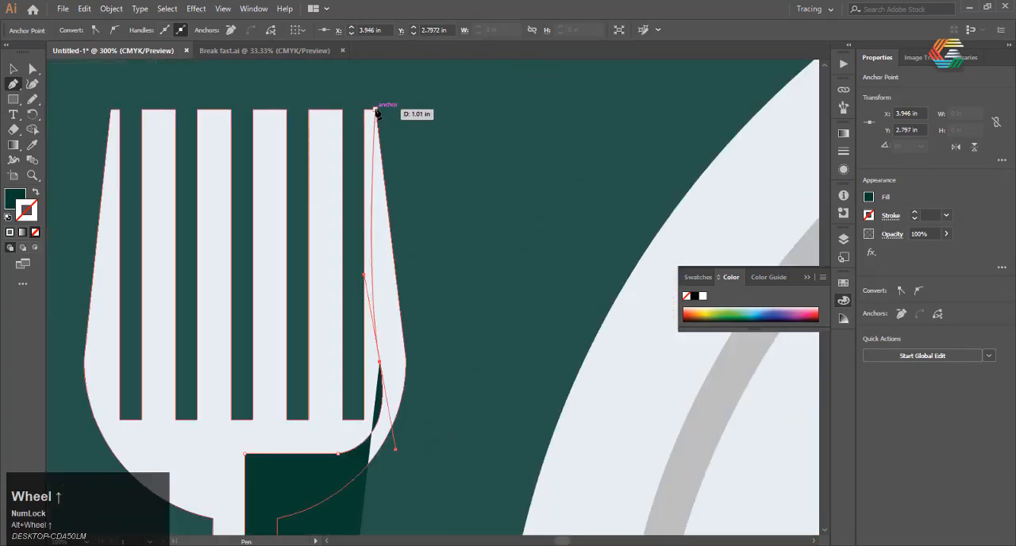
{"action": "left_click", "coordinate": [376, 108]}
{"action": "scroll", "coordinate": [348, 157], "scroll_direction": "down", "scroll_amount": 3}
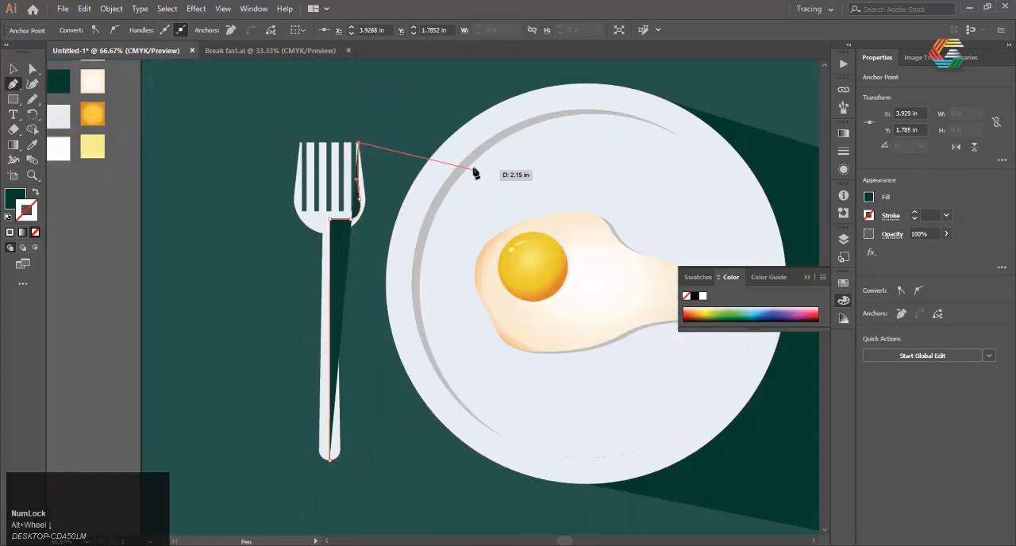
{"action": "scroll", "coordinate": [429, 164], "scroll_direction": "up", "scroll_amount": 2}
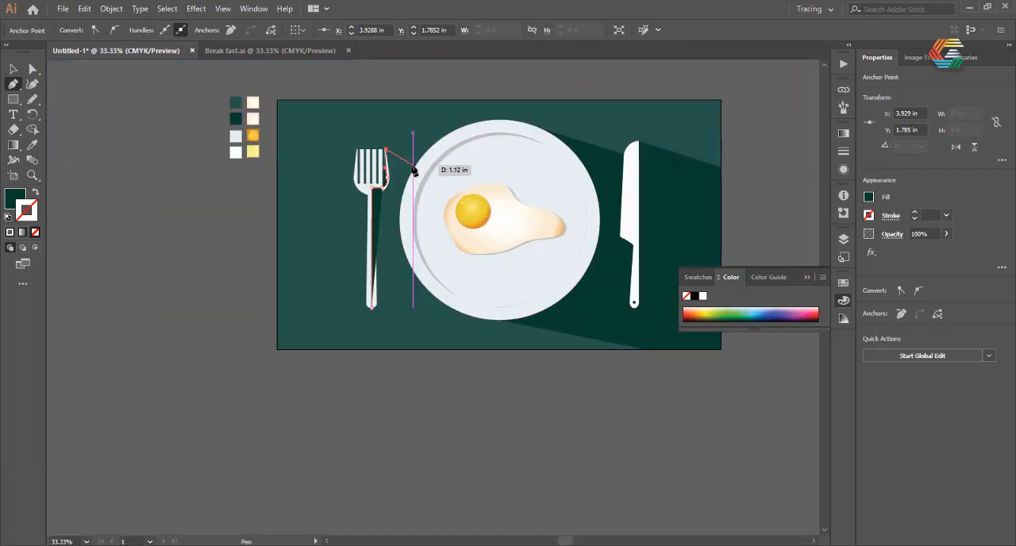
{"action": "left_click", "coordinate": [468, 170]}
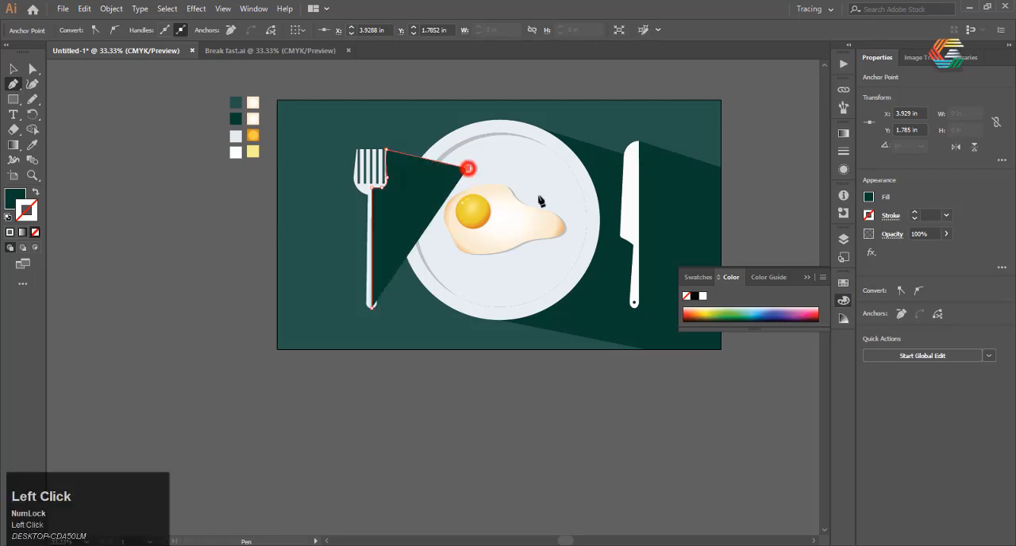
{"action": "left_click", "coordinate": [664, 348]}
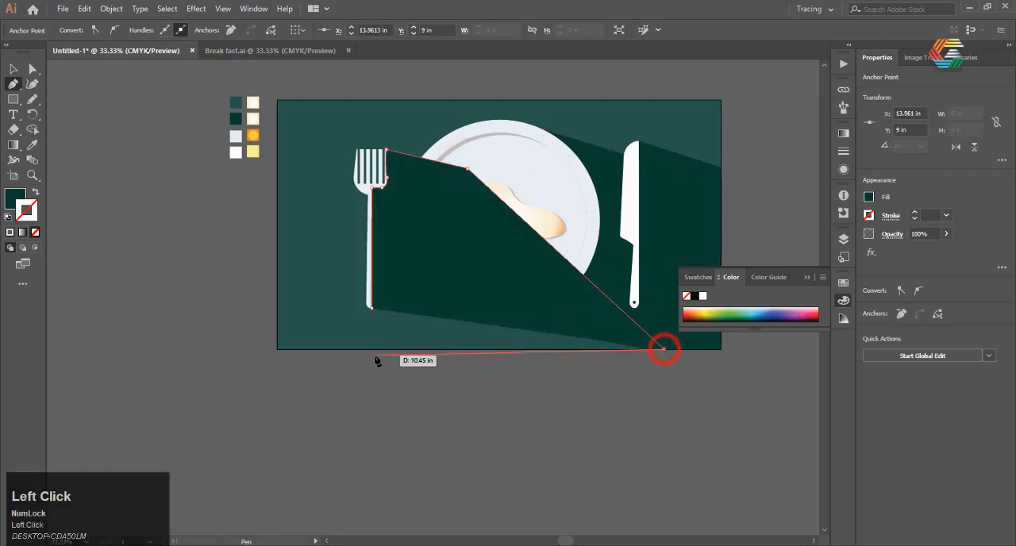
Open the object options for the fork's shadow shape.
{"action": "right_click", "coordinate": [399, 173]}
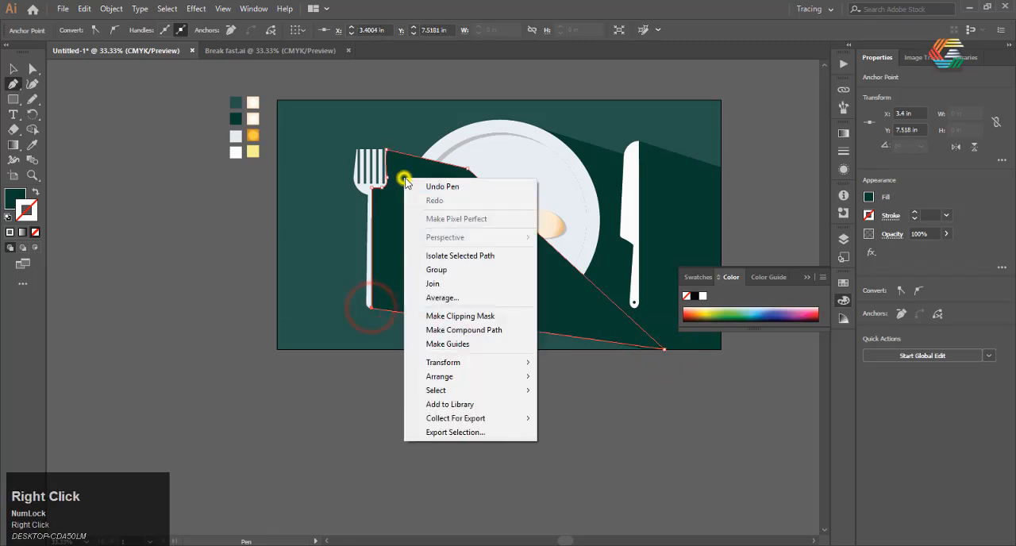